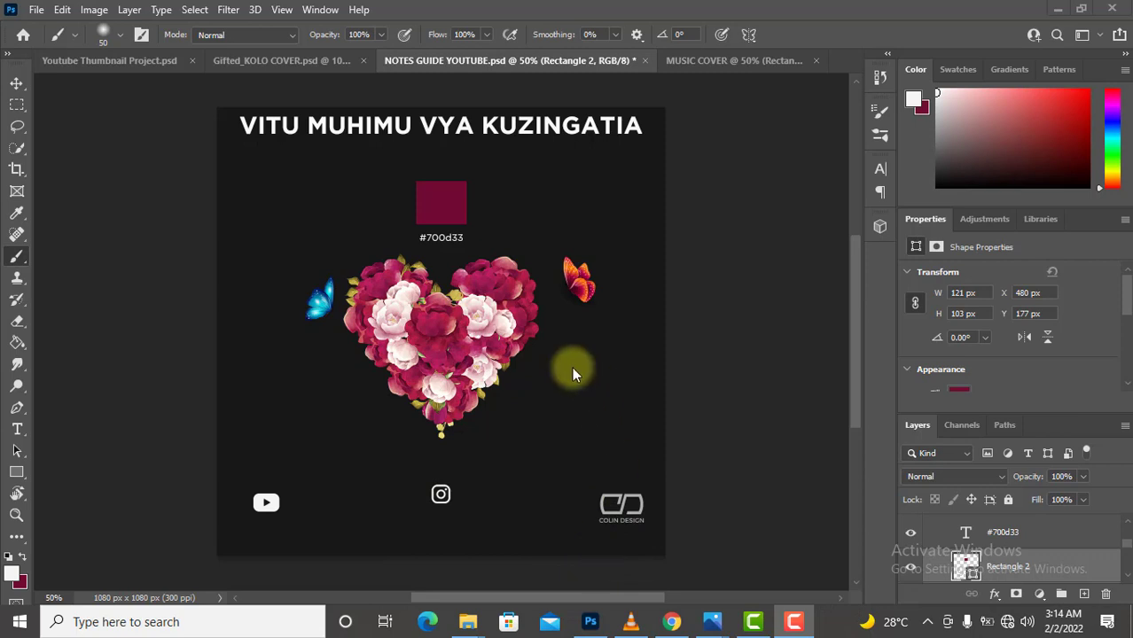
# - Copy the flower heart image from the NOTES GUIDE YOUTUBE document into the MUSIC COVER document
pyautogui.click(677, 59)
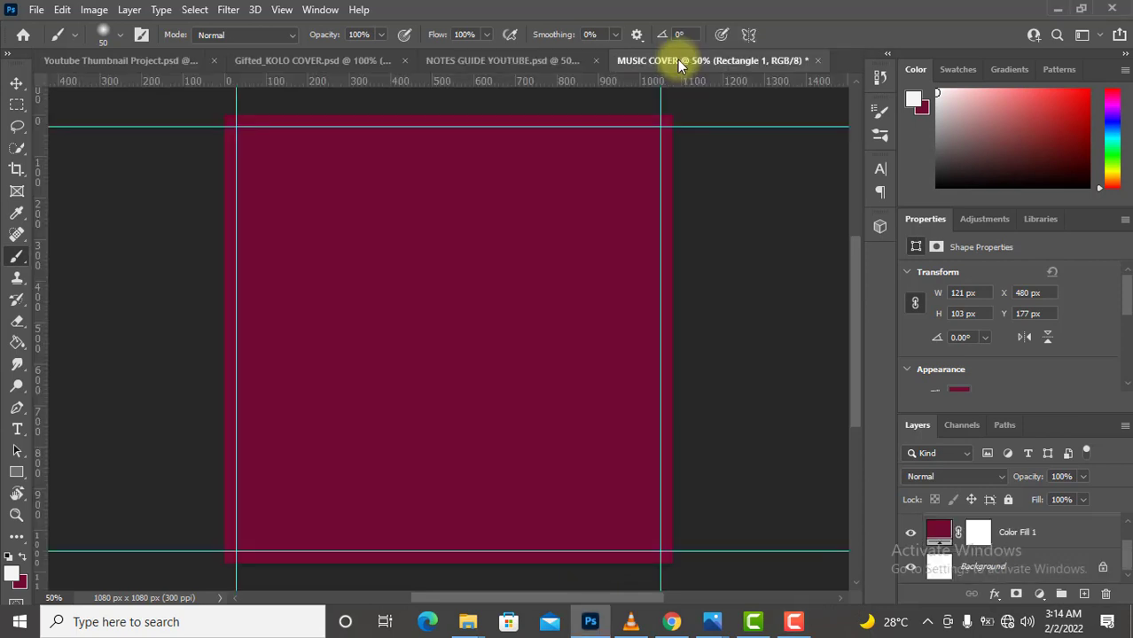
pyautogui.click(473, 63)
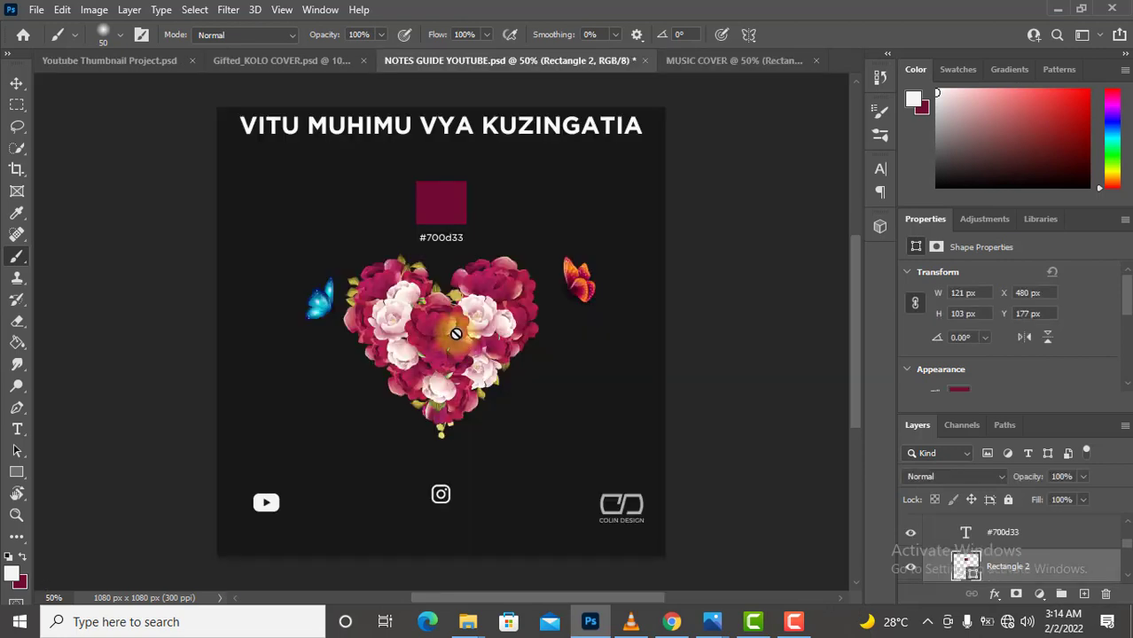
pyautogui.click(456, 333)
pyautogui.click(570, 240)
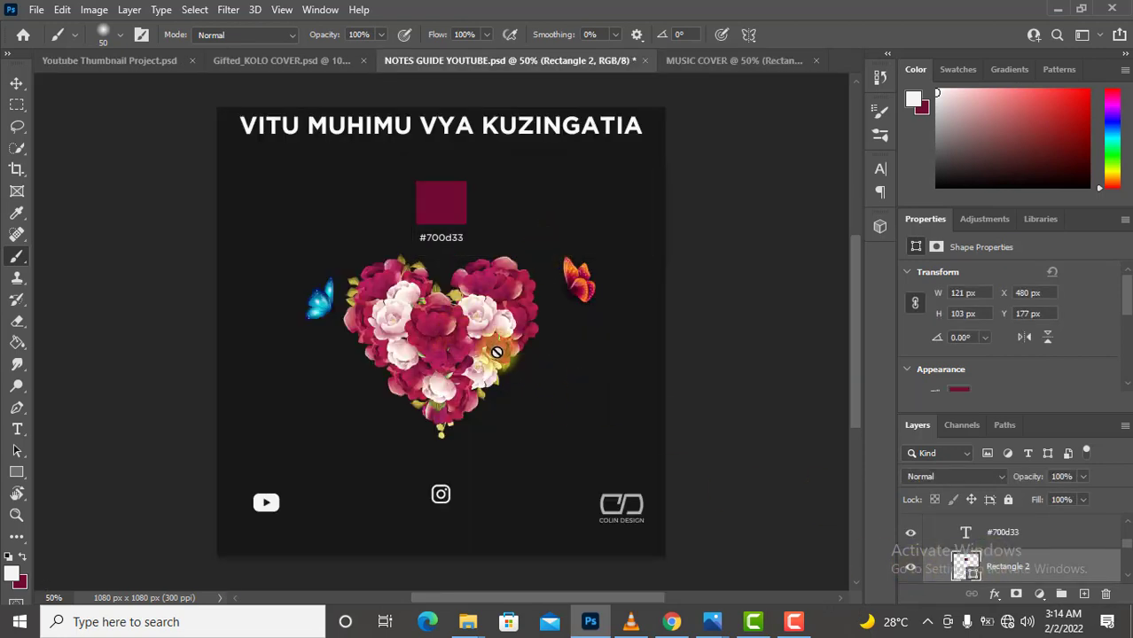
pyautogui.press('v')
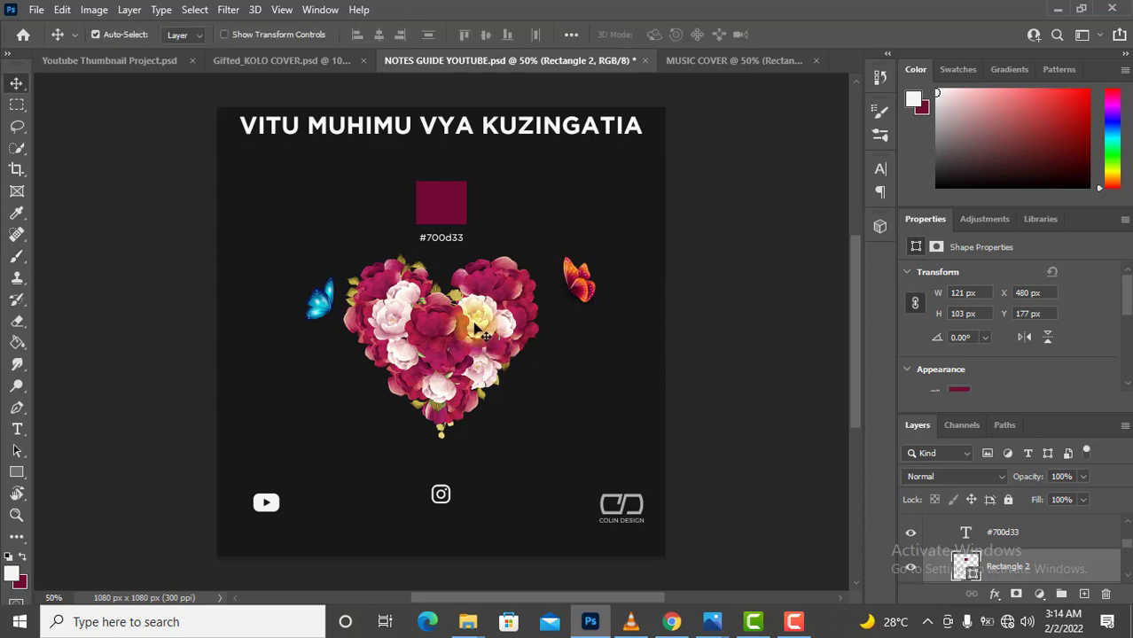
pyautogui.click(483, 333)
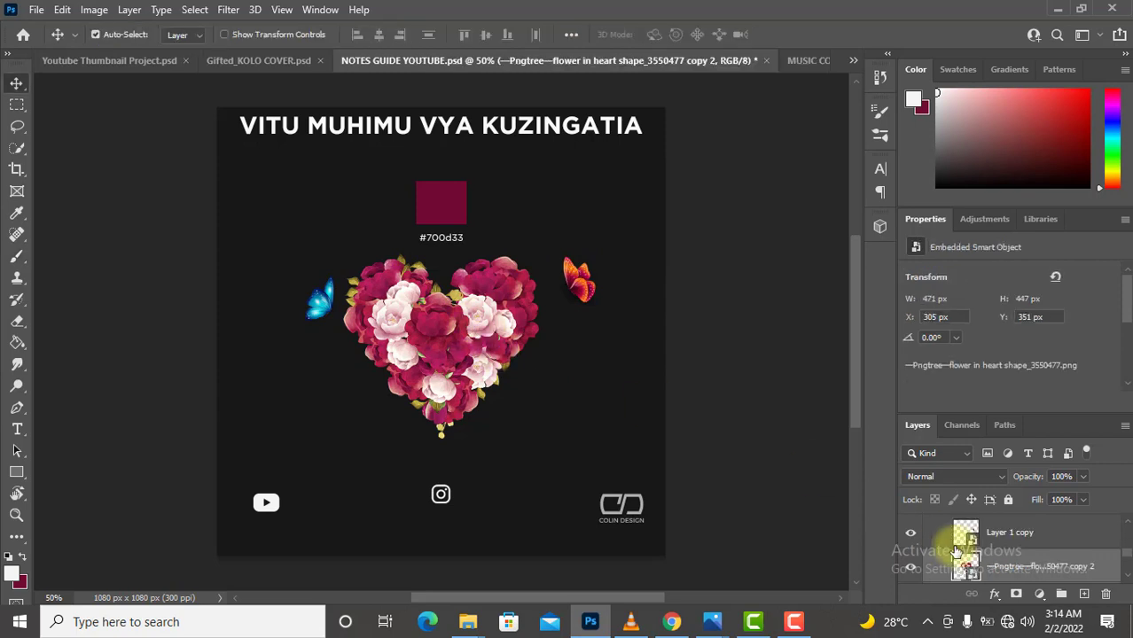
pyautogui.moveTo(961, 559); pyautogui.dragTo(493, 318)
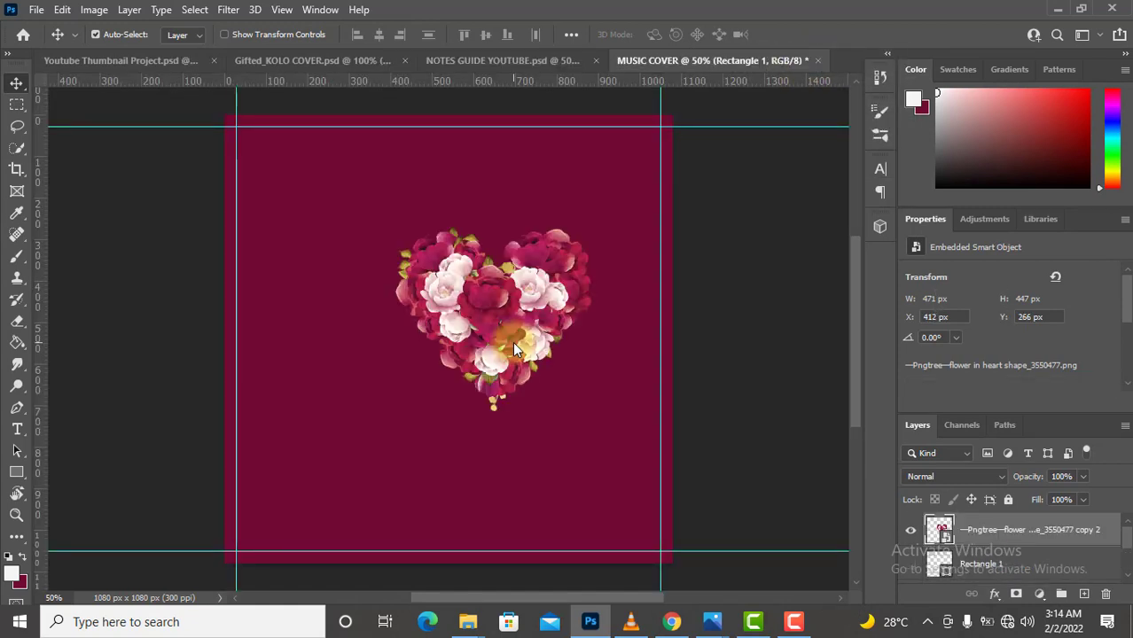
# - Centre the flower heart horizontally and vertically on the MUSIC COVER canvas and clear the selection
pyautogui.hotkey('ctrl', 'a')
pyautogui.click(401, 282)
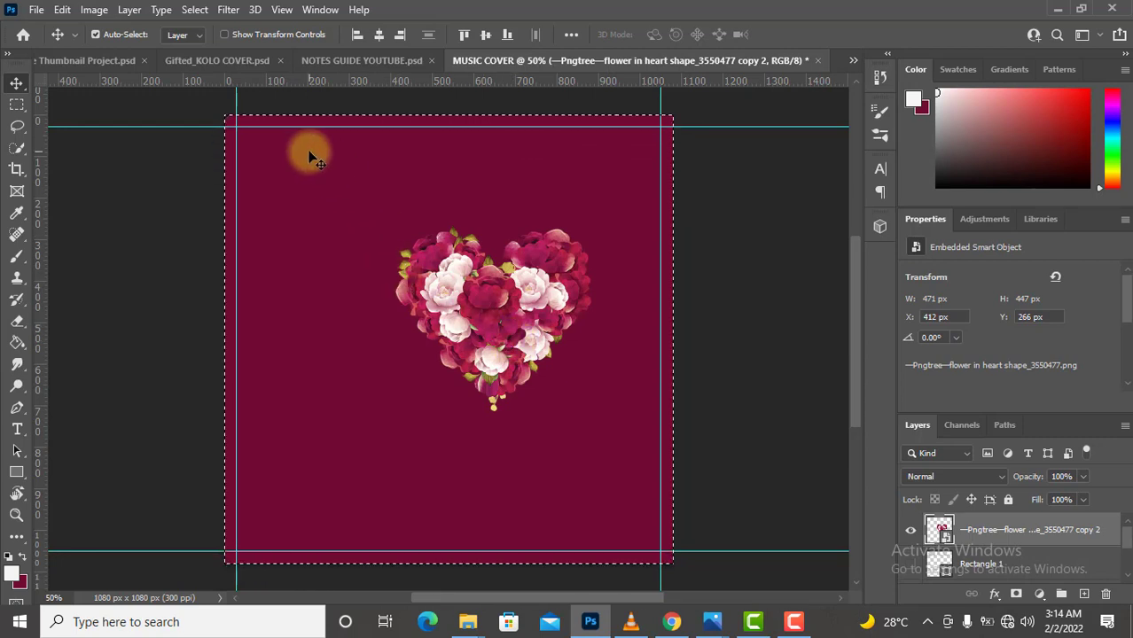
pyautogui.click(379, 34)
pyautogui.click(485, 34)
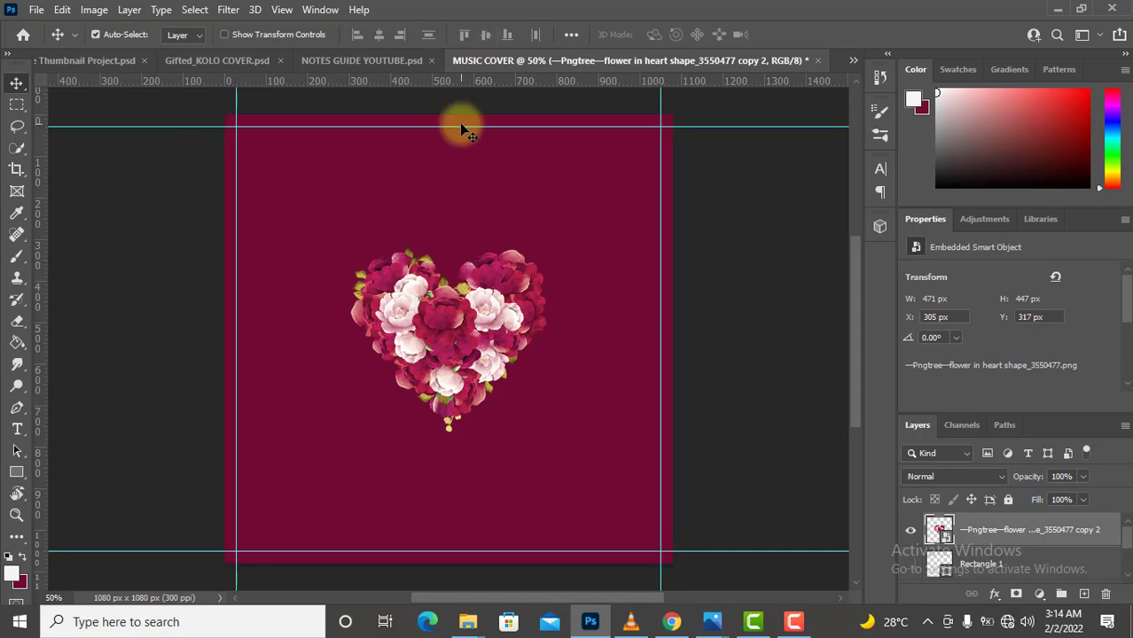
# - Copy the blue butterfly from NOTES GUIDE YOUTUBE into MUSIC COVER and place it above the heart's left side
pyautogui.click(392, 58)
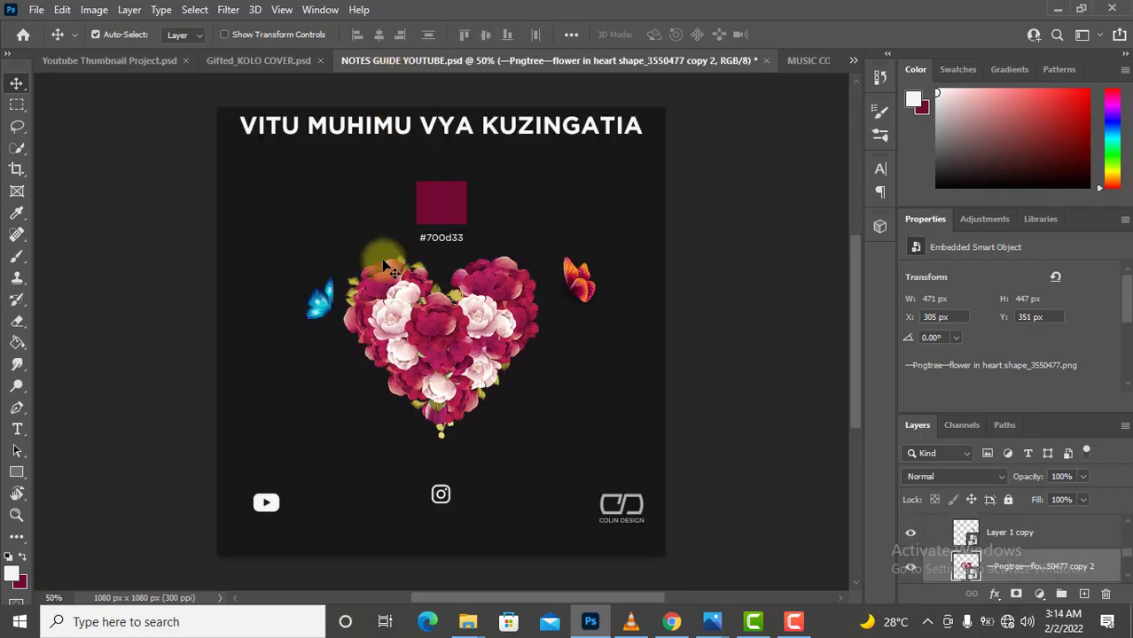
pyautogui.click(330, 314)
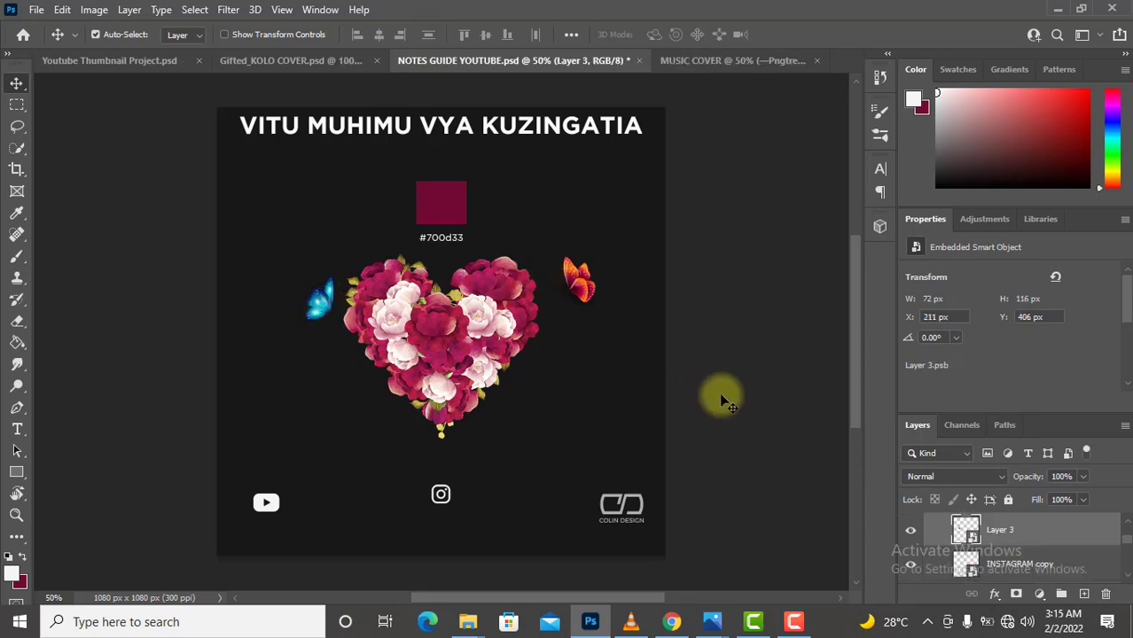
pyautogui.scroll(2, 1127, 521)
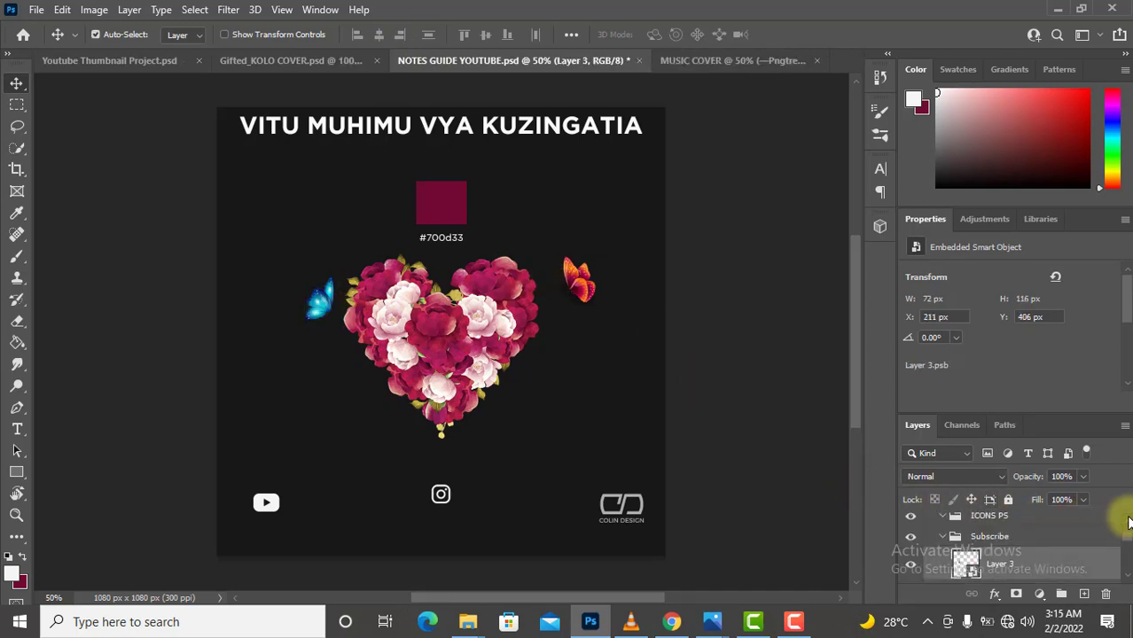
pyautogui.scroll(-2, 1128, 577)
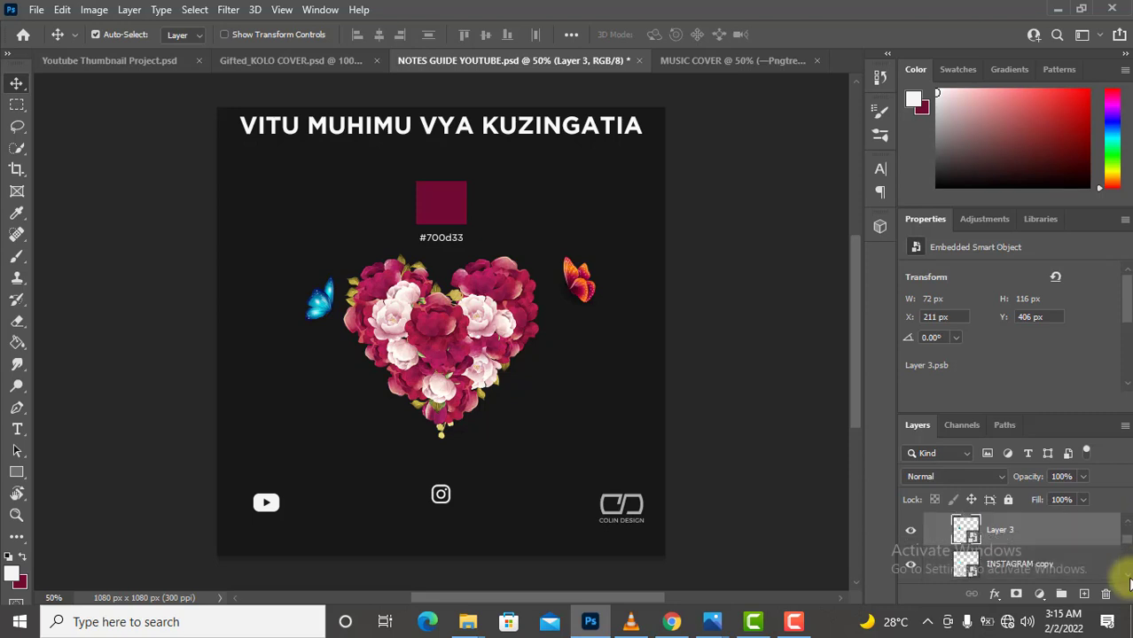
pyautogui.scroll(-1, 1129, 582)
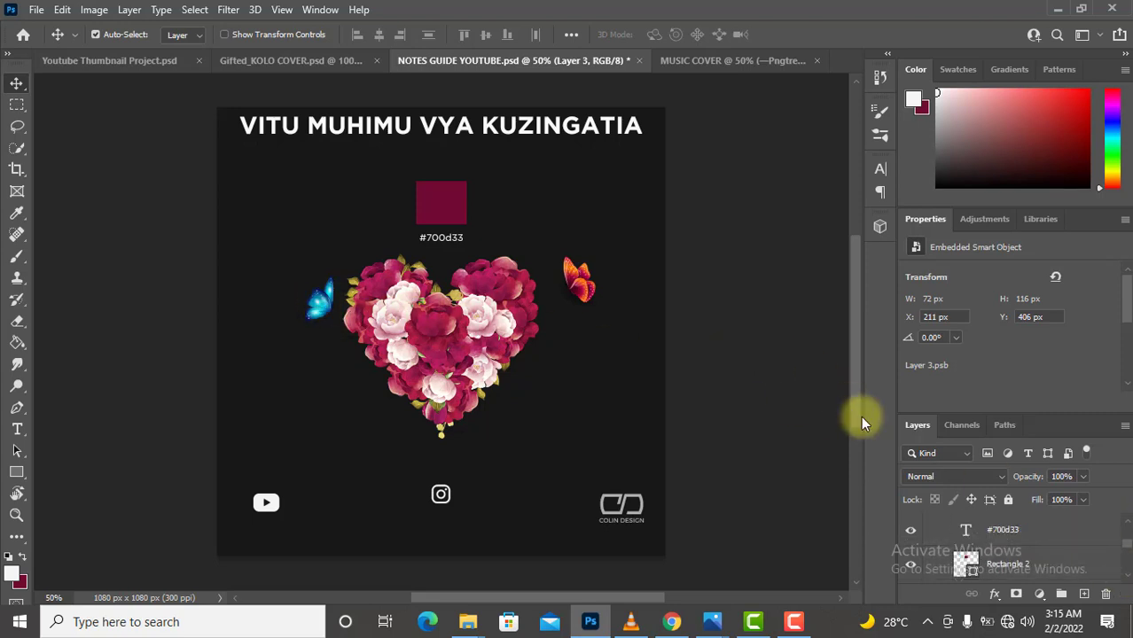
pyautogui.moveTo(323, 310); pyautogui.dragTo(542, 218)
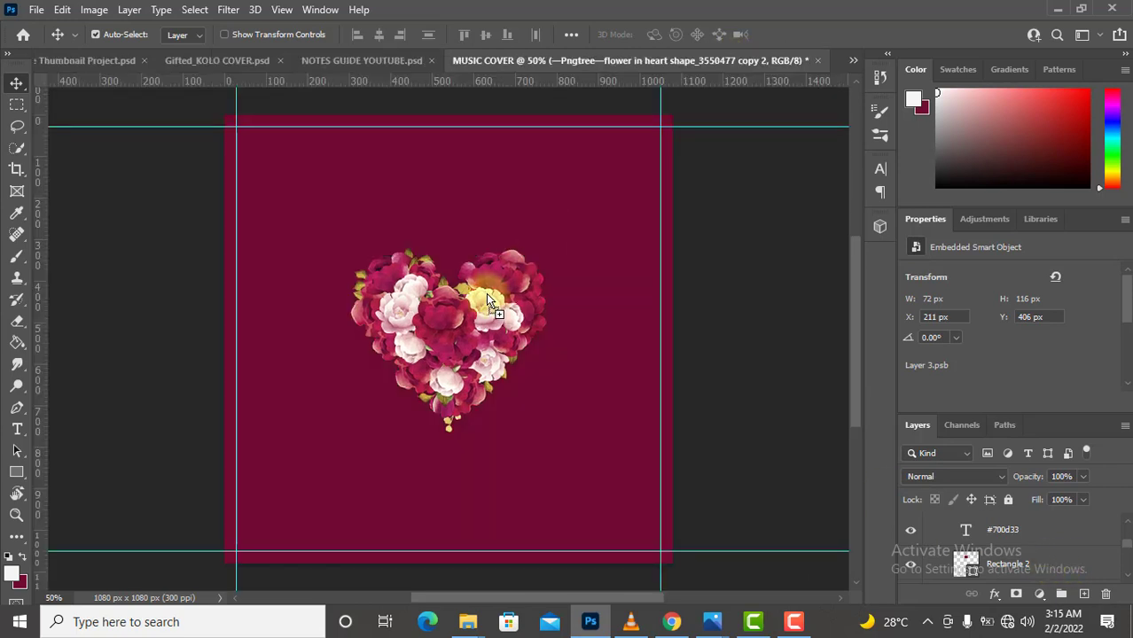
pyautogui.moveTo(346, 254); pyautogui.dragTo(332, 243)
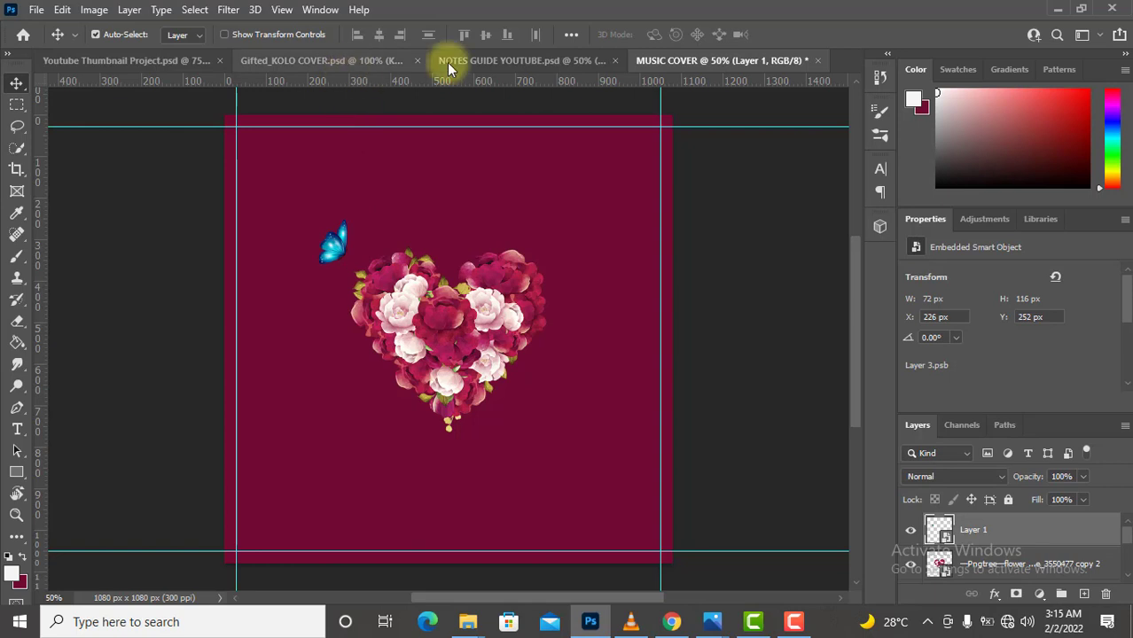
# - Copy the orange butterfly from NOTES GUIDE YOUTUBE into MUSIC COVER and place it above the heart's right side
pyautogui.click(520, 57)
pyautogui.moveTo(576, 277); pyautogui.dragTo(597, 175)
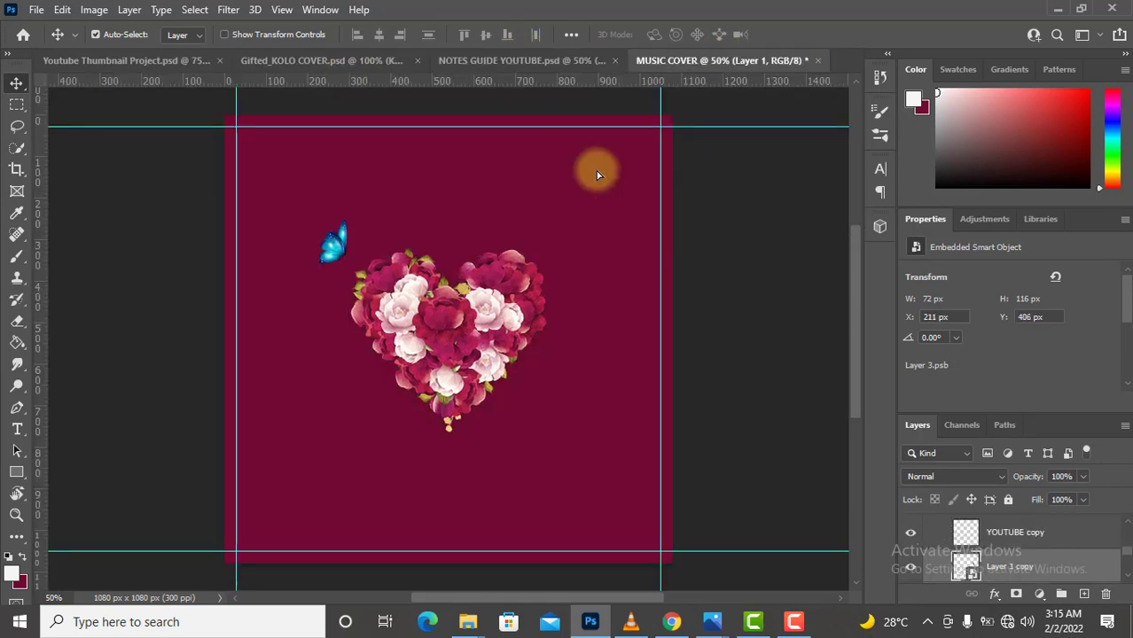
pyautogui.moveTo(550, 226); pyautogui.dragTo(556, 248)
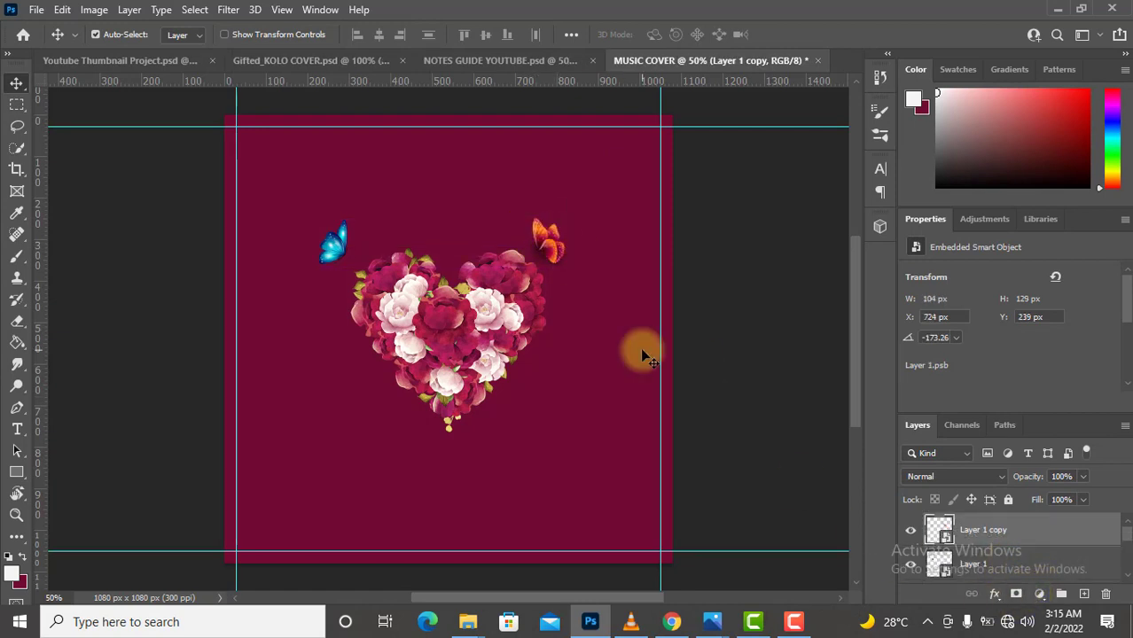
# - Add a layer mask to the orange butterfly and brush out the shadow beneath it
pyautogui.click(1016, 595)
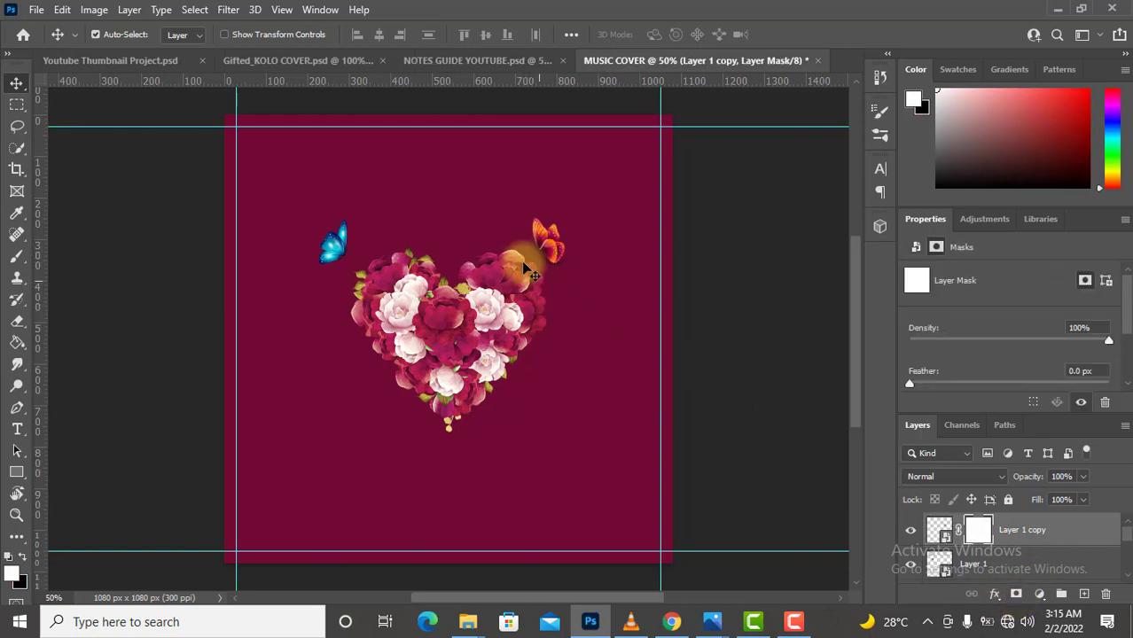
pyautogui.press('b')
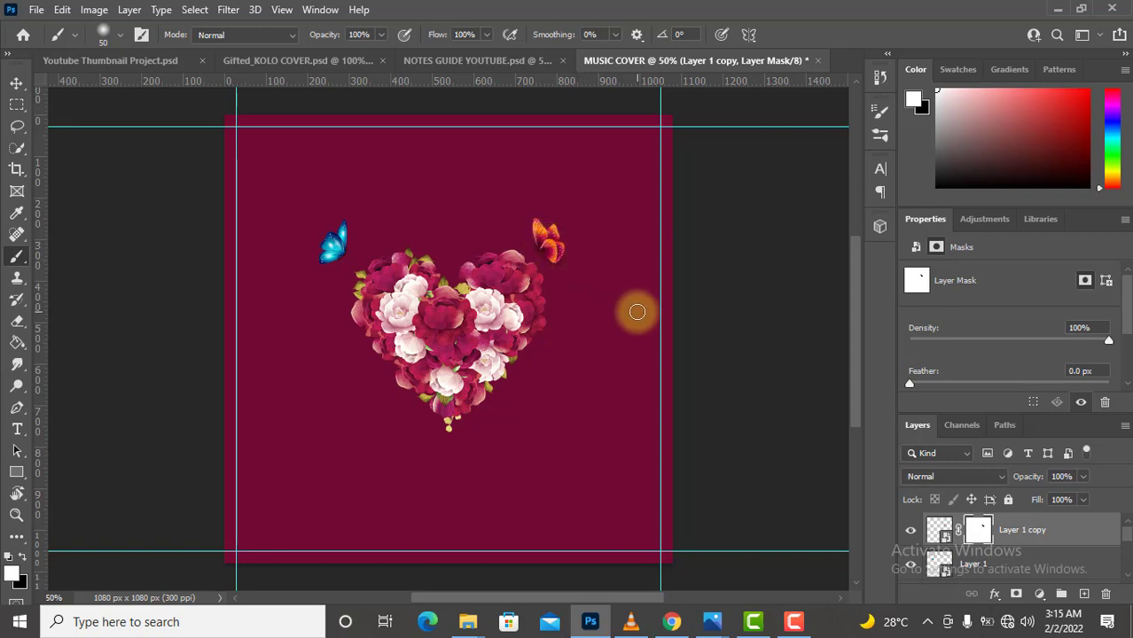
pyautogui.press('v')
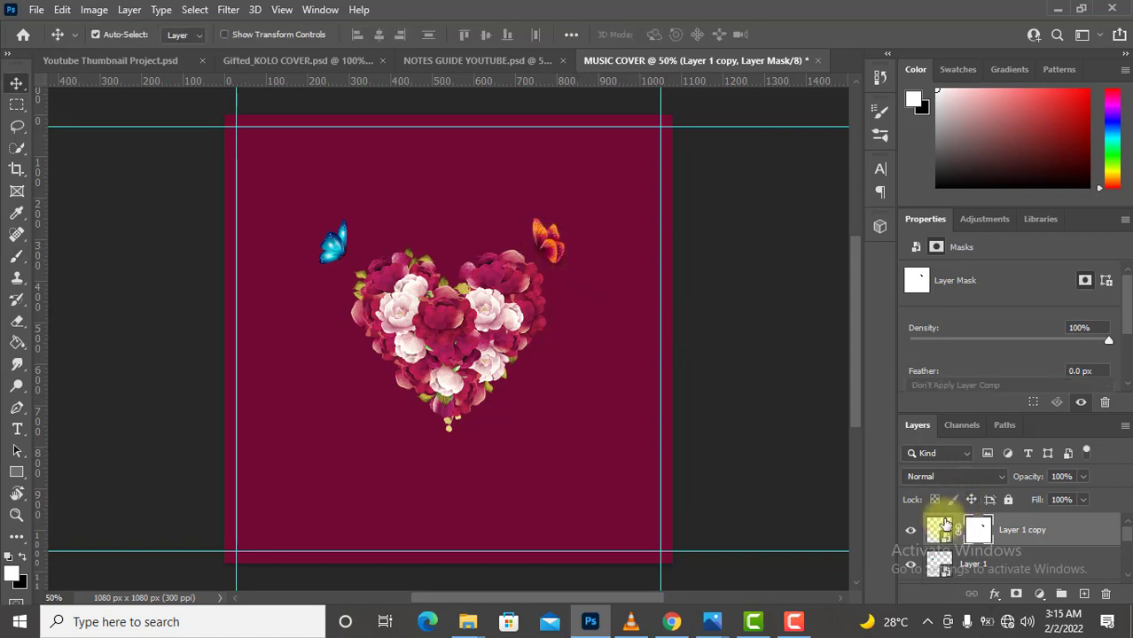
# - Move the orange butterfly to about X 694, Y 229 px and the blue one to about X 269, Y 300 px
pyautogui.click(945, 525)
pyautogui.hotkey('shift', 'Down')
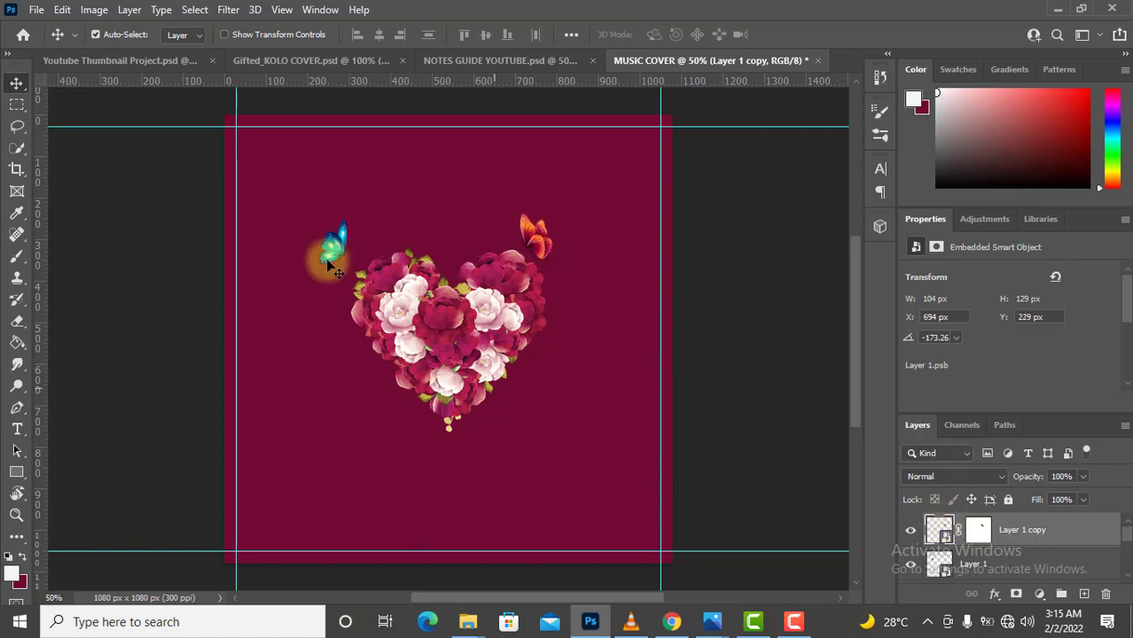
pyautogui.moveTo(340, 265); pyautogui.dragTo(346, 273)
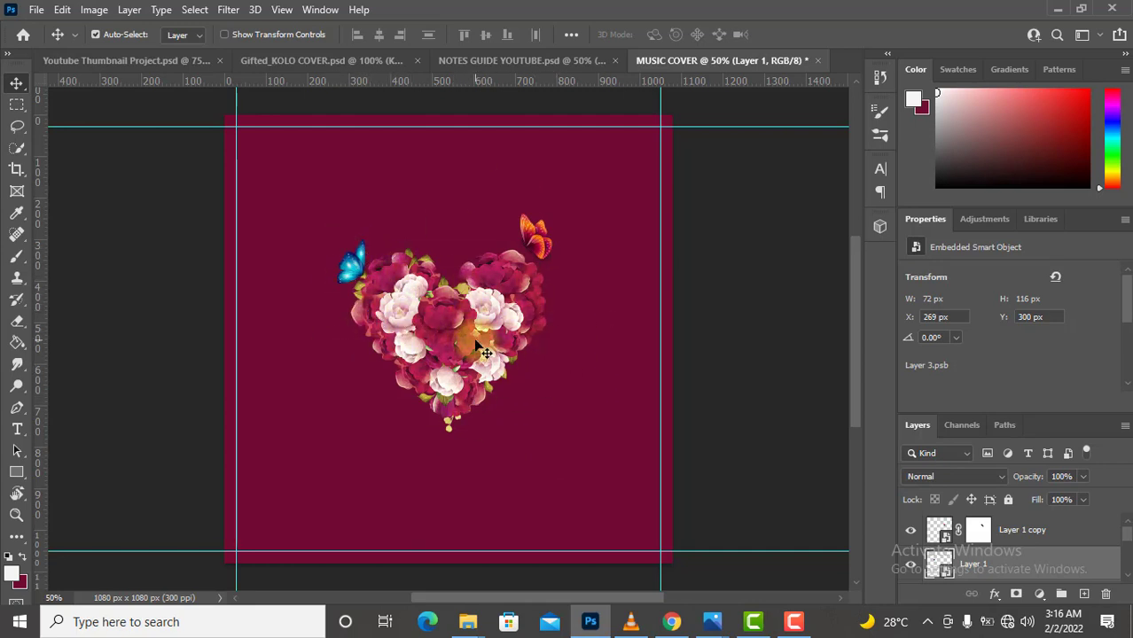
# - Add the white text "KOLO" in Glamore Regular at 60 pt over the flower heart
pyautogui.press('t')
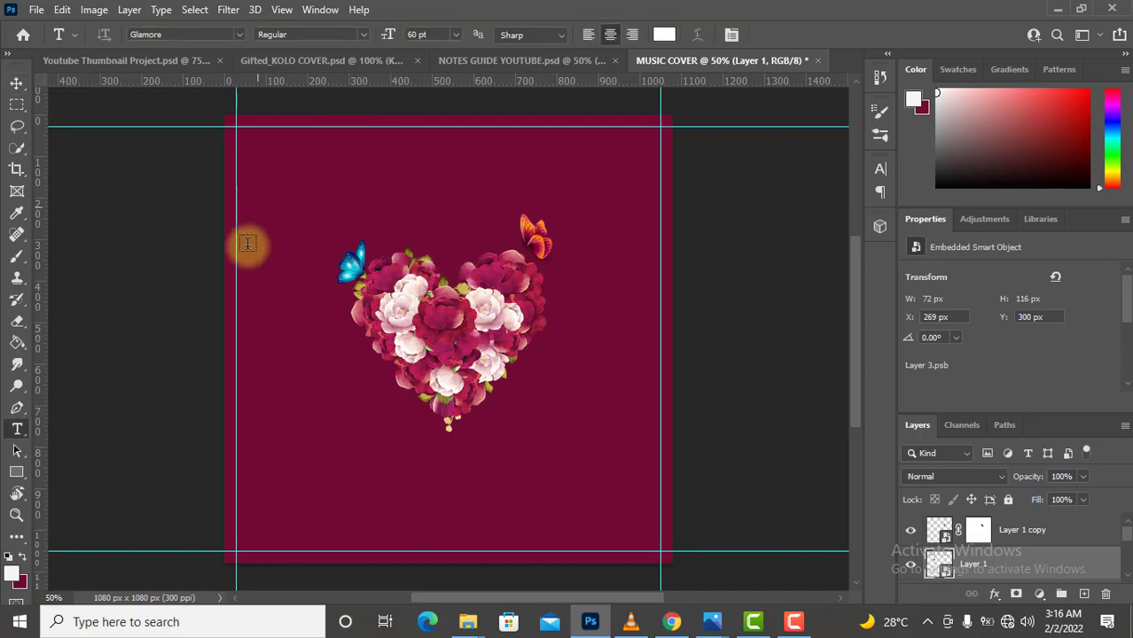
pyautogui.click(521, 63)
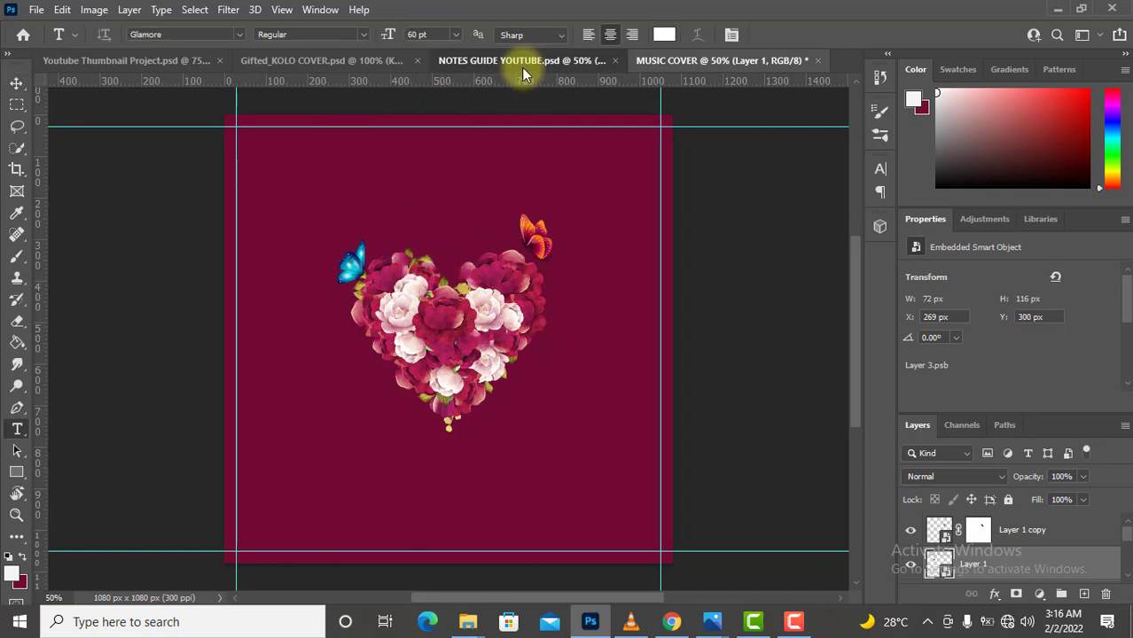
pyautogui.click(745, 59)
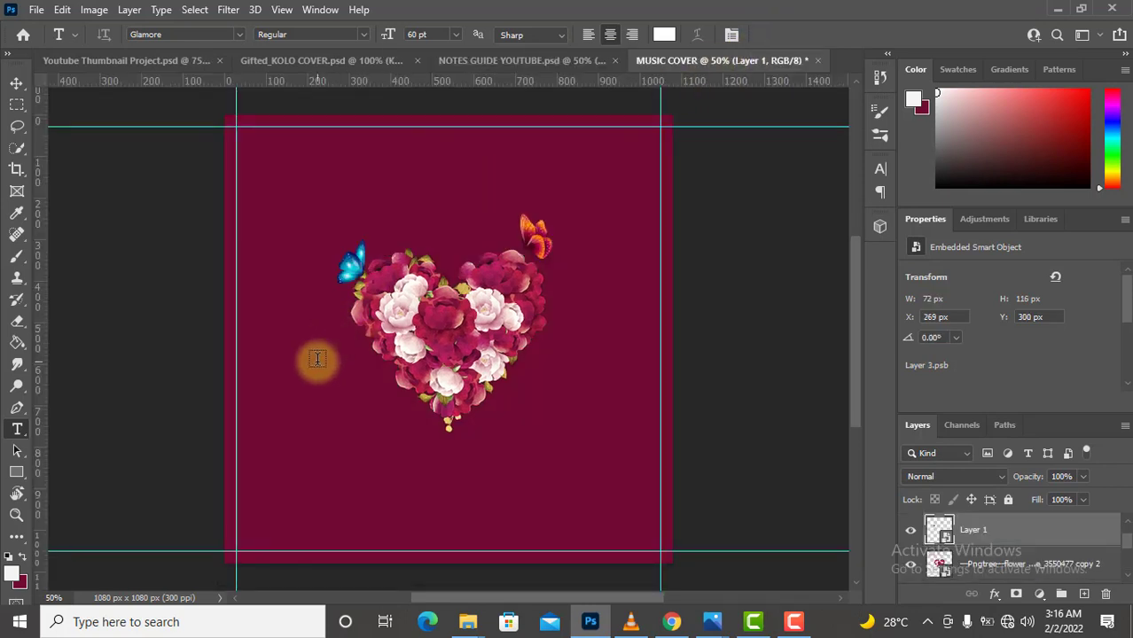
pyautogui.click(379, 376)
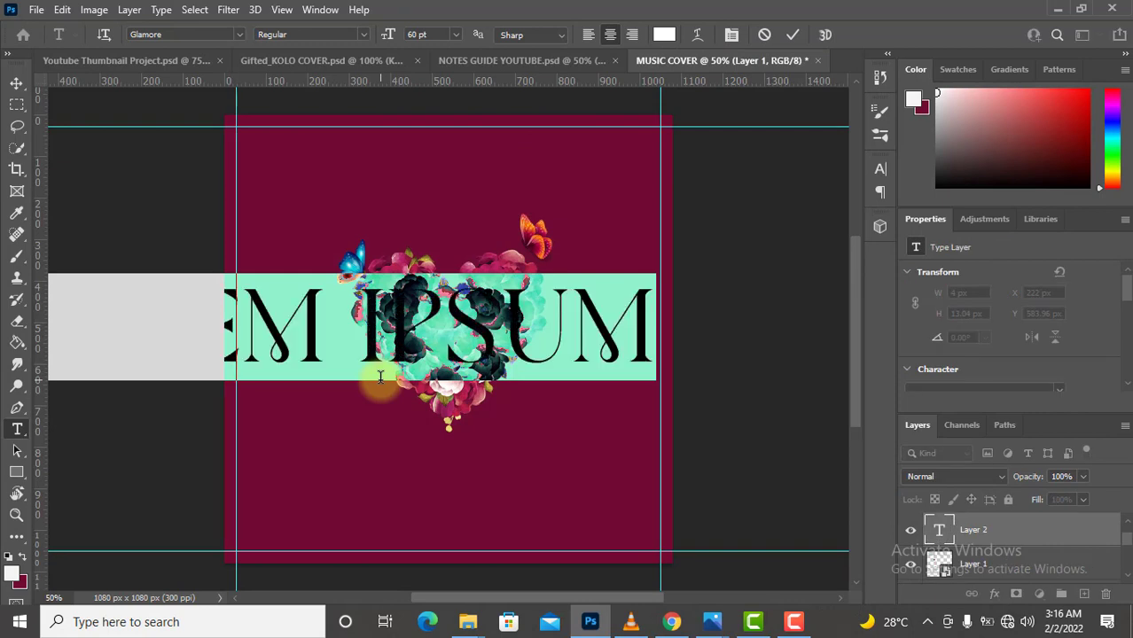
pyautogui.write('K')
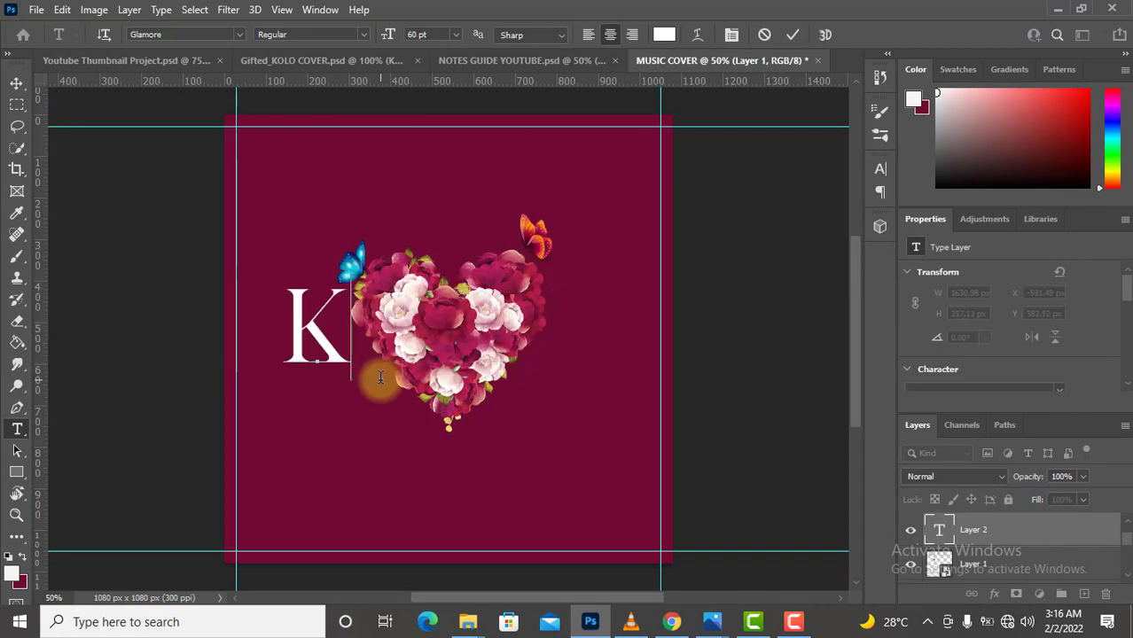
pyautogui.write('OLO')
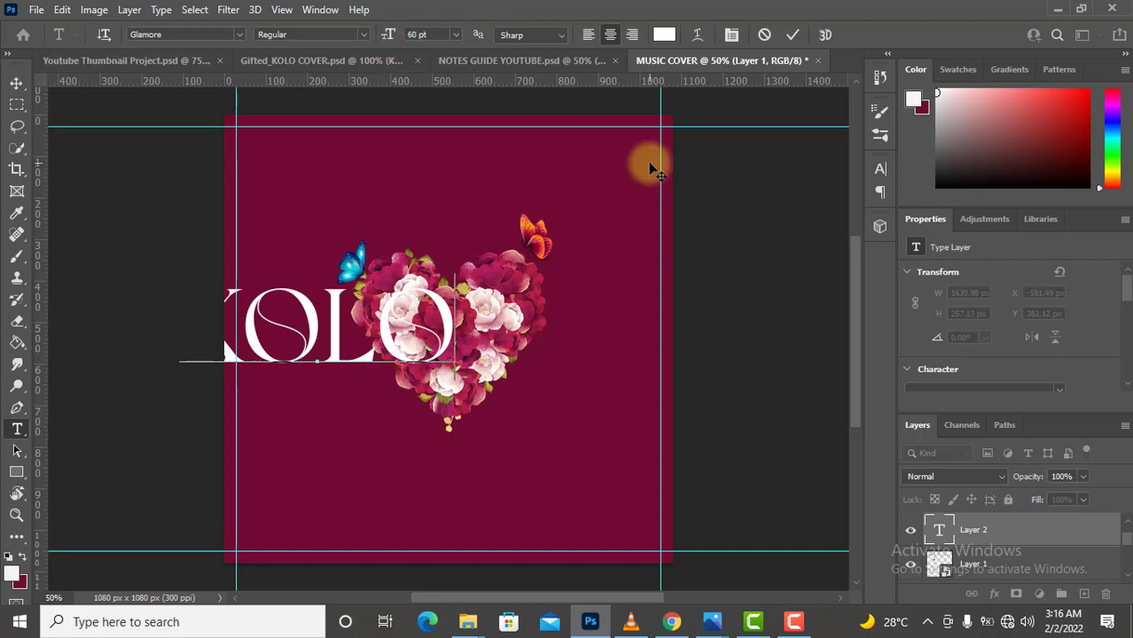
pyautogui.click(793, 36)
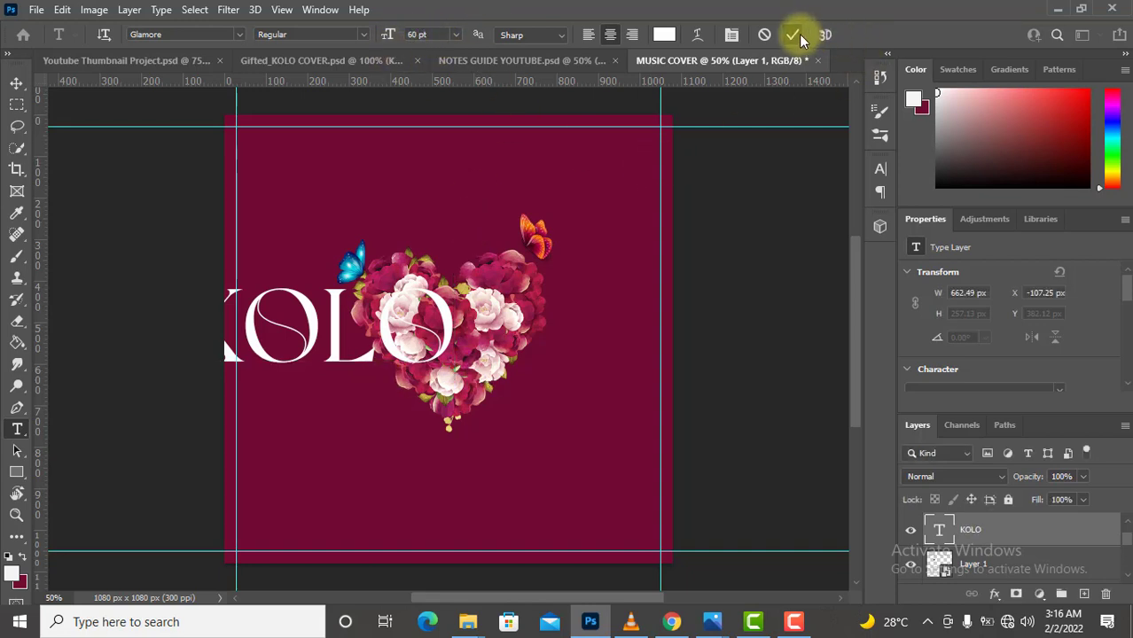
# - Centre the KOLO text horizontally and vertically on the canvas and clear the selection
pyautogui.hotkey('ctrl', 'a')
pyautogui.press('v')
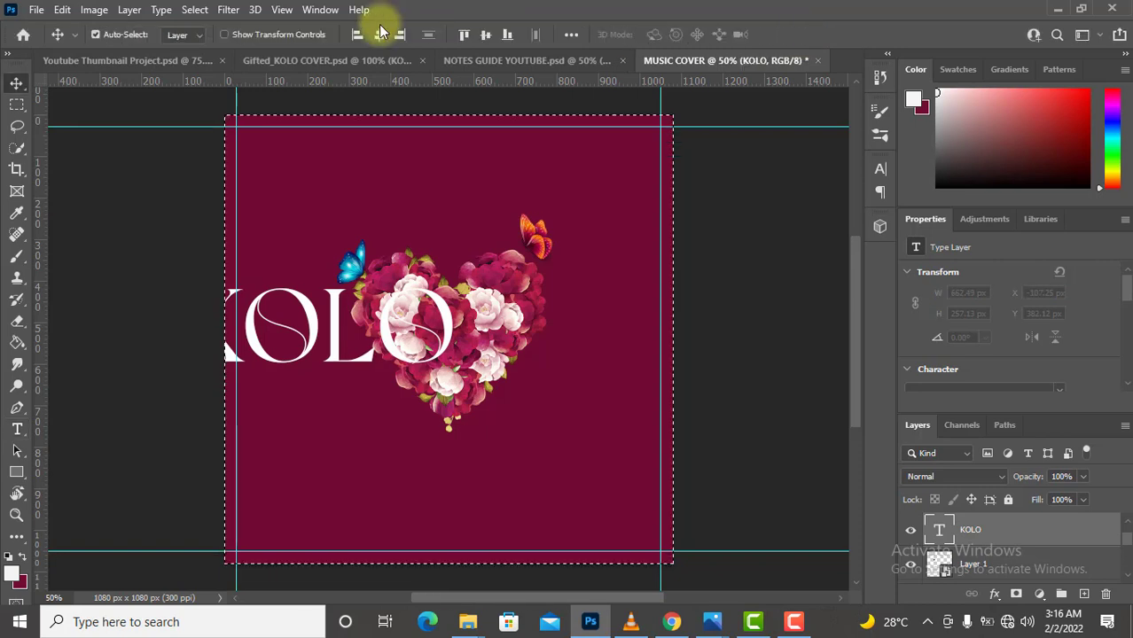
pyautogui.click(377, 34)
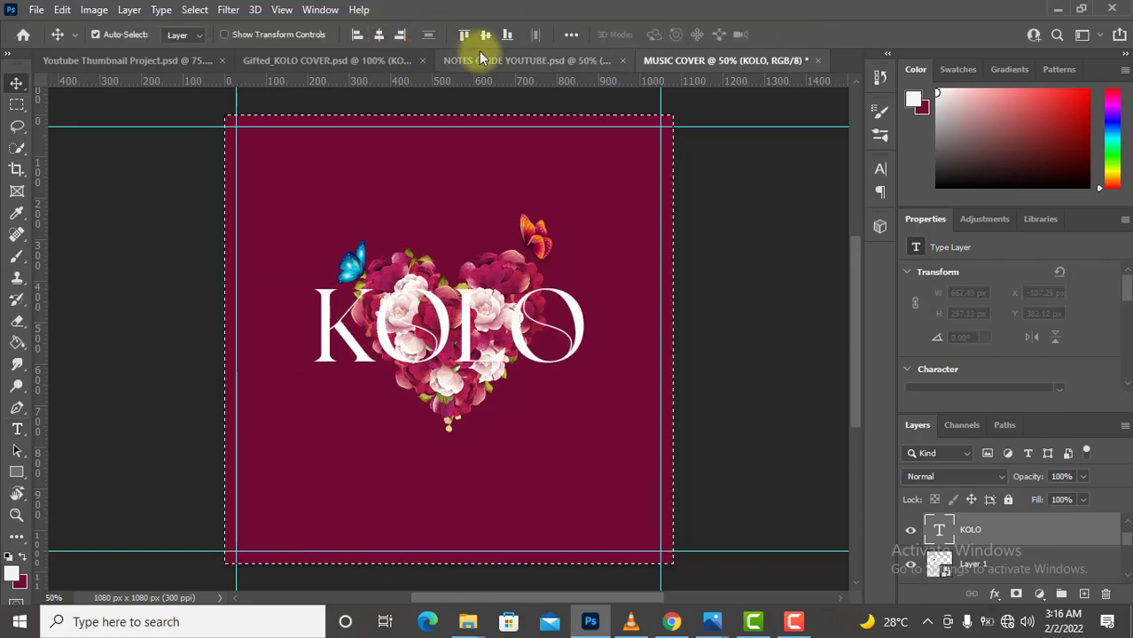
pyautogui.click(486, 35)
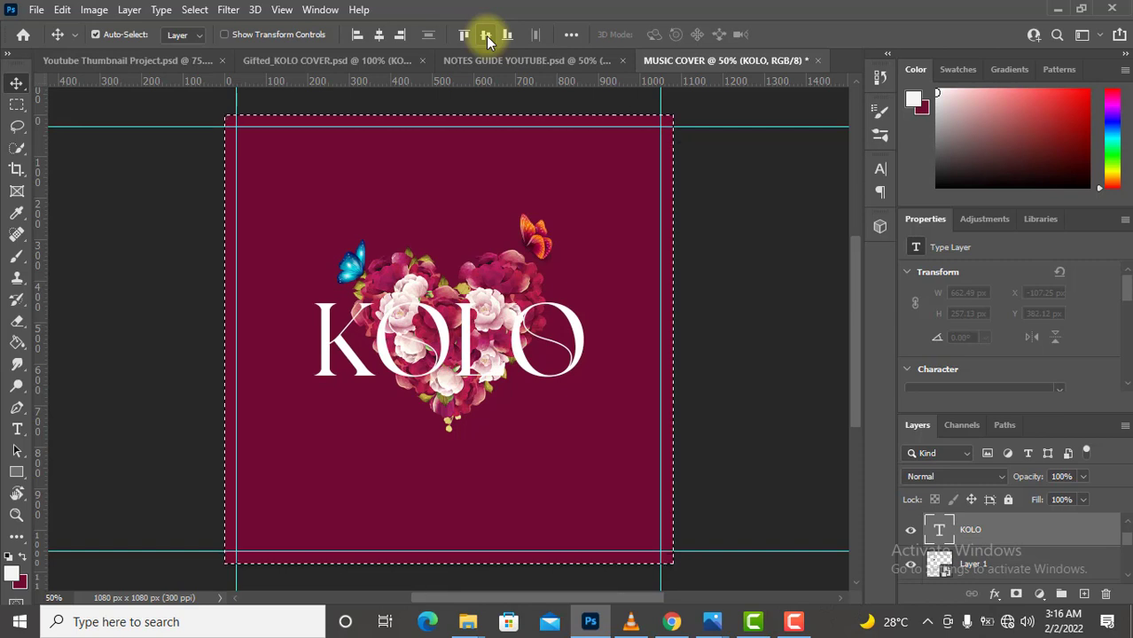
pyautogui.press('ctrl')
pyautogui.hotkey('ctrl', 'd')
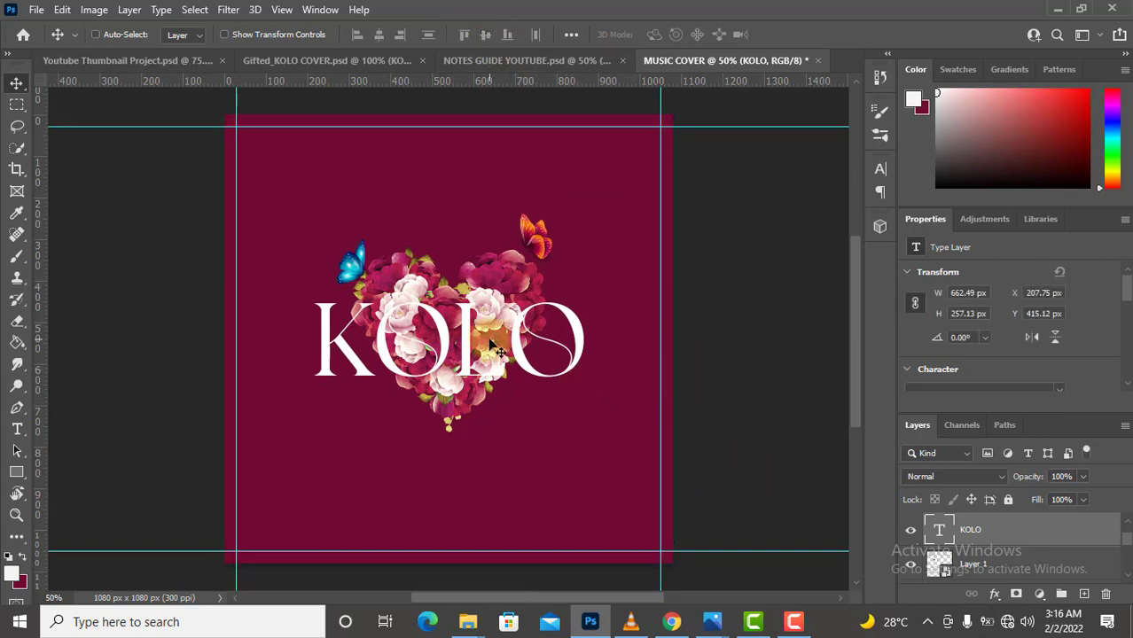
# - Create a new empty layer above the KOLO text layer
pyautogui.hotkey('ctrl', '+')
pyautogui.hotkey('ctrl', '-')
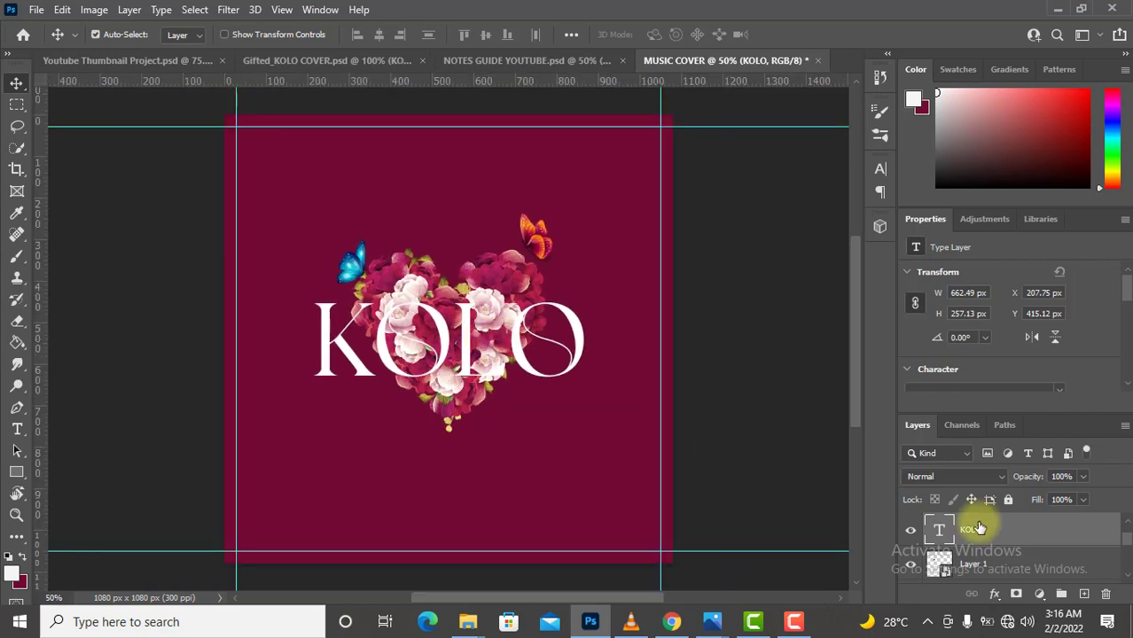
pyautogui.click(1083, 593)
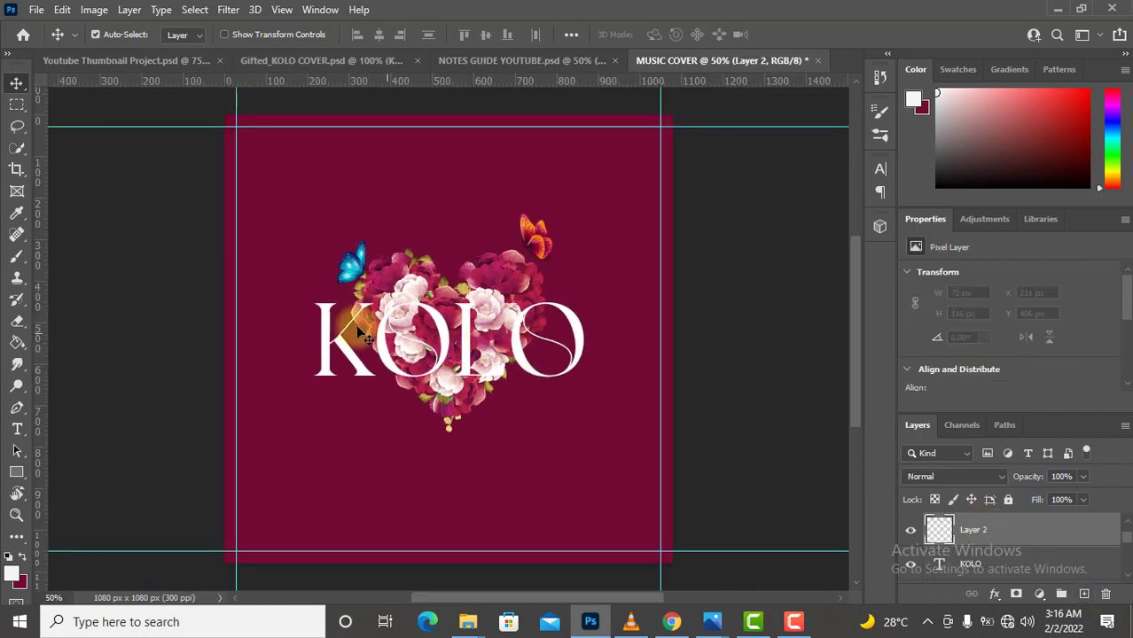
# - Add the white text "GIFTED" in Glamore Regular at 18 pt above the flower heart
pyautogui.press('t')
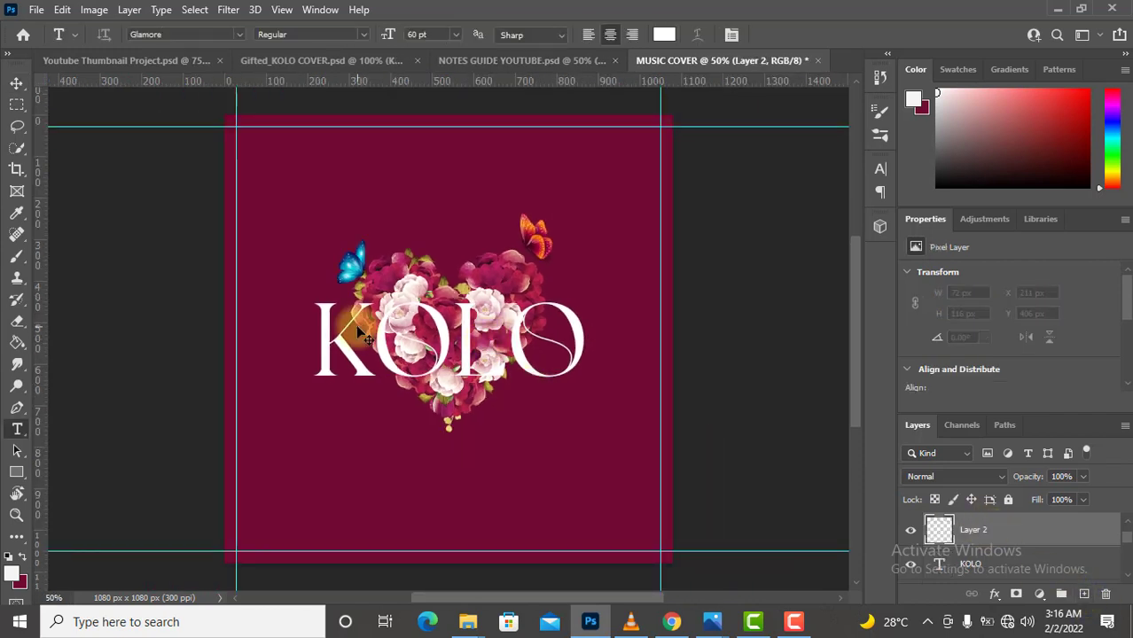
pyautogui.click(374, 185)
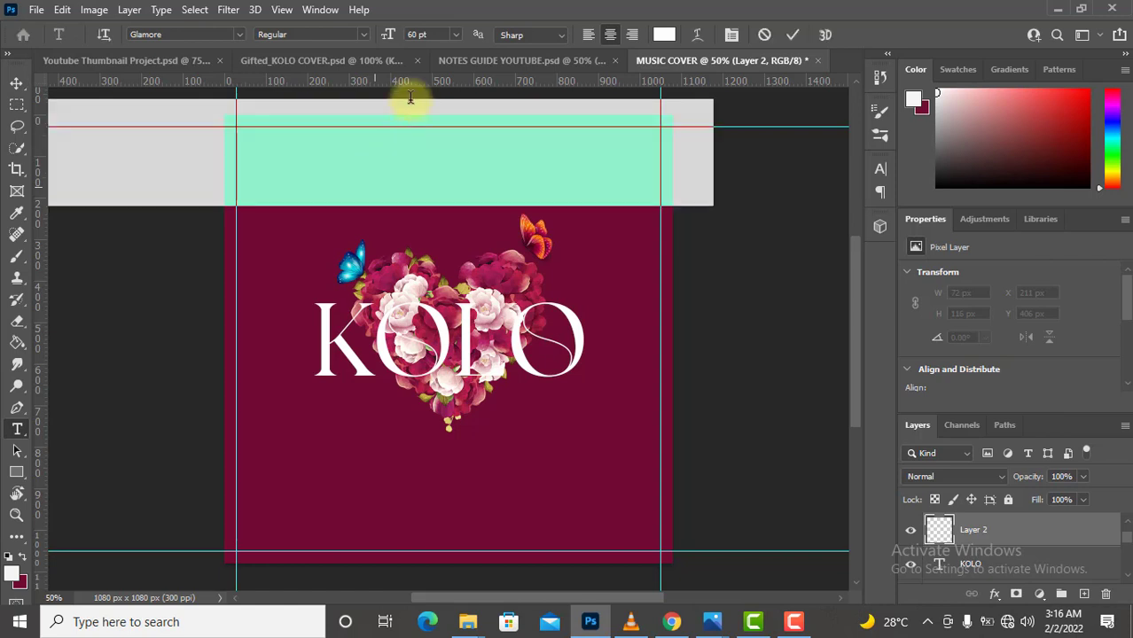
pyautogui.click(455, 35)
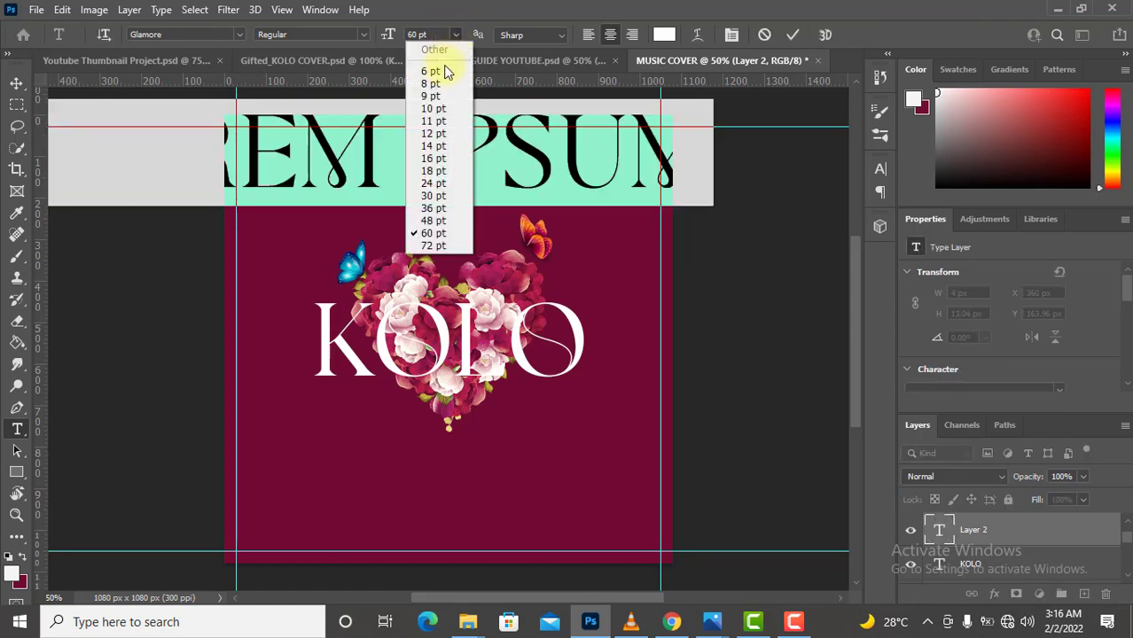
pyautogui.click(433, 170)
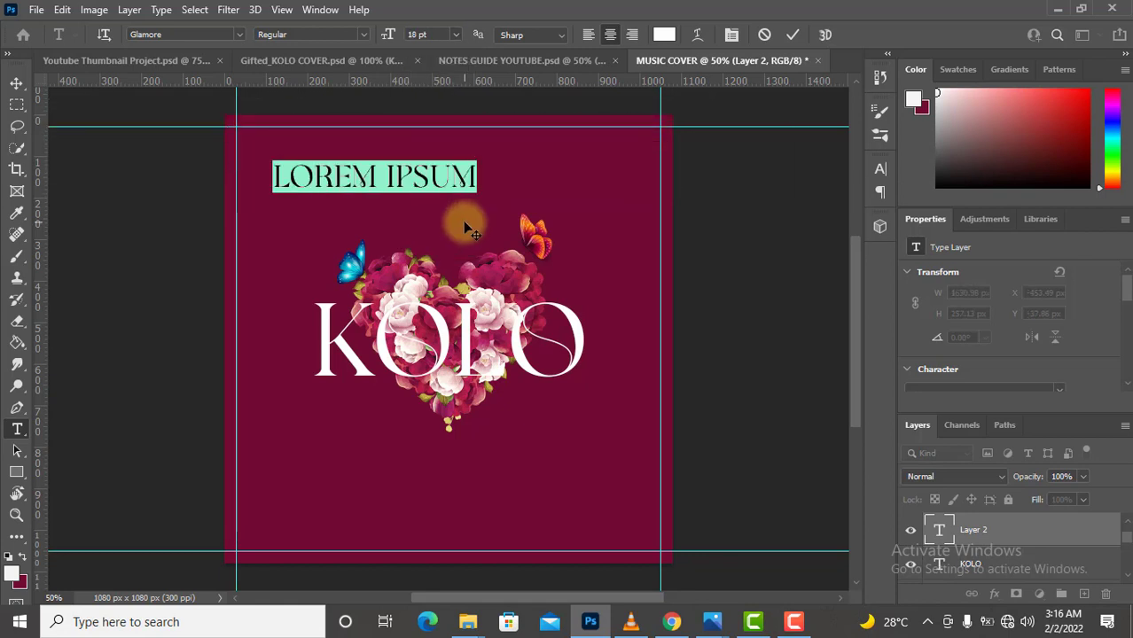
pyautogui.write('GIFT')
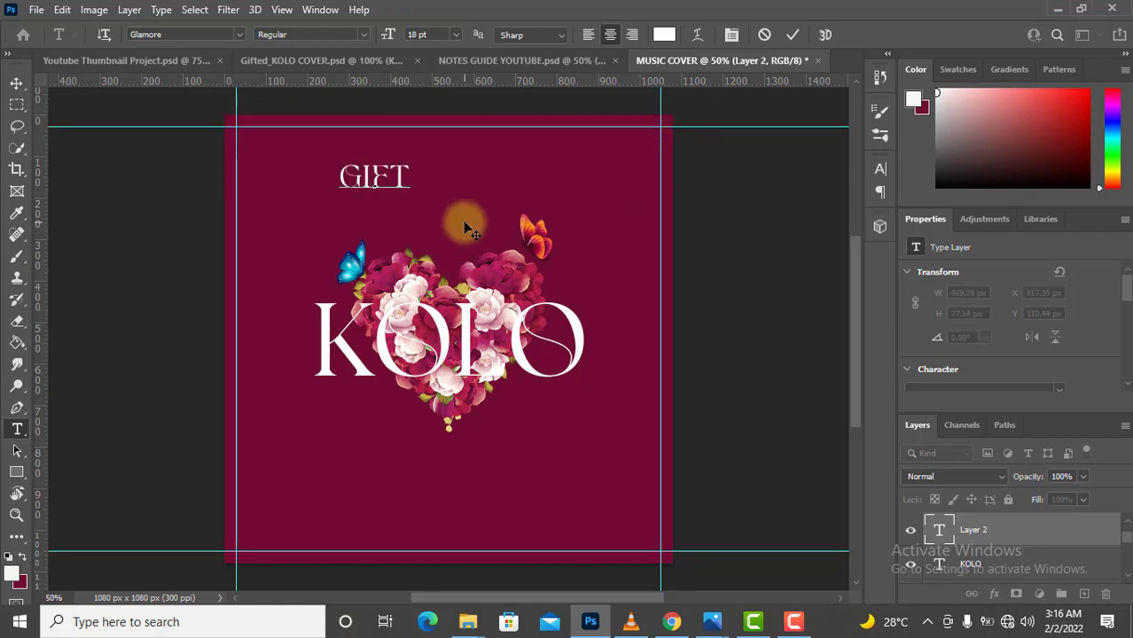
pyautogui.write('ED')
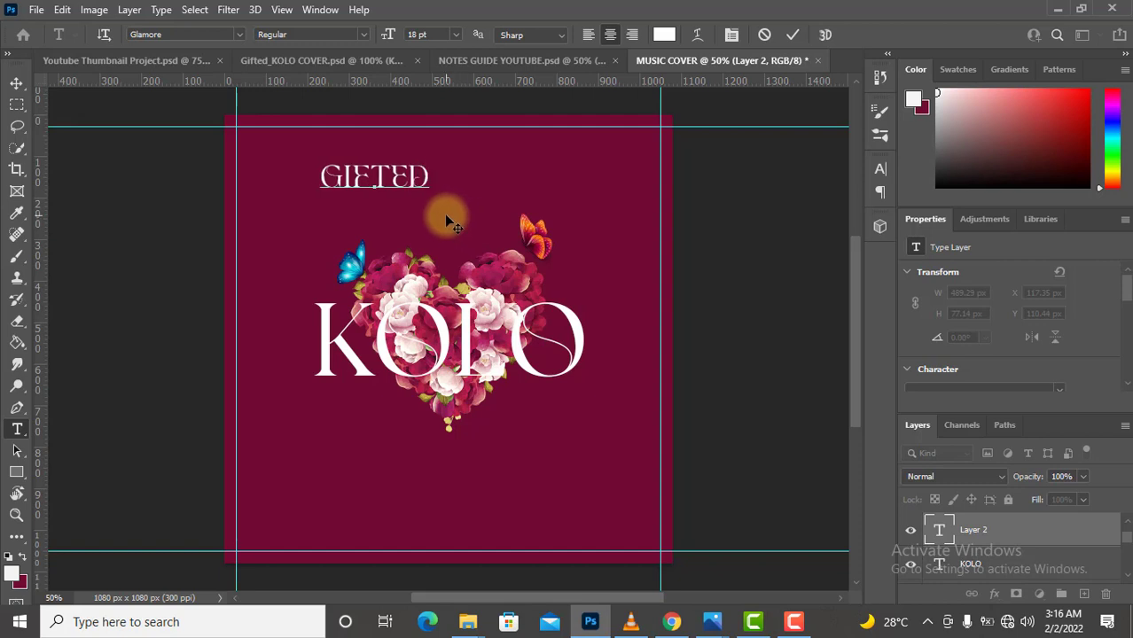
pyautogui.click(792, 34)
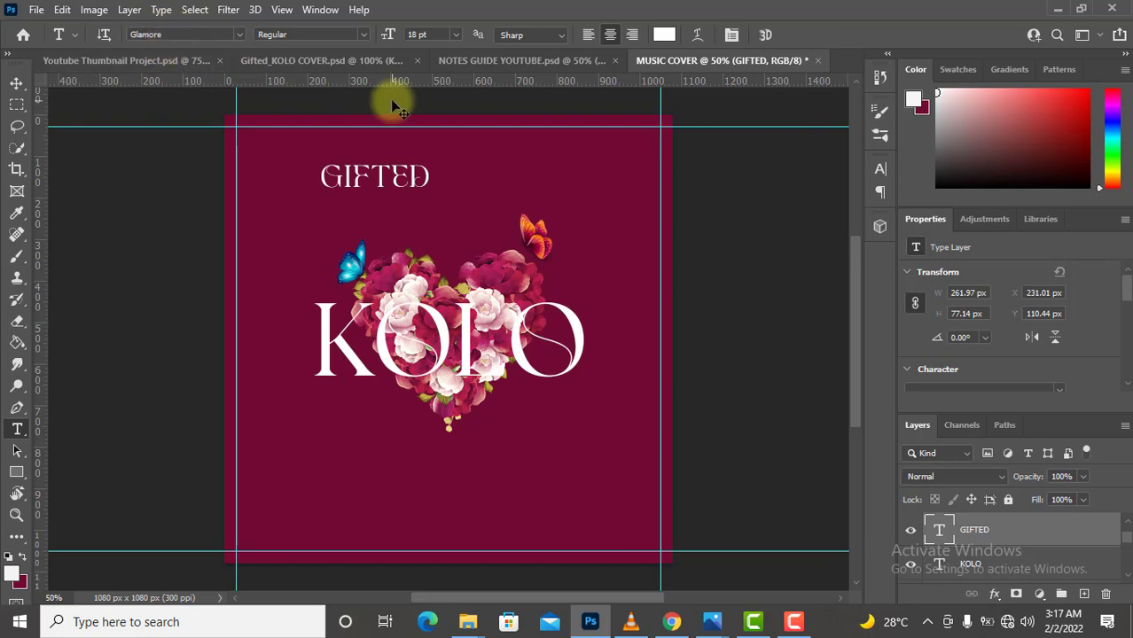
# - Centre the GIFTED text horizontally on the canvas and clear the selection
pyautogui.press('v')
pyautogui.hotkey('ctrl', 'a')
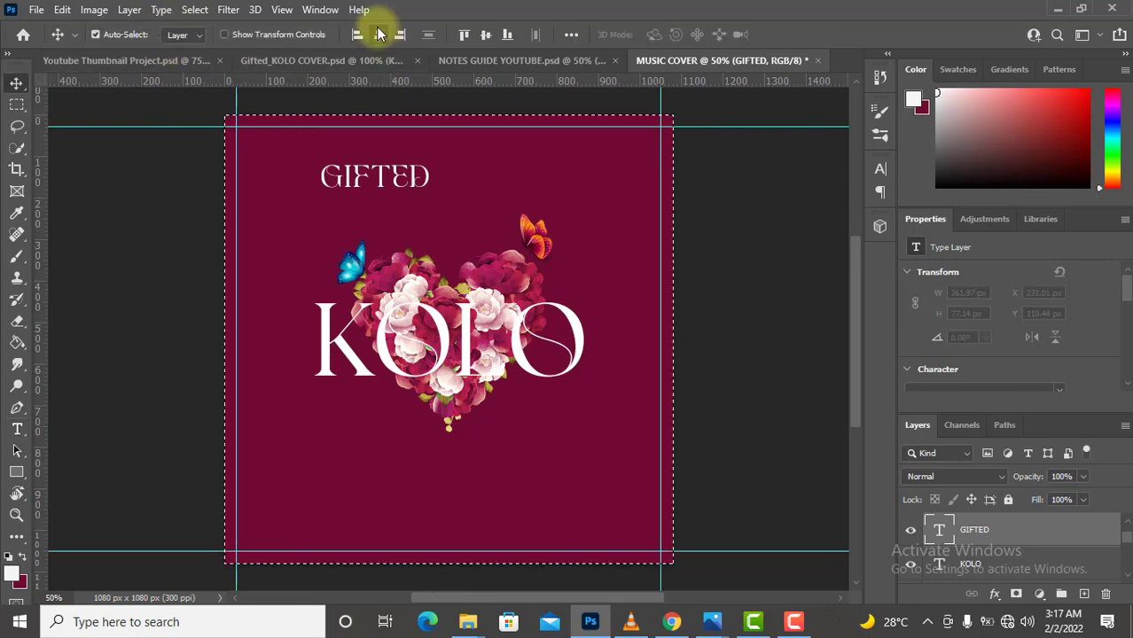
pyautogui.click(378, 34)
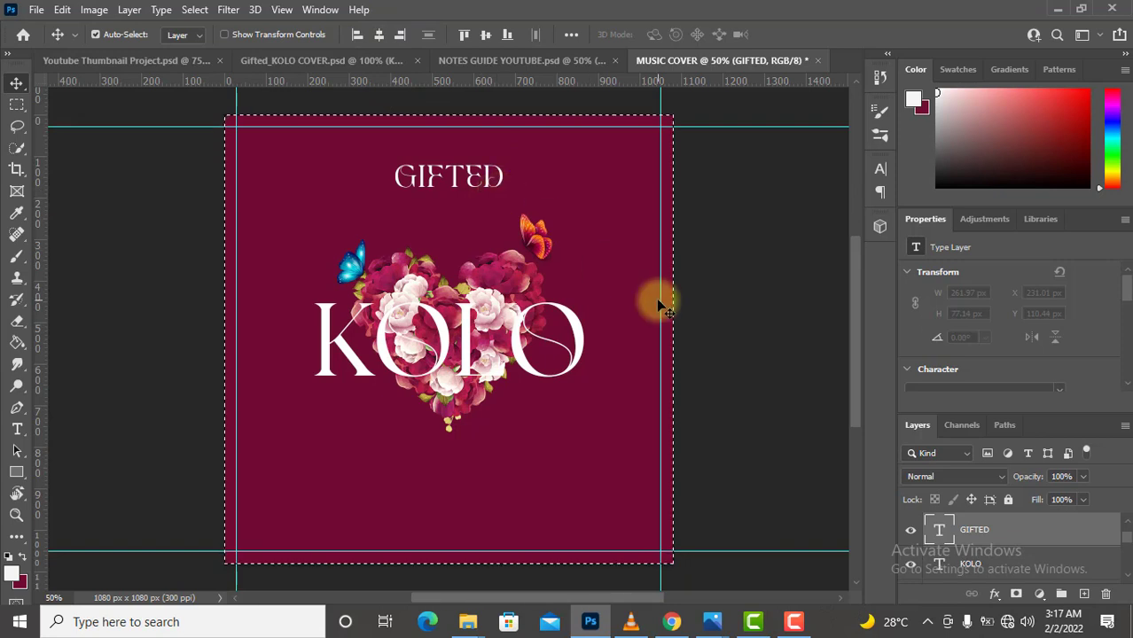
pyautogui.hotkey('ctrl', 'd')
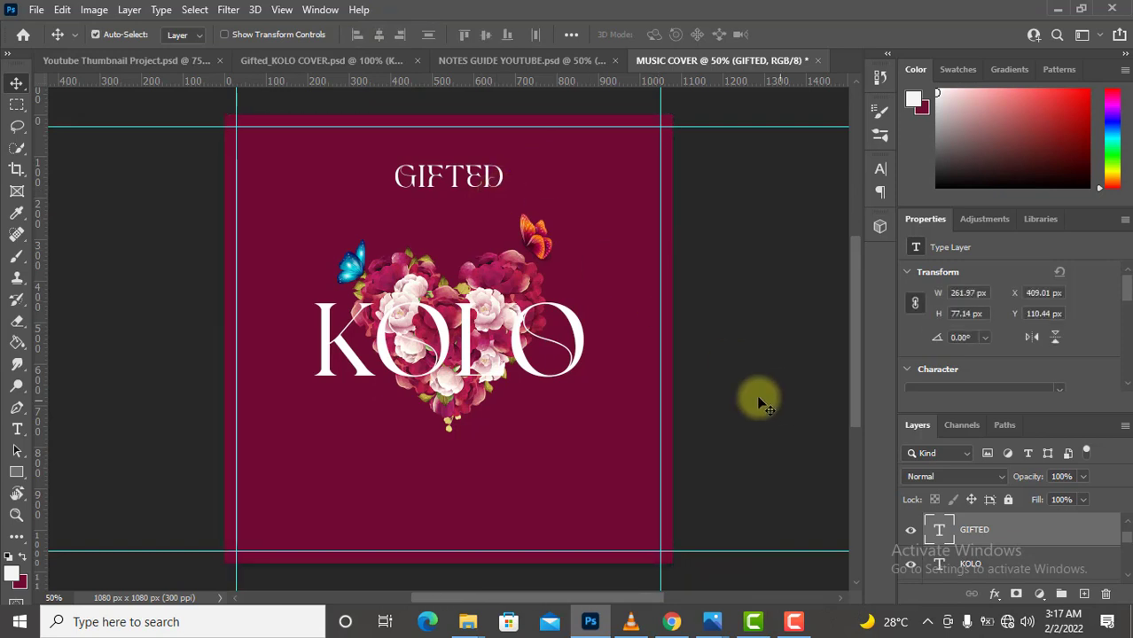
# - Lower the KOLO text layer's opacity to 74% and add a layer mask to it
pyautogui.hotkey('ctrl', '+')
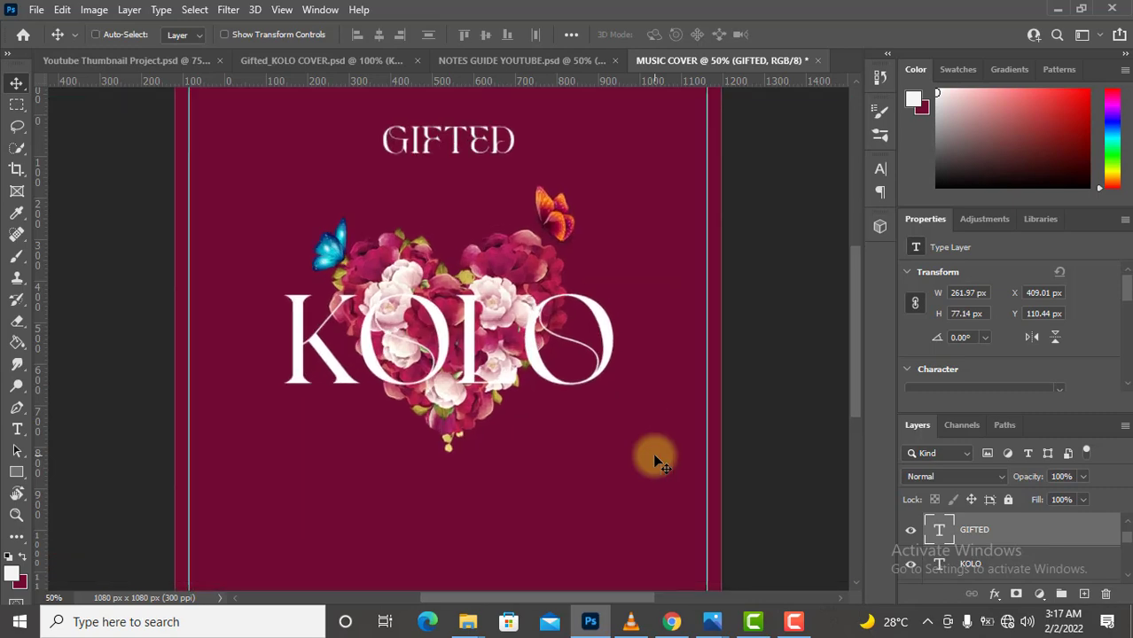
pyautogui.hotkey('ctrl', '+')
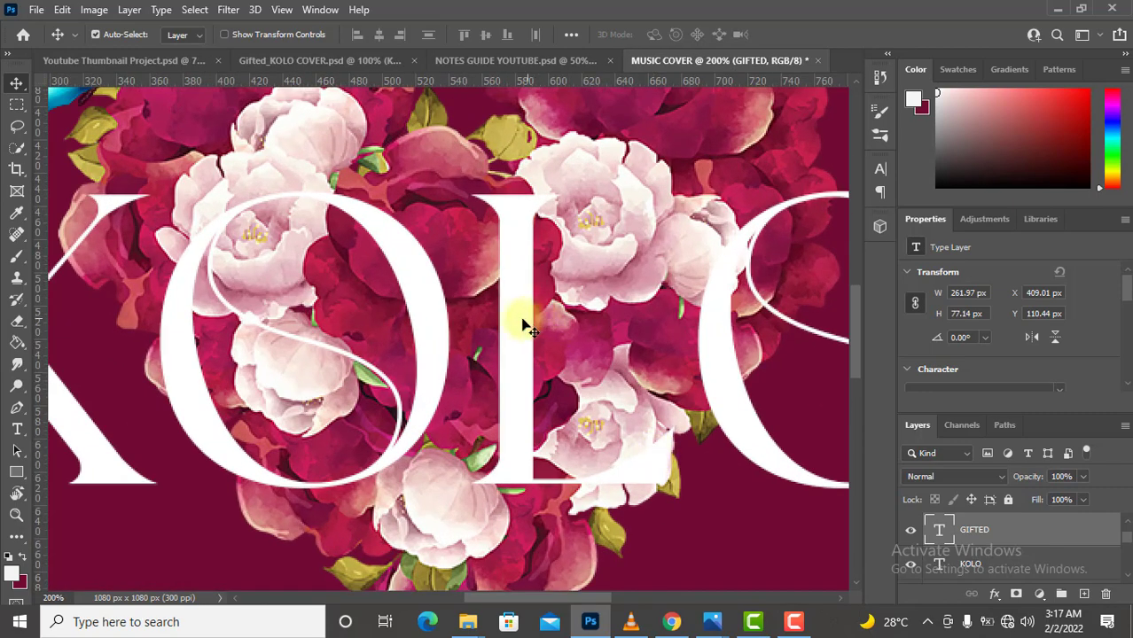
pyautogui.click(523, 321)
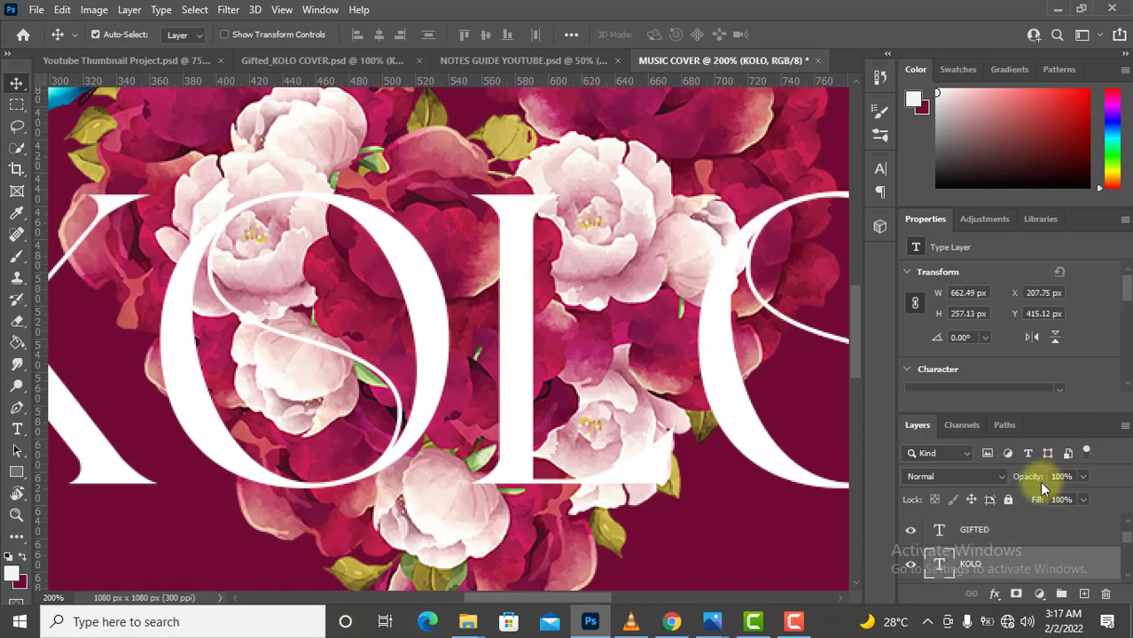
pyautogui.moveTo(1034, 476); pyautogui.dragTo(1019, 481)
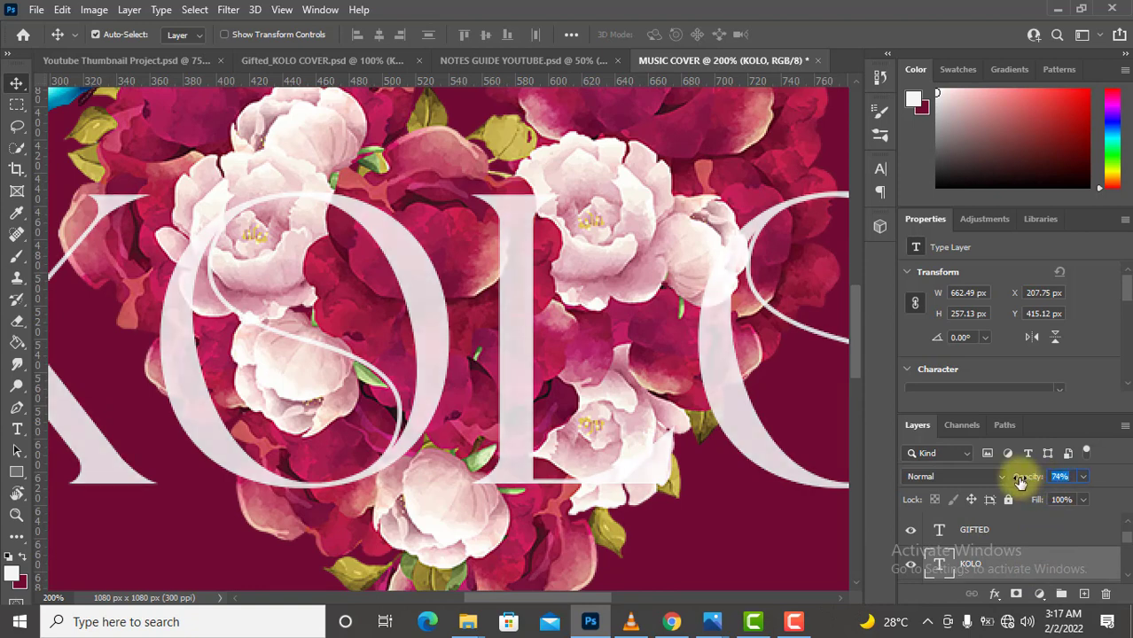
pyautogui.click(1015, 593)
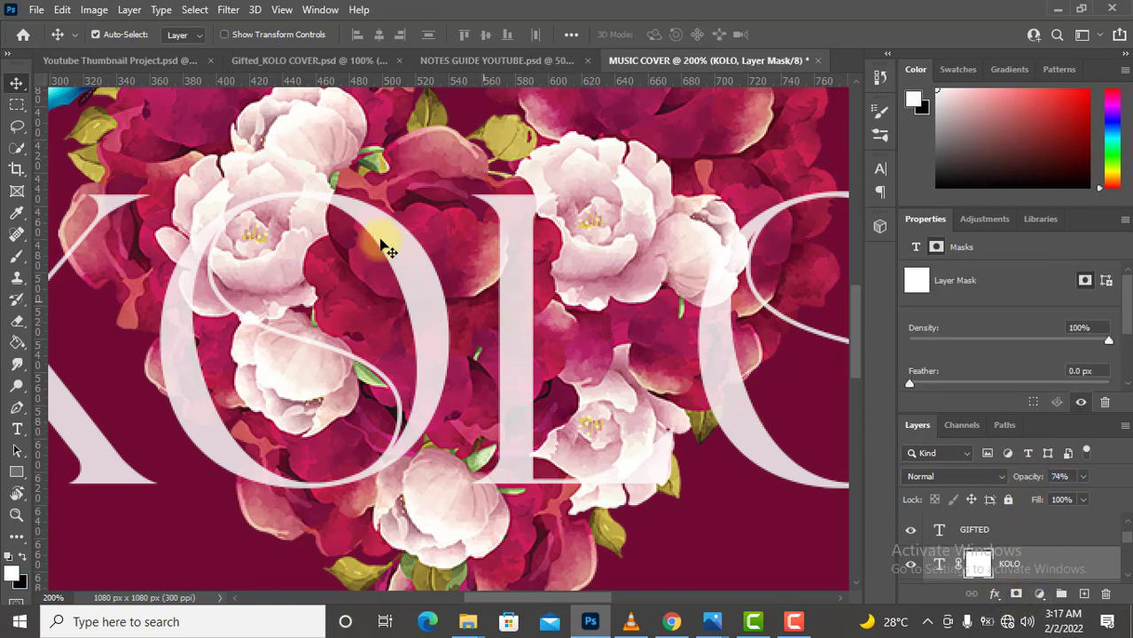
# - Mask the top of the first O with a black brush, and switch the brush to Hard Round at 50 px
pyautogui.press('b')
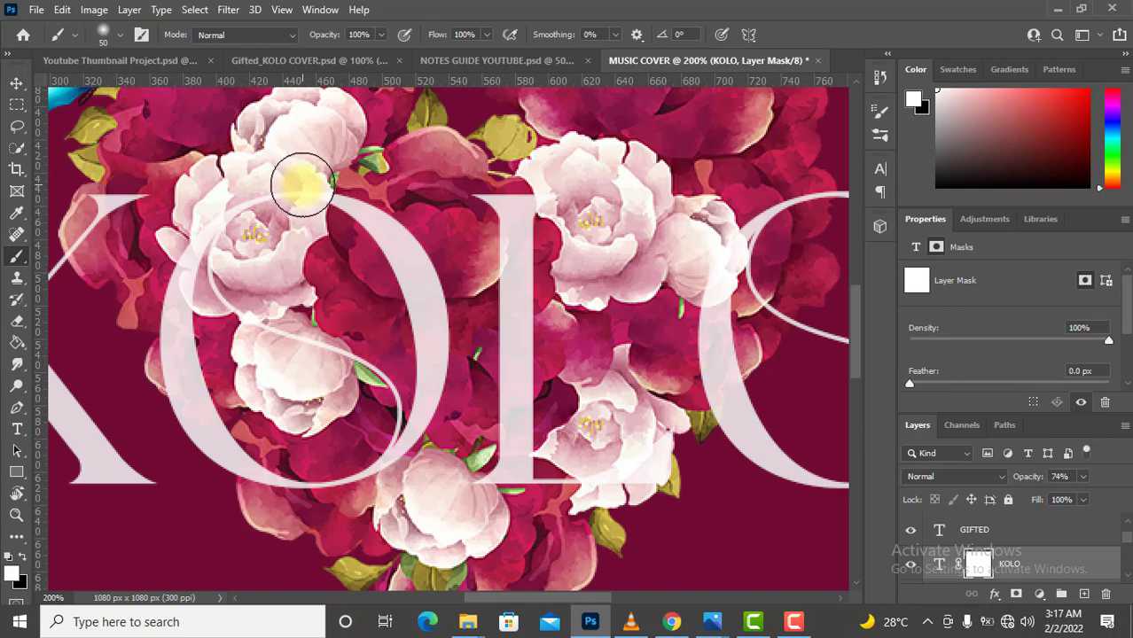
pyautogui.press('x')
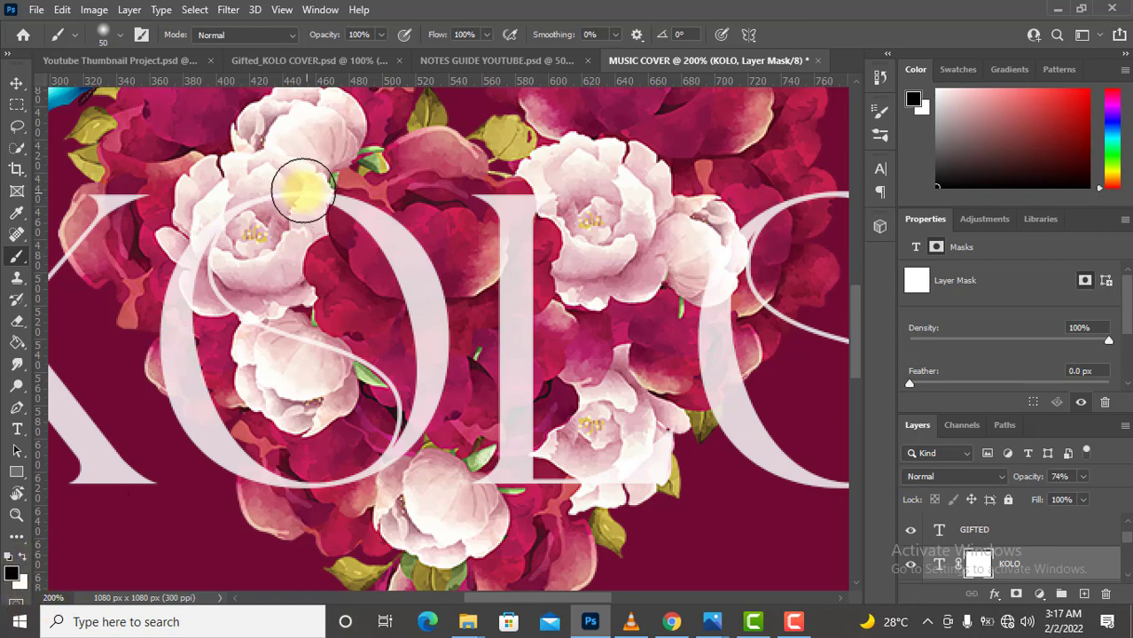
pyautogui.click(299, 184)
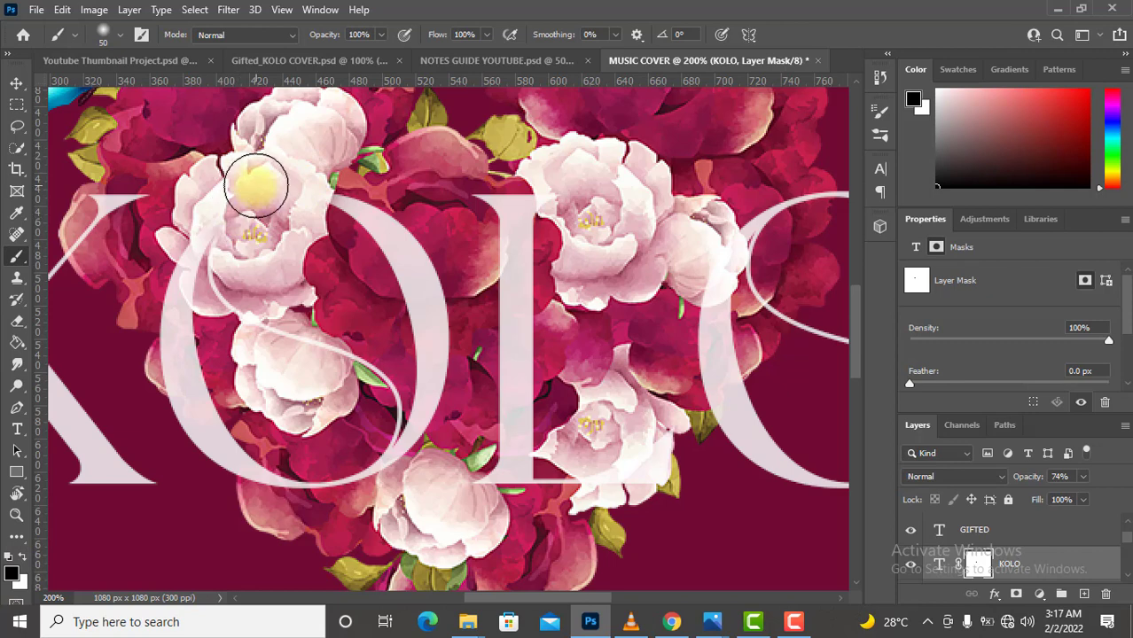
pyautogui.click(121, 35)
pyautogui.click(85, 292)
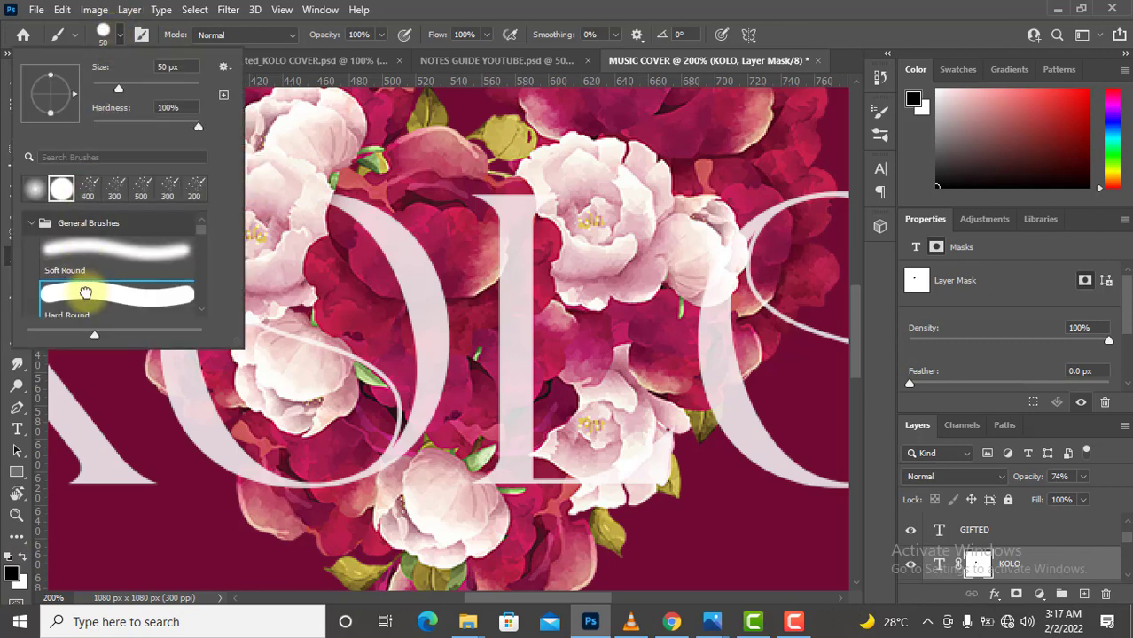
pyautogui.click(614, 8)
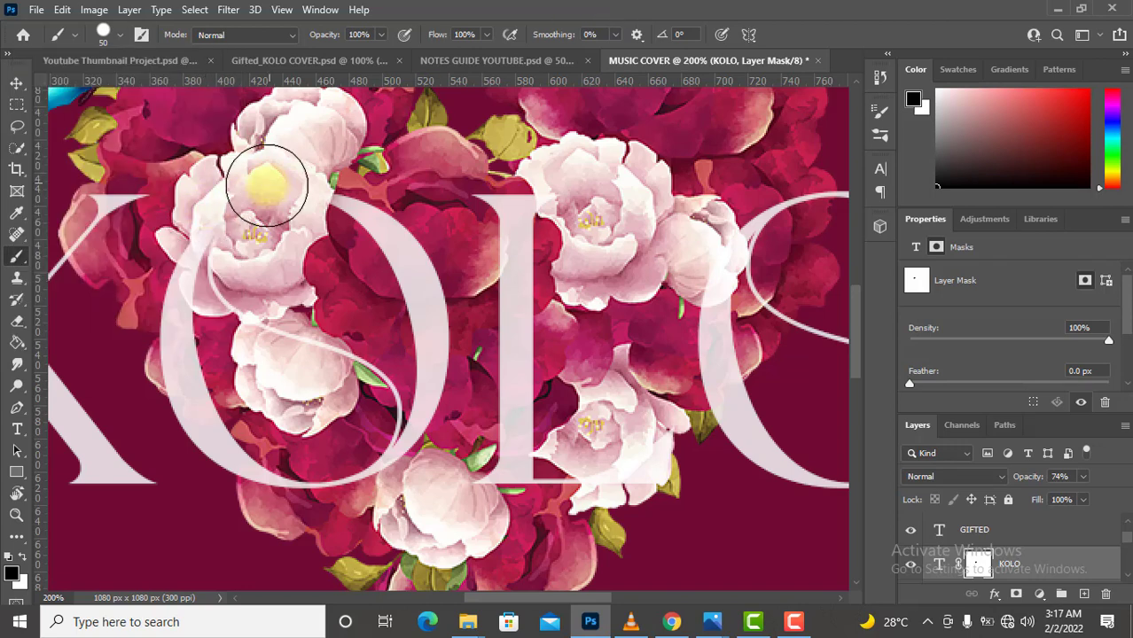
# - Paint black on the KOLO mask so the white flowers overlap the upper part of both O letters
pyautogui.moveTo(266, 184)
pyautogui.mouseDown()
pyautogui.moveTo(225, 237)
pyautogui.moveTo(222, 225)
pyautogui.moveTo(216, 278)
pyautogui.moveTo(216, 244)
pyautogui.moveTo(161, 245)
pyautogui.mouseUp()
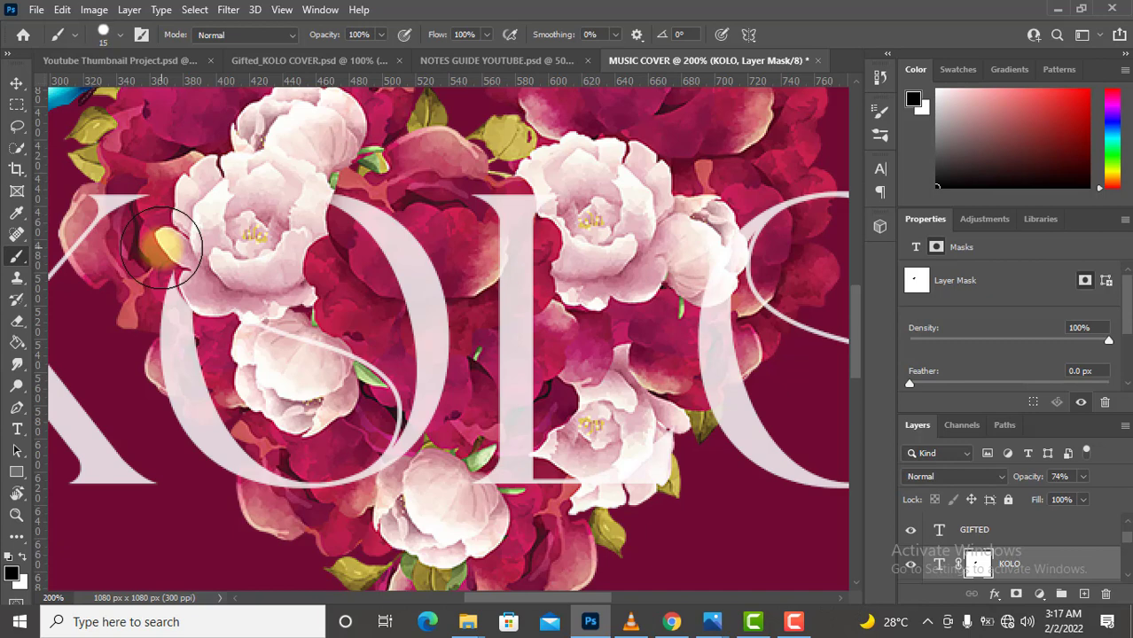
pyautogui.press('x')
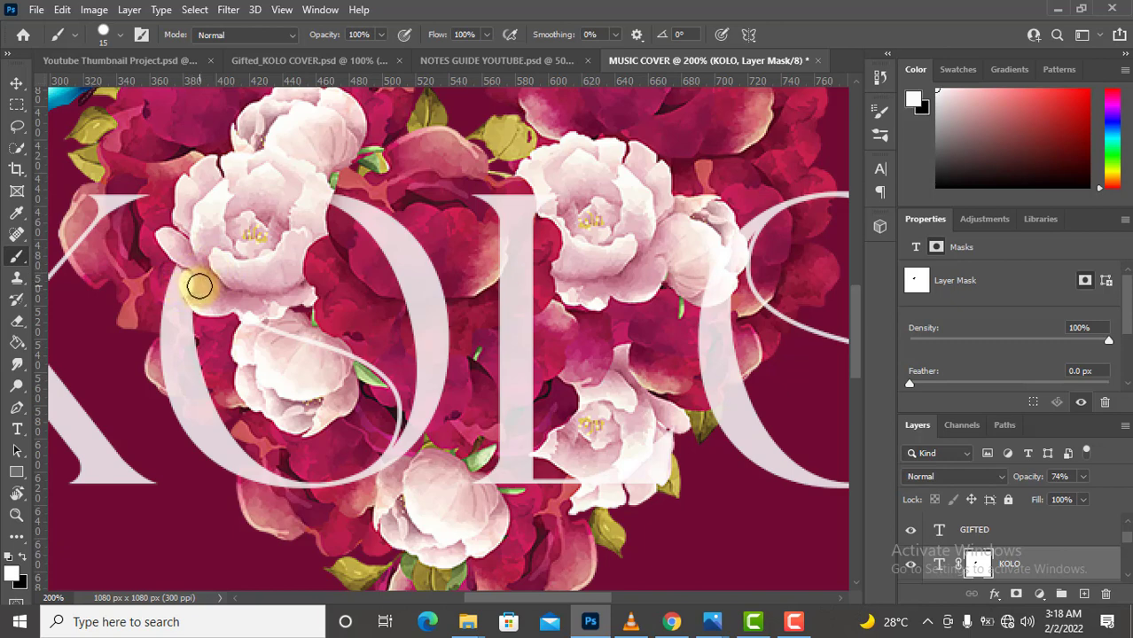
pyautogui.press('x')
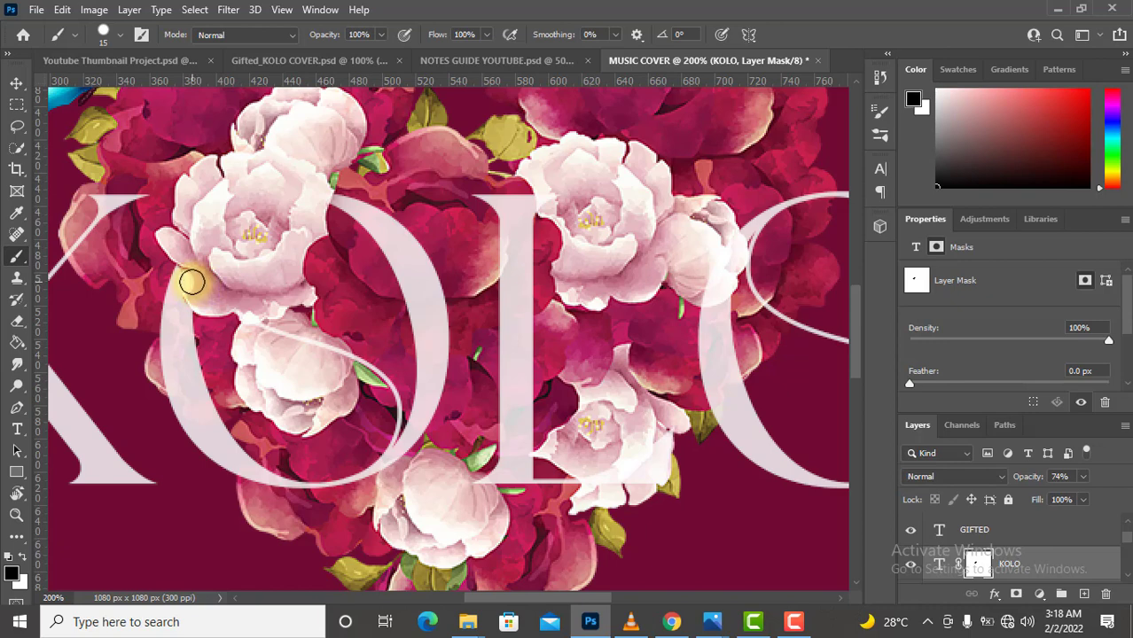
pyautogui.moveTo(195, 292); pyautogui.dragTo(243, 306)
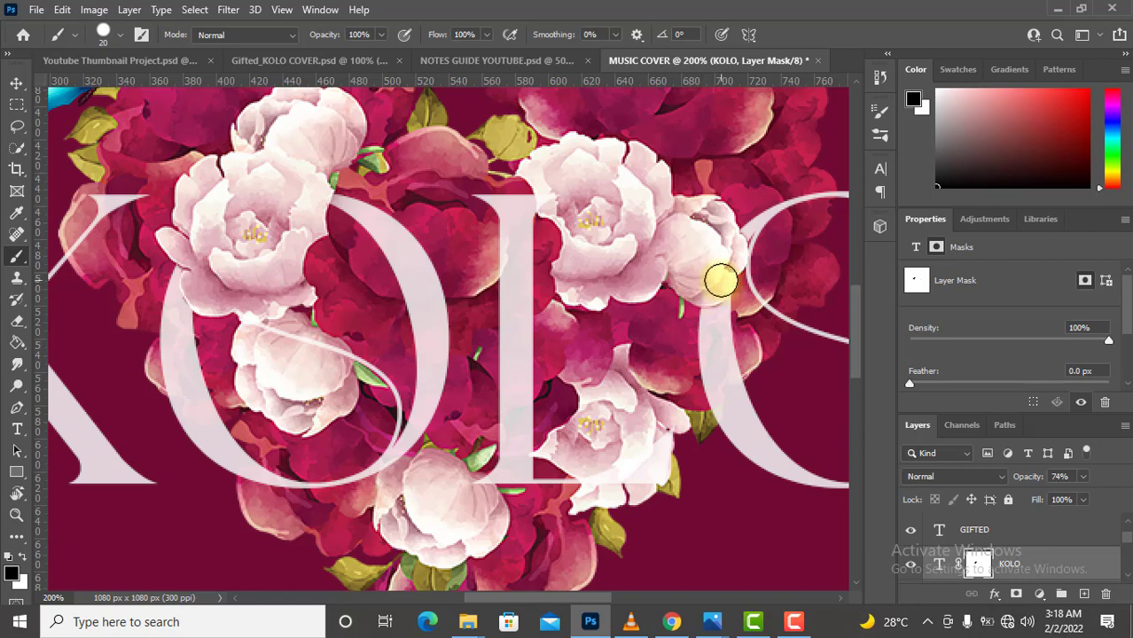
pyautogui.moveTo(574, 598); pyautogui.dragTo(609, 601)
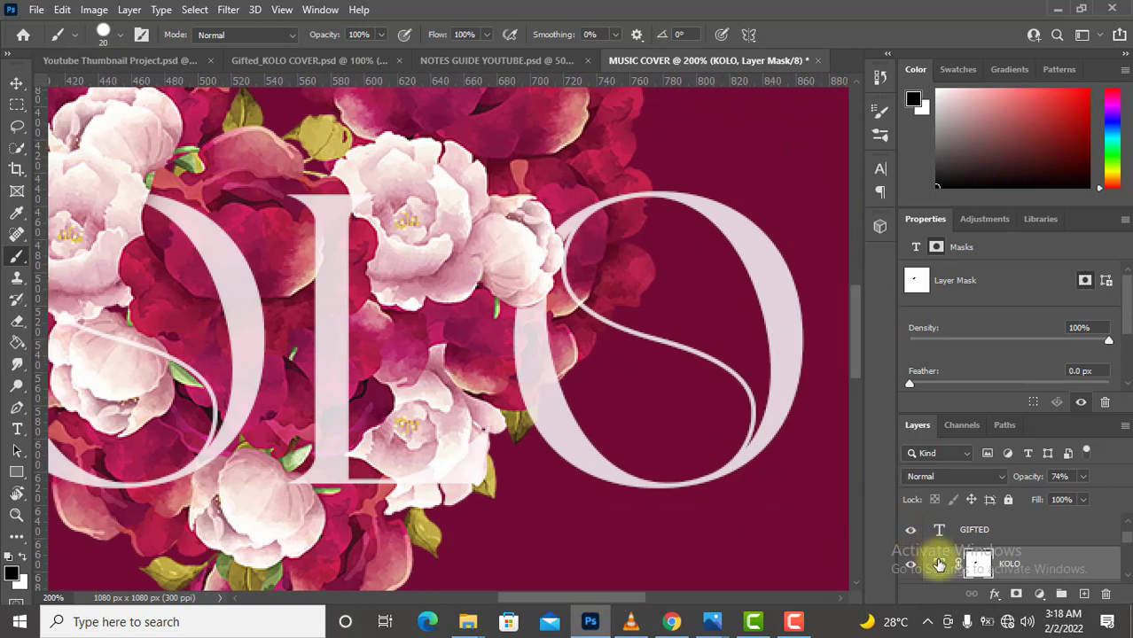
# - Set the KOLO text layer's opacity back to 100% and show the whole cover
pyautogui.moveTo(1027, 477); pyautogui.dragTo(1130, 482)
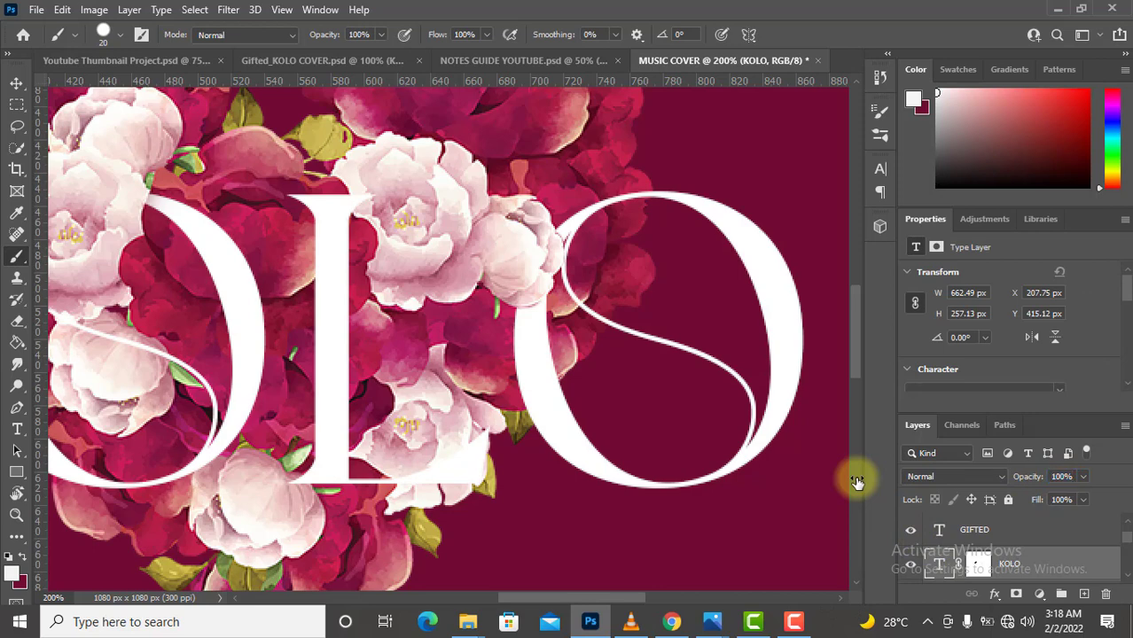
pyautogui.hotkey('ctrl', '0')
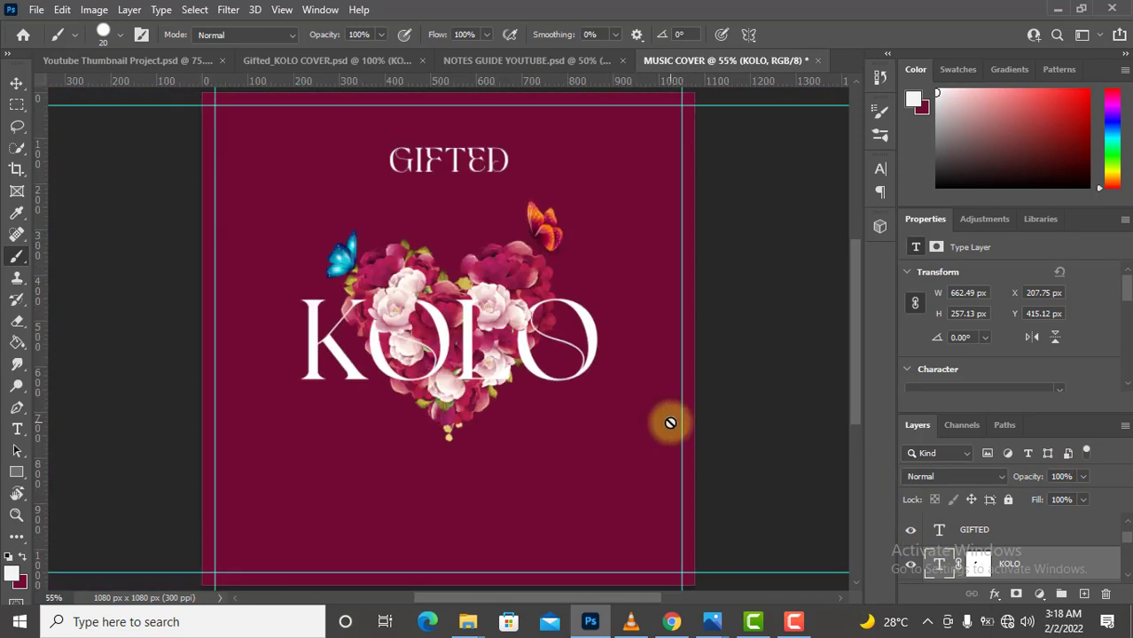
pyautogui.hotkey('ctrl', '-')
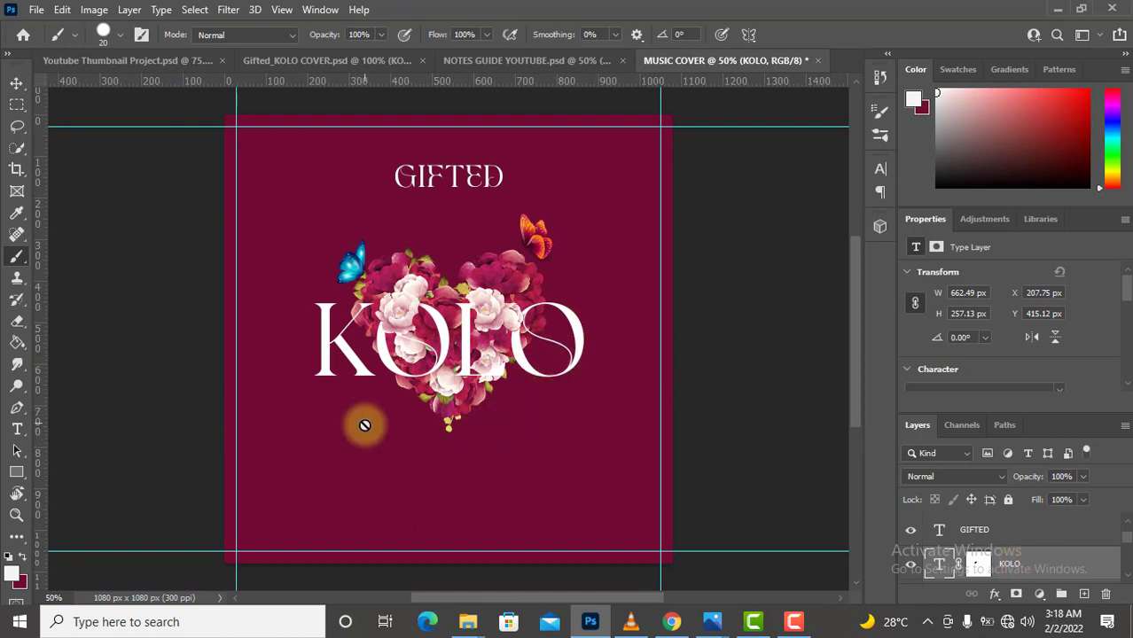
# - Add a new layer above the GIFTED text layer and set the type font to Gotham Book
pyautogui.click(1010, 536)
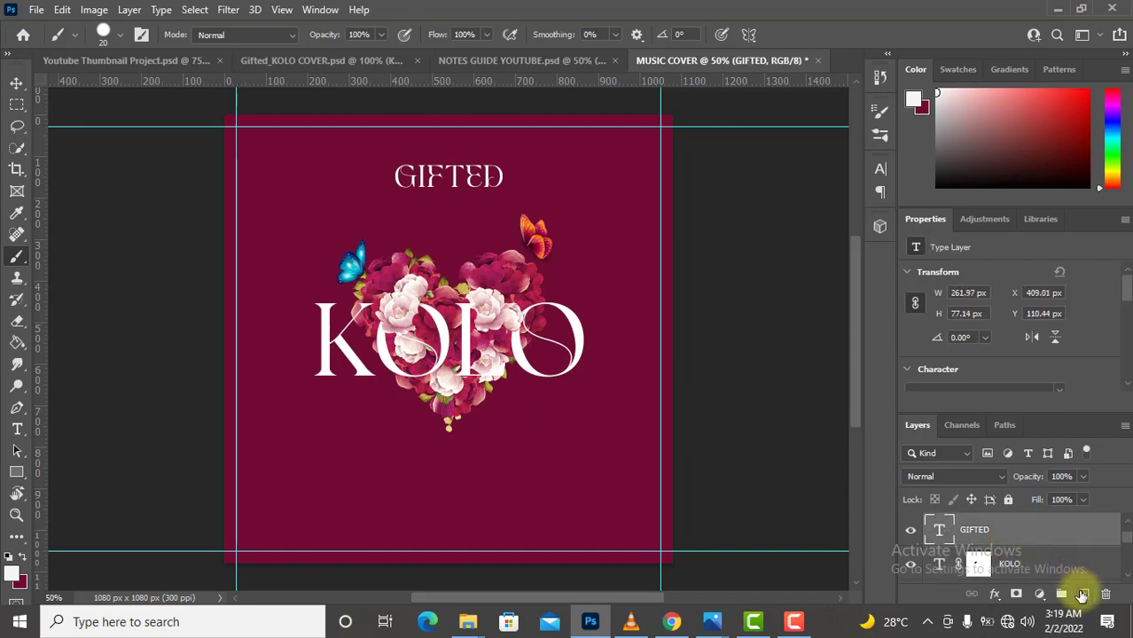
pyautogui.click(1082, 592)
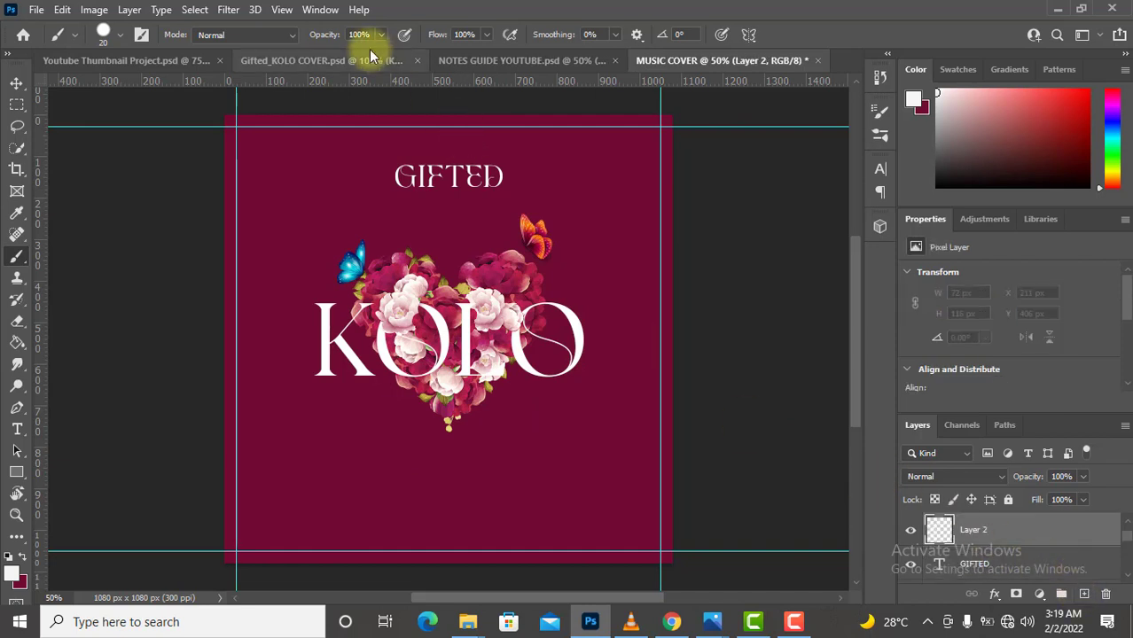
pyautogui.press('t')
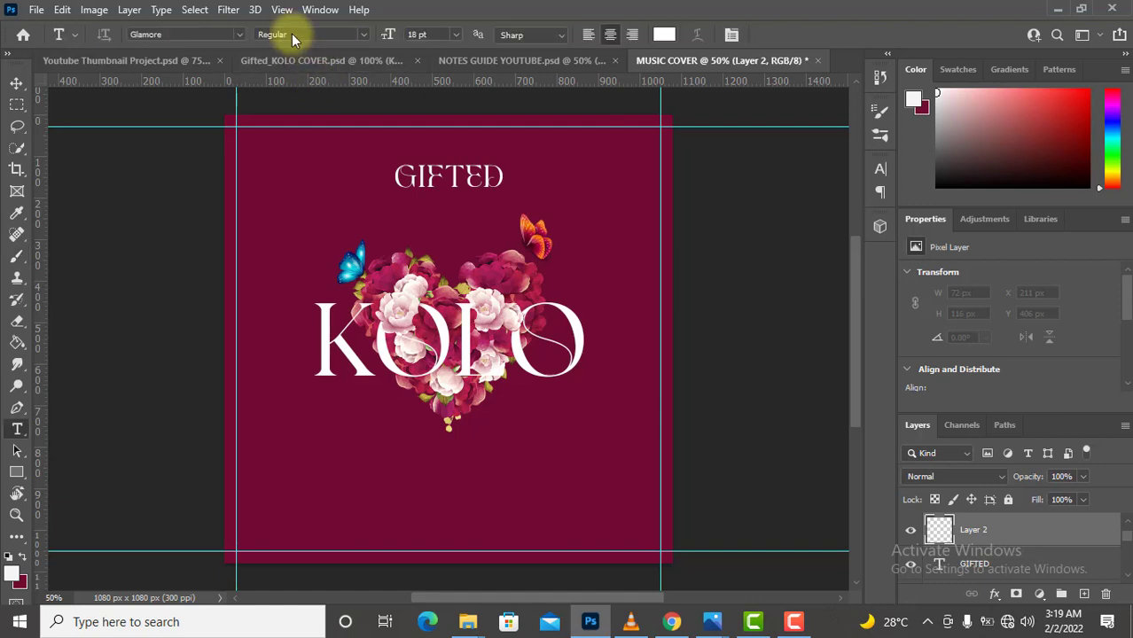
pyautogui.click(225, 34)
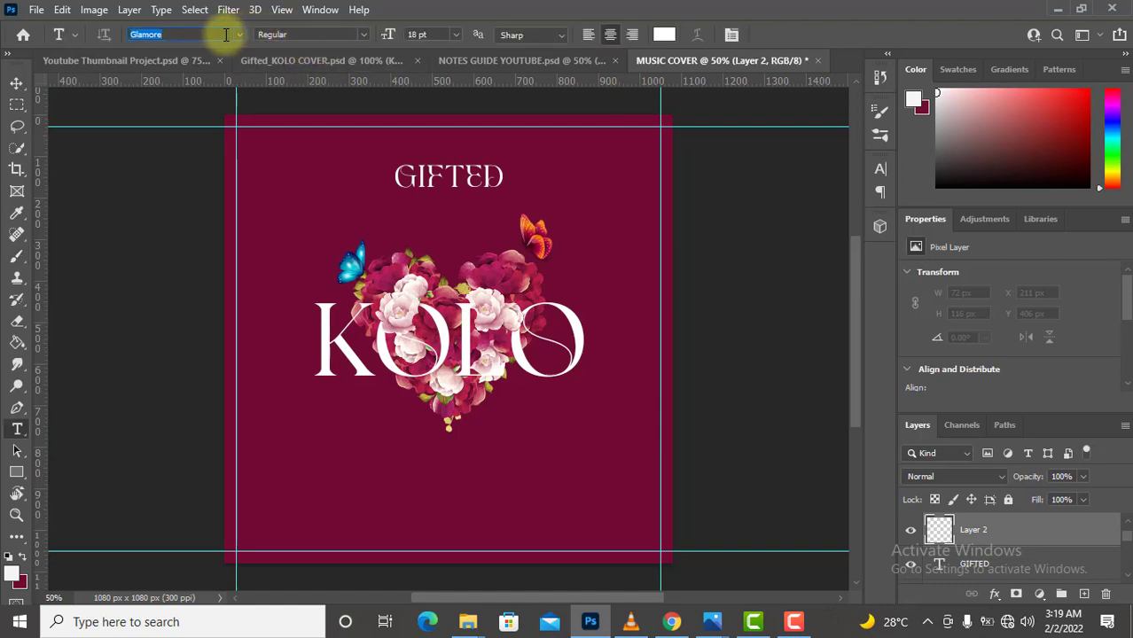
pyautogui.write('gotham')
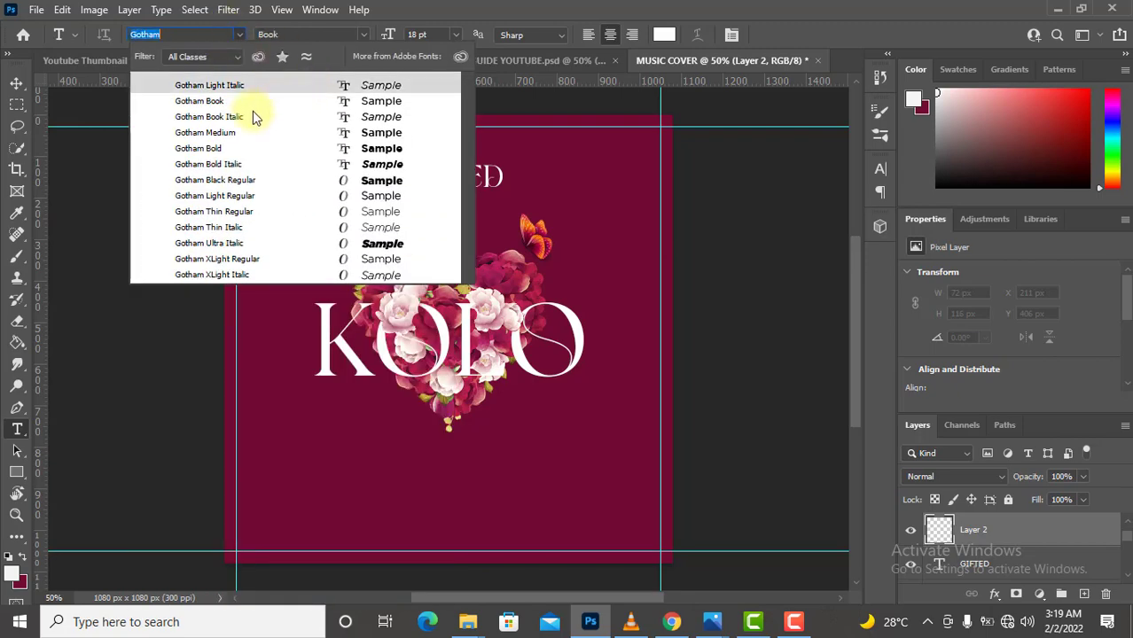
pyautogui.click(238, 102)
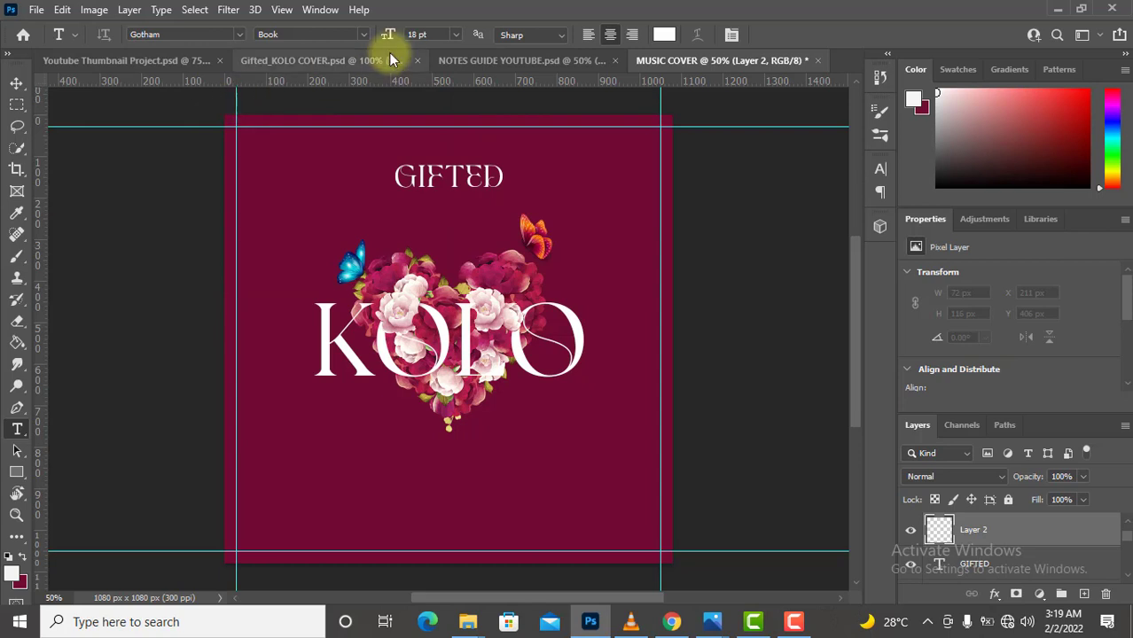
# - Set the font size to 5.5 pt and place a new point text below the heart, toward the cover's left side
pyautogui.click(454, 35)
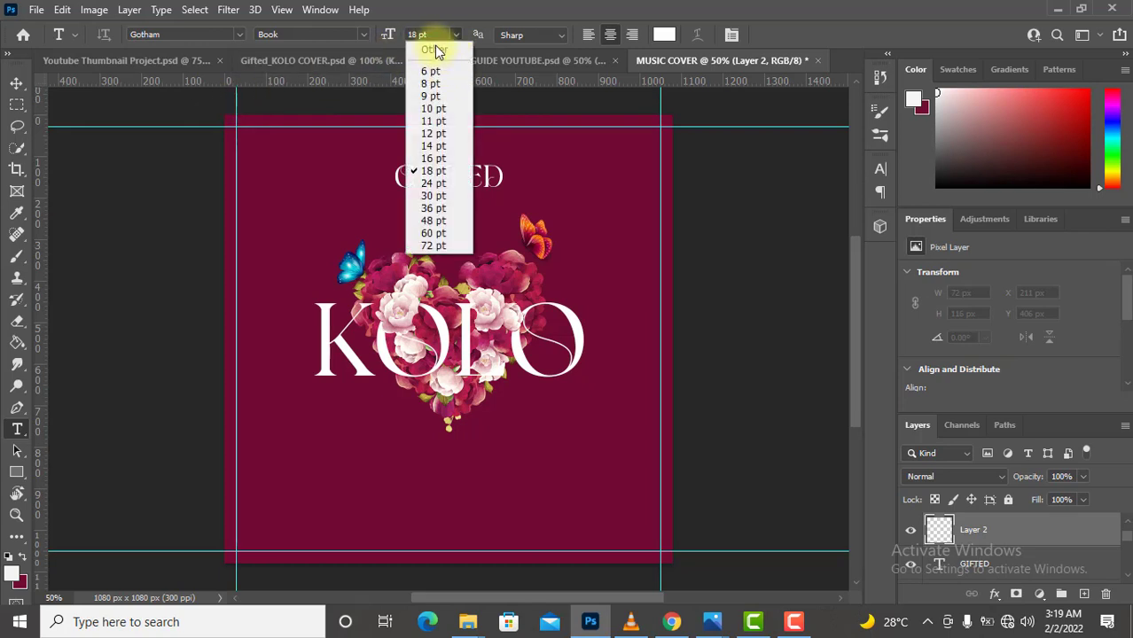
pyautogui.click(434, 34)
pyautogui.click(390, 35)
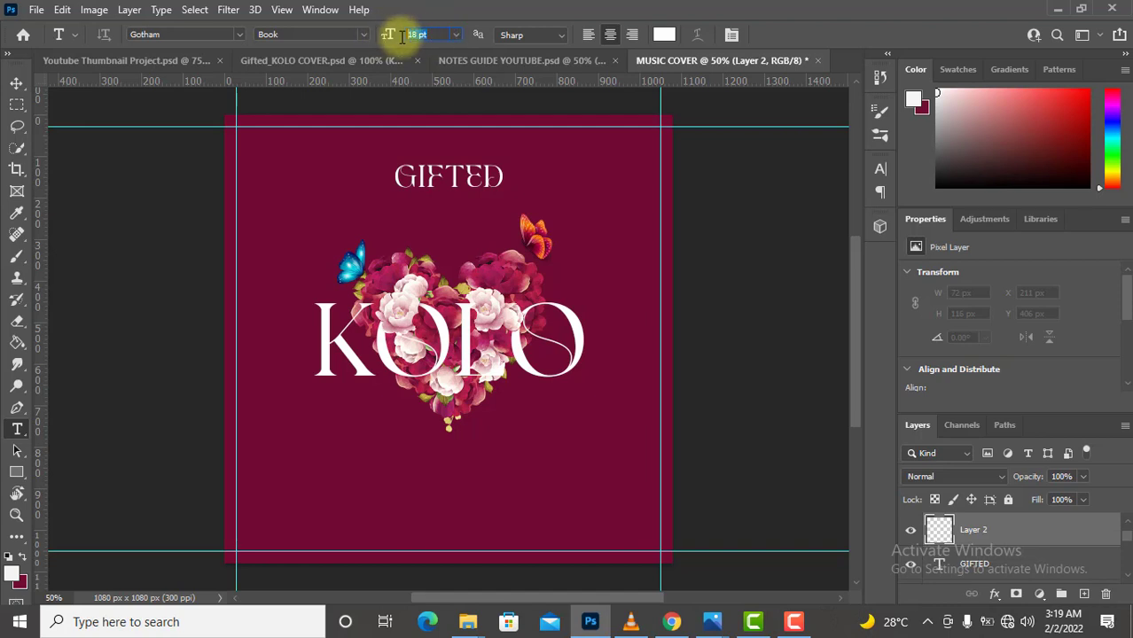
pyautogui.write('5.5')
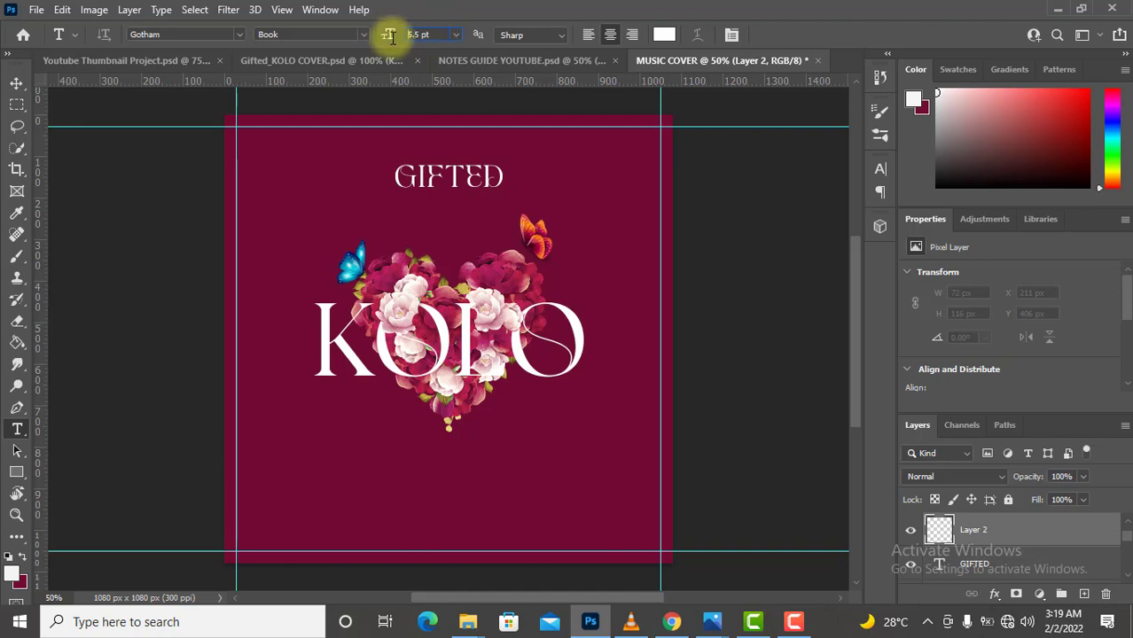
pyautogui.click(368, 474)
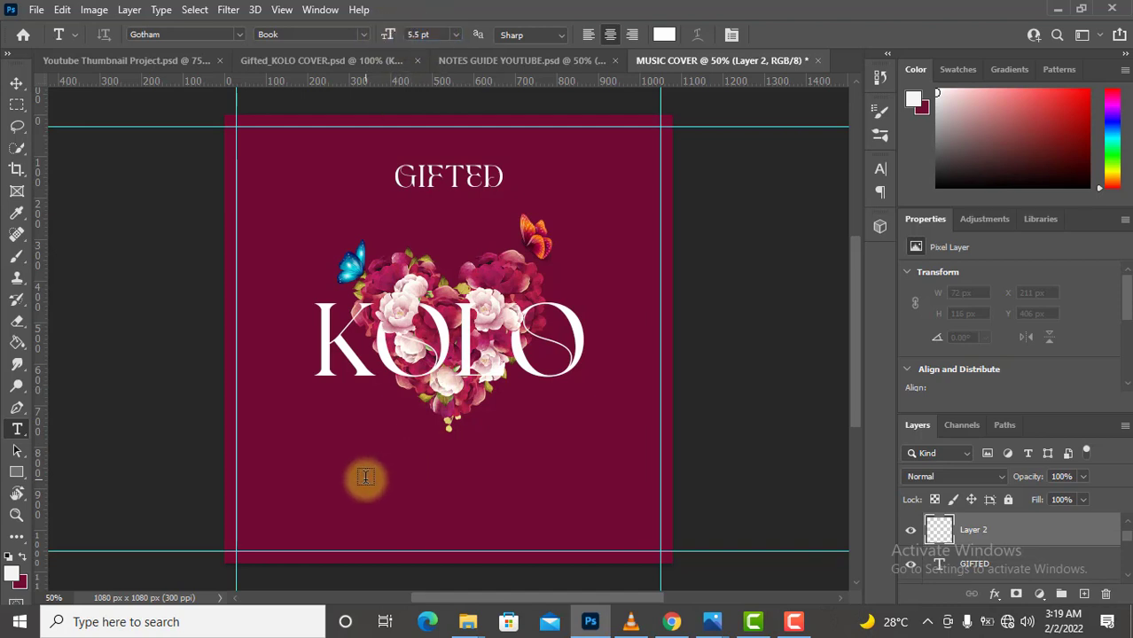
pyautogui.click(322, 68)
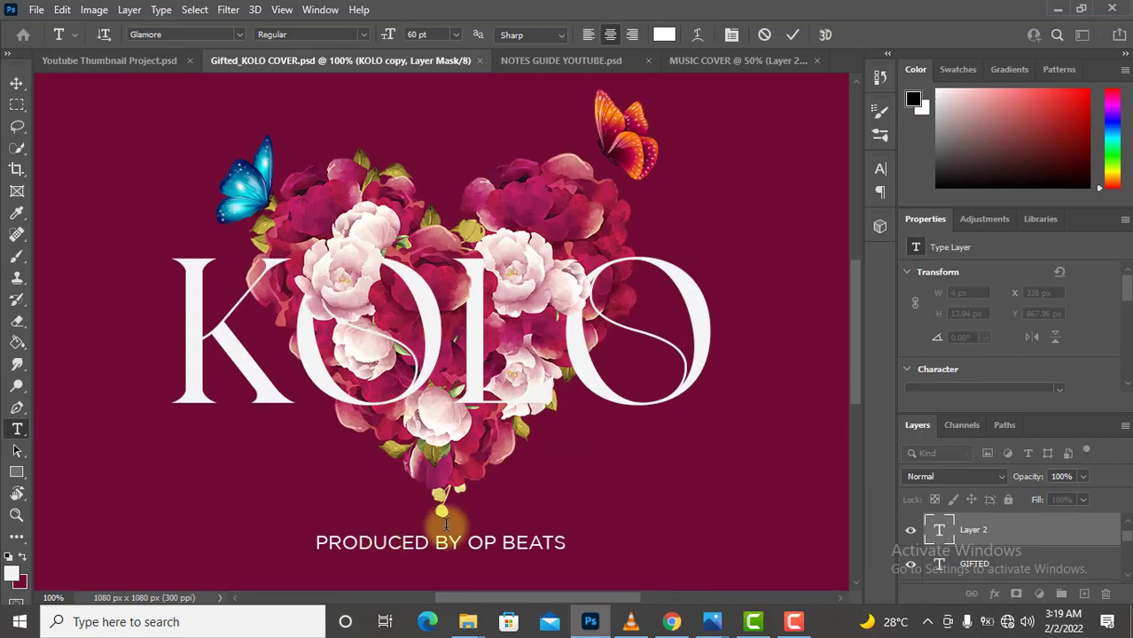
pyautogui.click(717, 62)
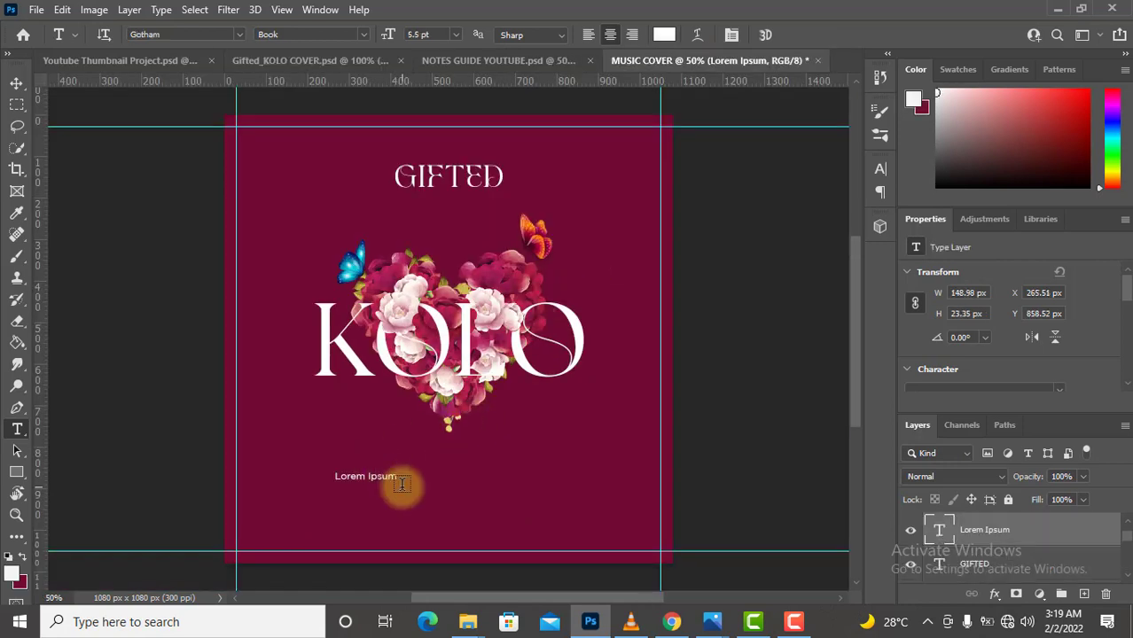
pyautogui.moveTo(393, 477); pyautogui.dragTo(311, 483)
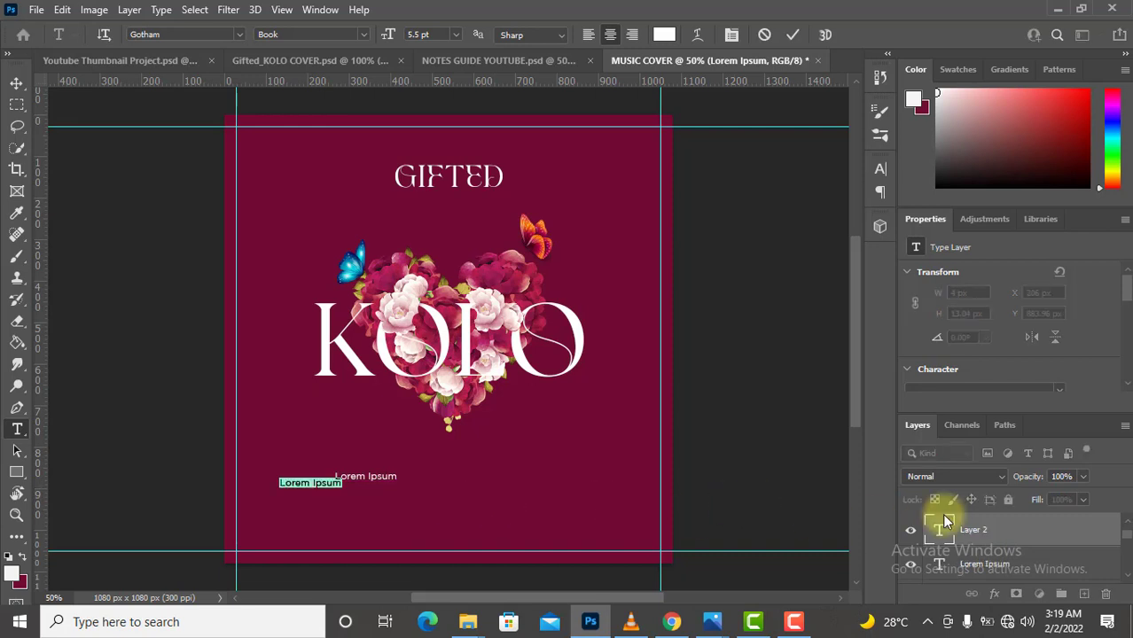
pyautogui.press('Delete')
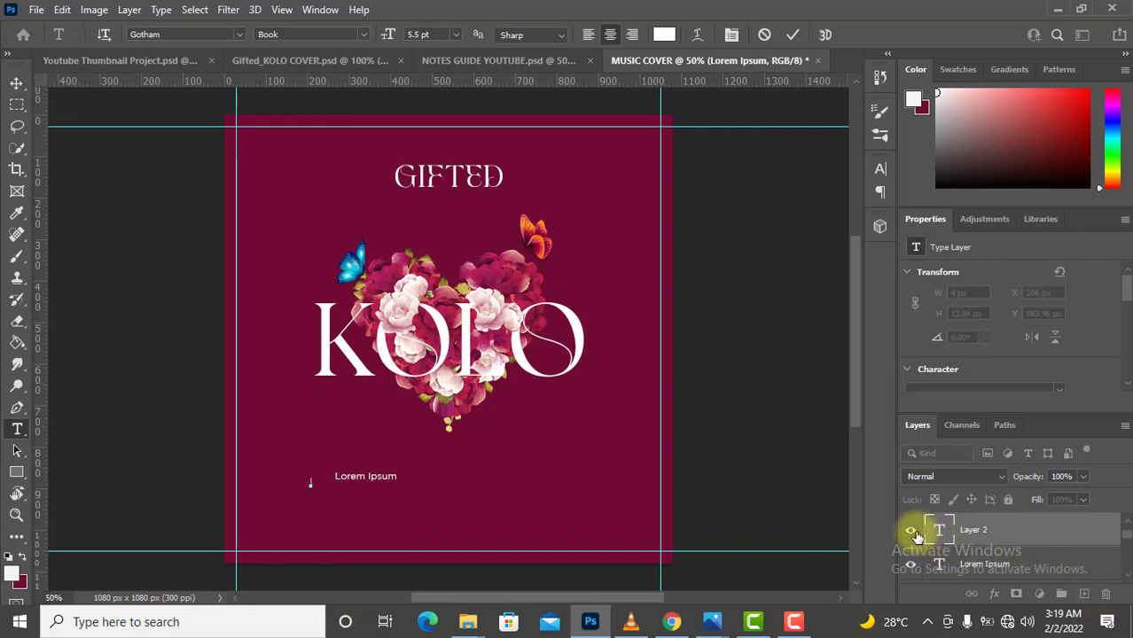
pyautogui.click(766, 37)
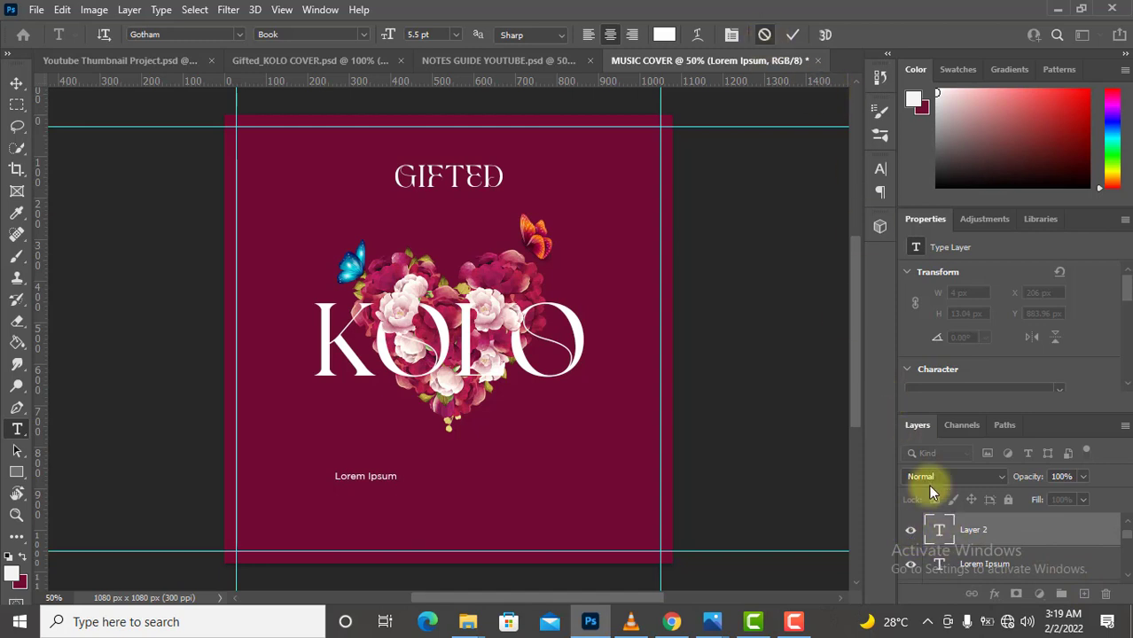
# - Replace the Lorem Ipsum placeholder with PRODUCED BY OP BEATS, following the credit line in Gifted_KOLO COVER.psd
pyautogui.doubleClick(941, 532)
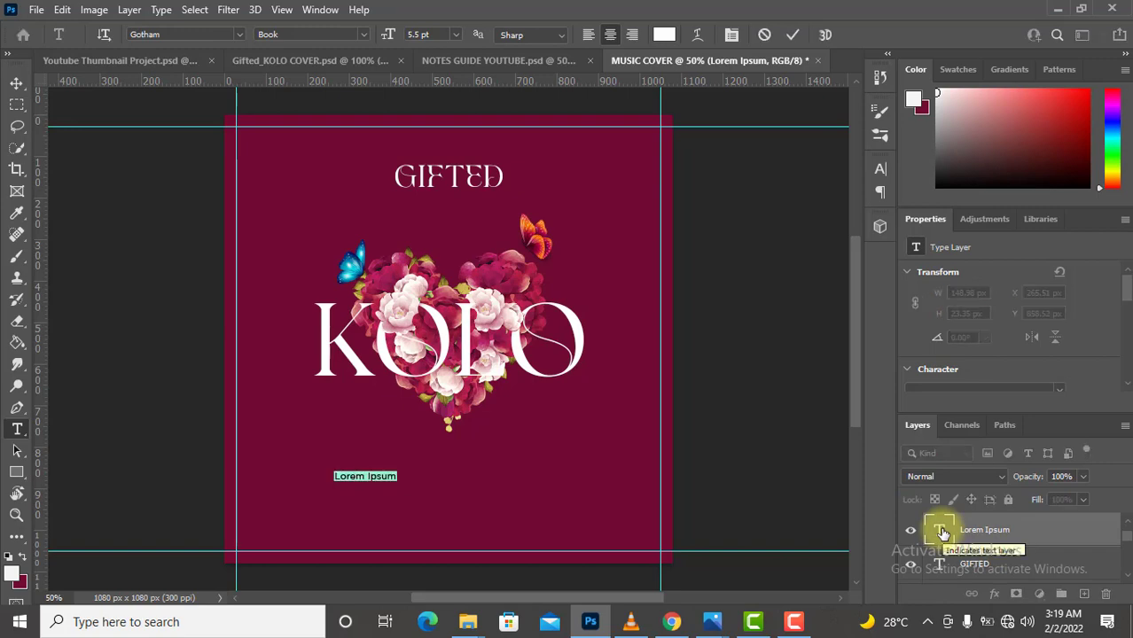
pyautogui.click(336, 59)
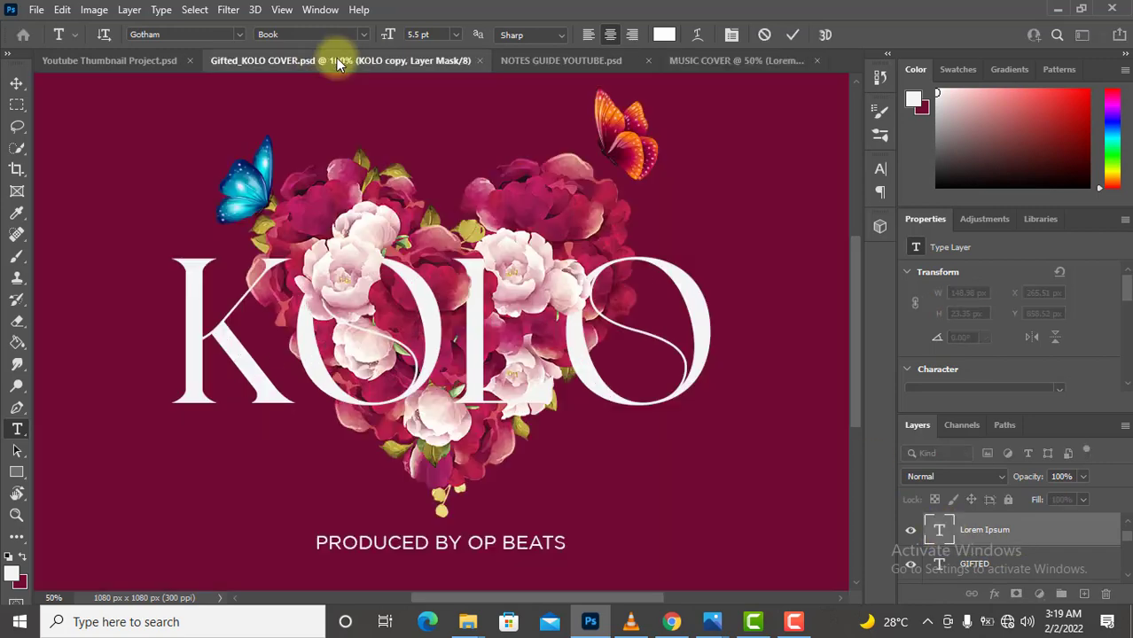
pyautogui.click(754, 61)
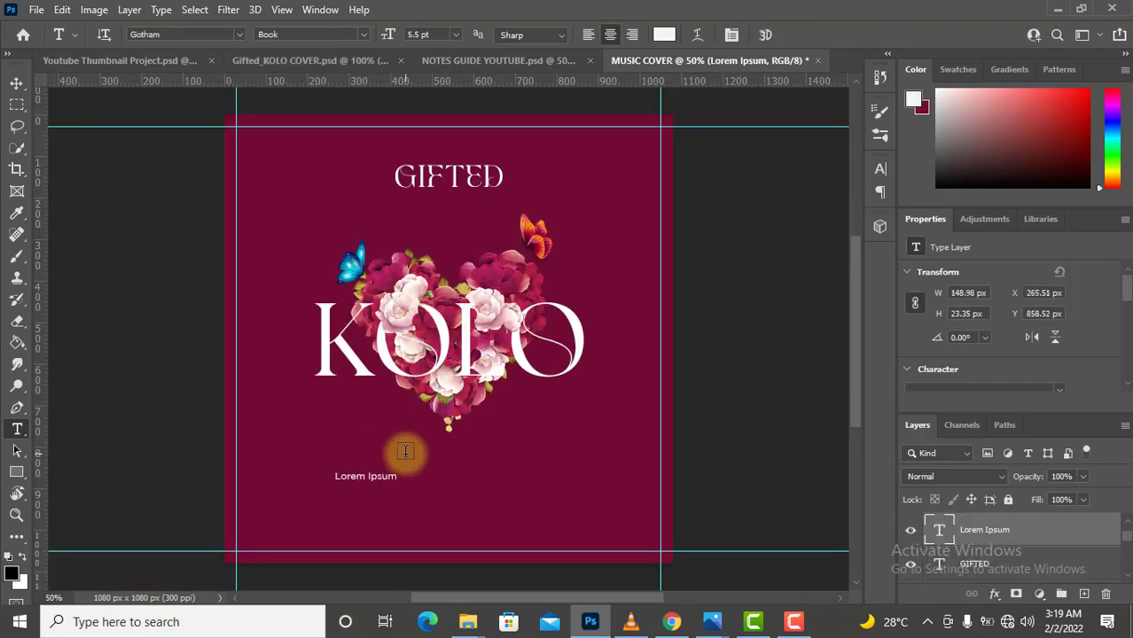
pyautogui.doubleClick(937, 527)
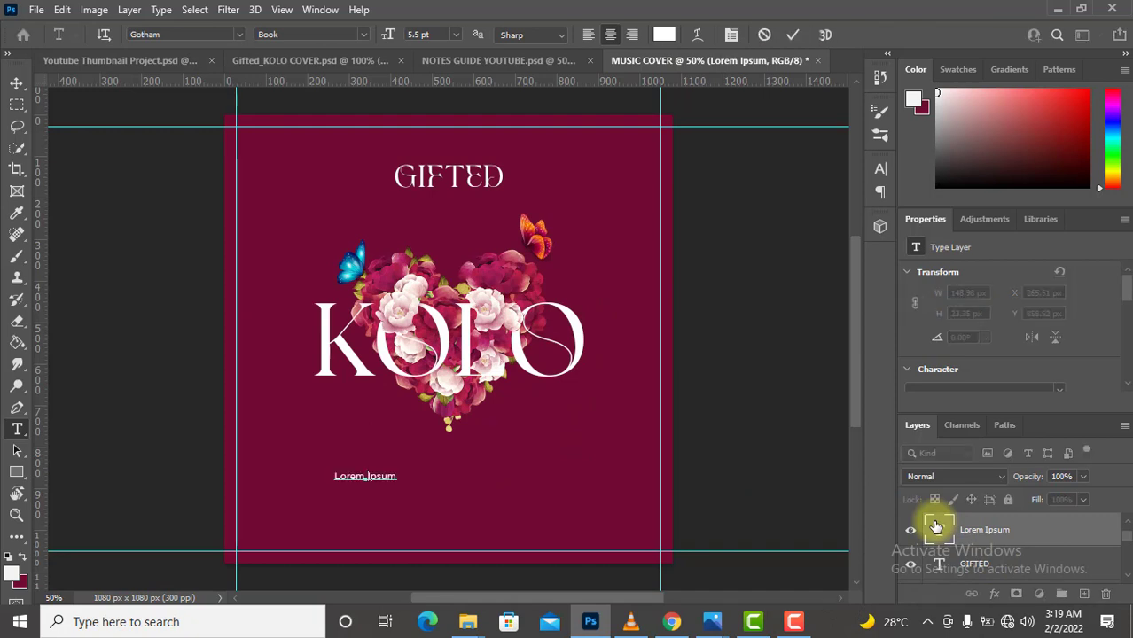
pyautogui.write('PRO')
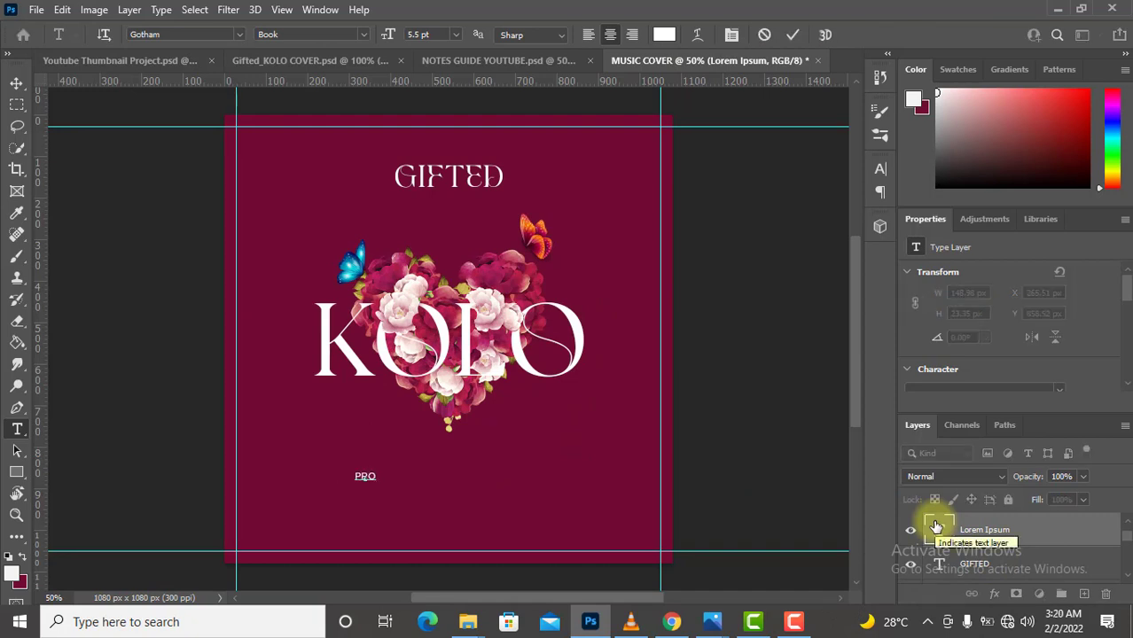
pyautogui.write('DU')
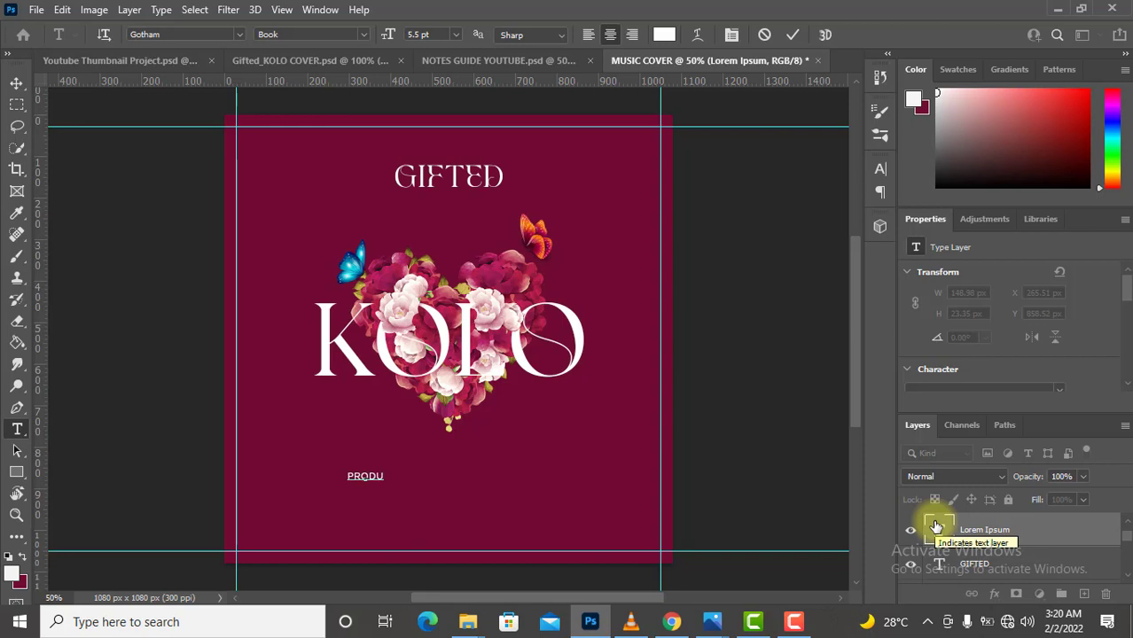
pyautogui.write('CED ')
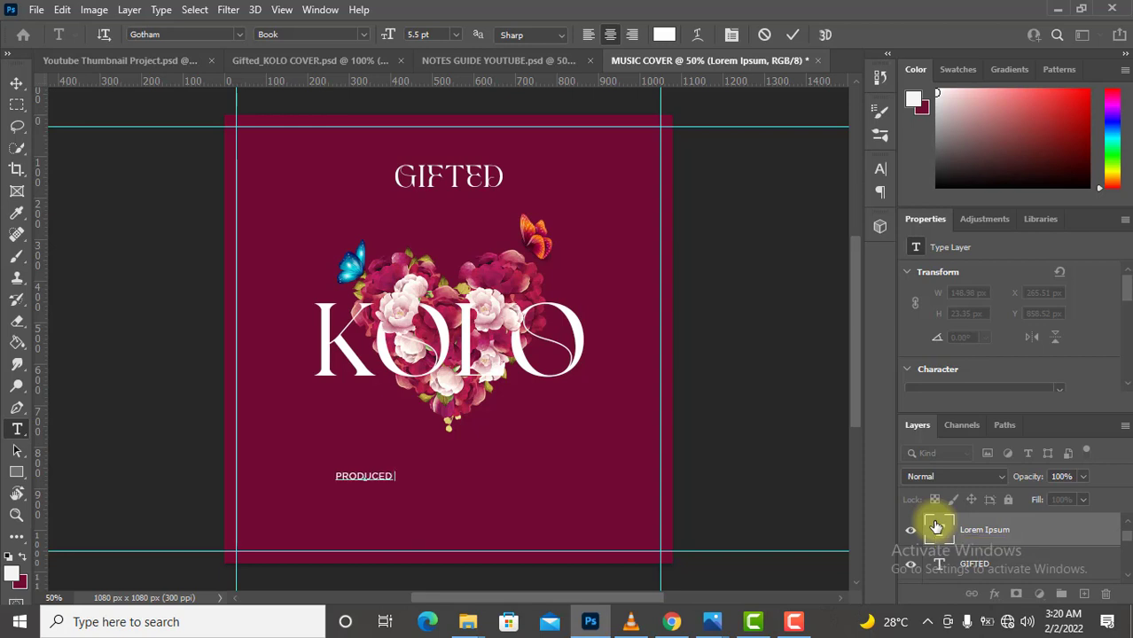
pyautogui.write('BY I')
pyautogui.write('P BEATS')
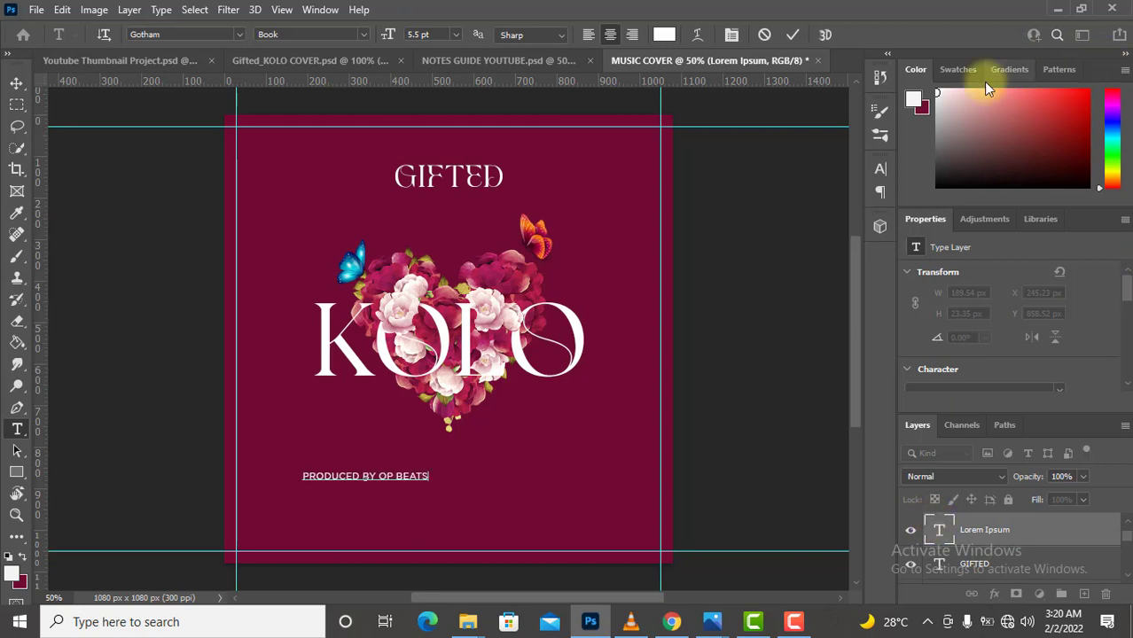
pyautogui.click(794, 35)
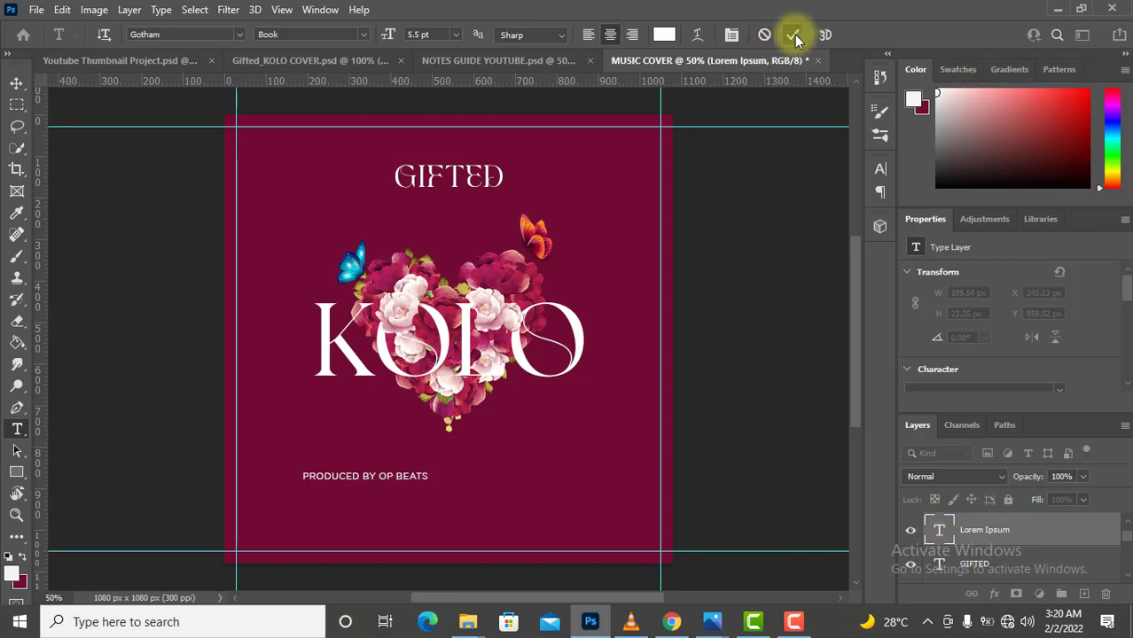
# - Center the PRODUCED BY OP BEATS text horizontally on the canvas and clear the selection
pyautogui.hotkey('ctrl', 'a')
pyautogui.press('v')
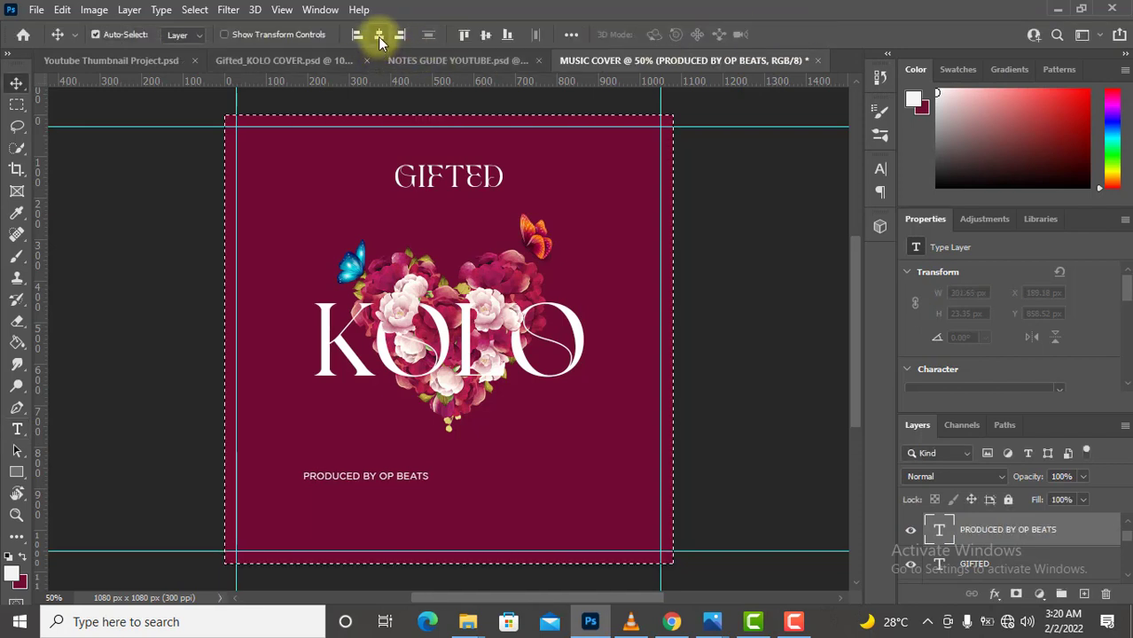
pyautogui.click(379, 36)
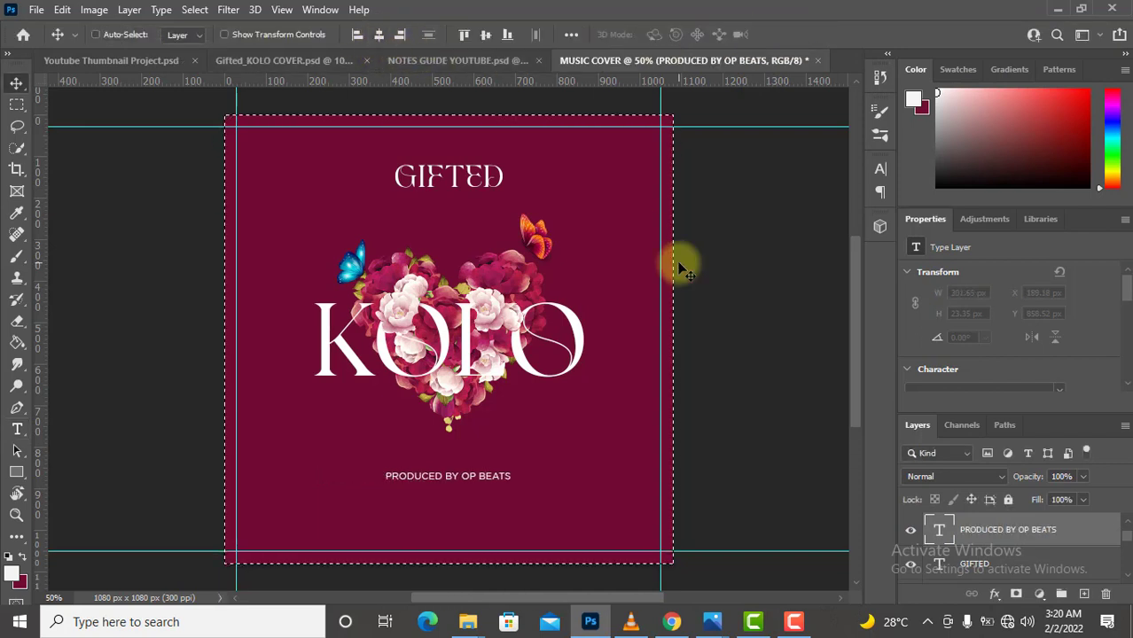
pyautogui.hotkey('ctrl', 'd')
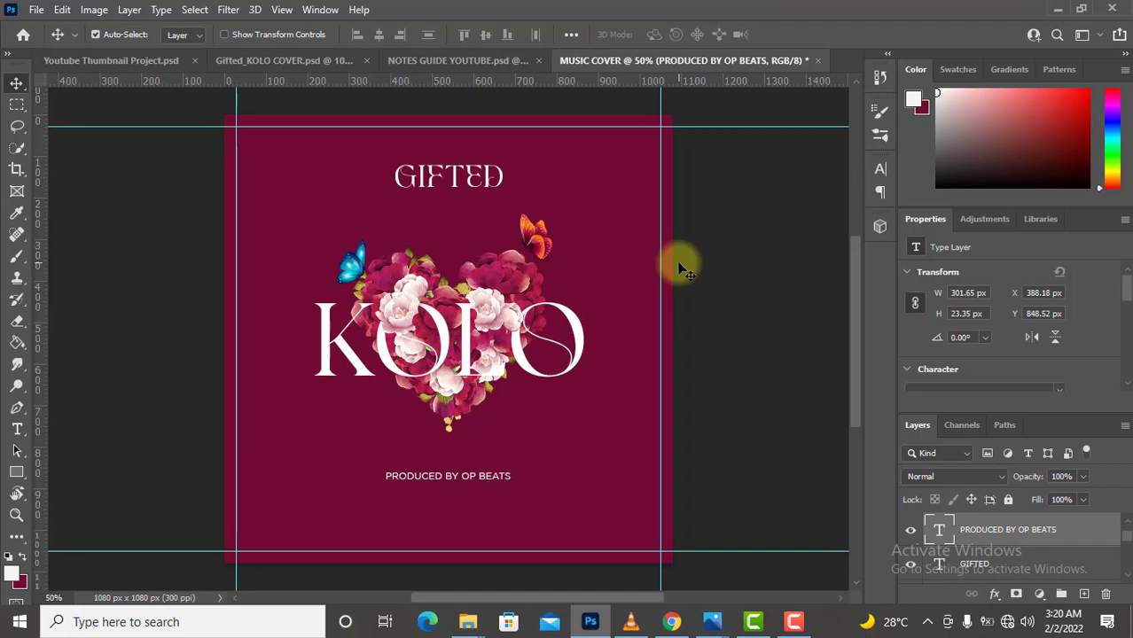
# - Move the PRODUCED BY OP BEATS text up 58 px so it sits just beneath the flower heart
pyautogui.hotkey('shift', 'Up')
pyautogui.hotkey('shift', 'Up')
pyautogui.hotkey('shift', 'Up')
pyautogui.hotkey('shift', 'Up')
pyautogui.hotkey('shift', 'Up')
pyautogui.hotkey('shift', 'Up')
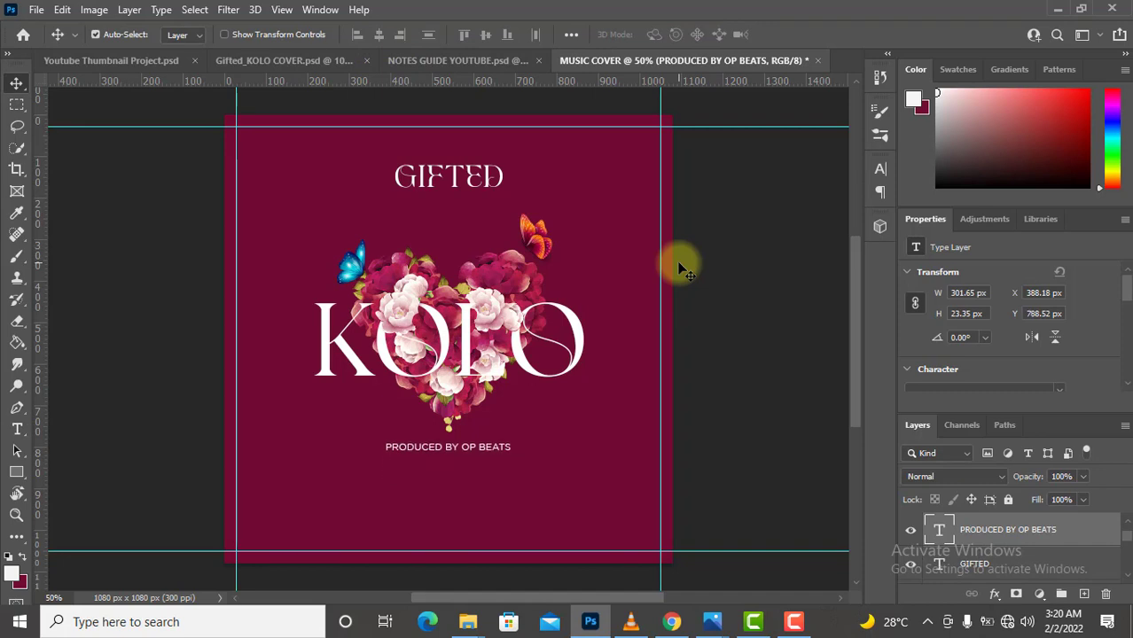
pyautogui.press('Down')
pyautogui.press('Down')
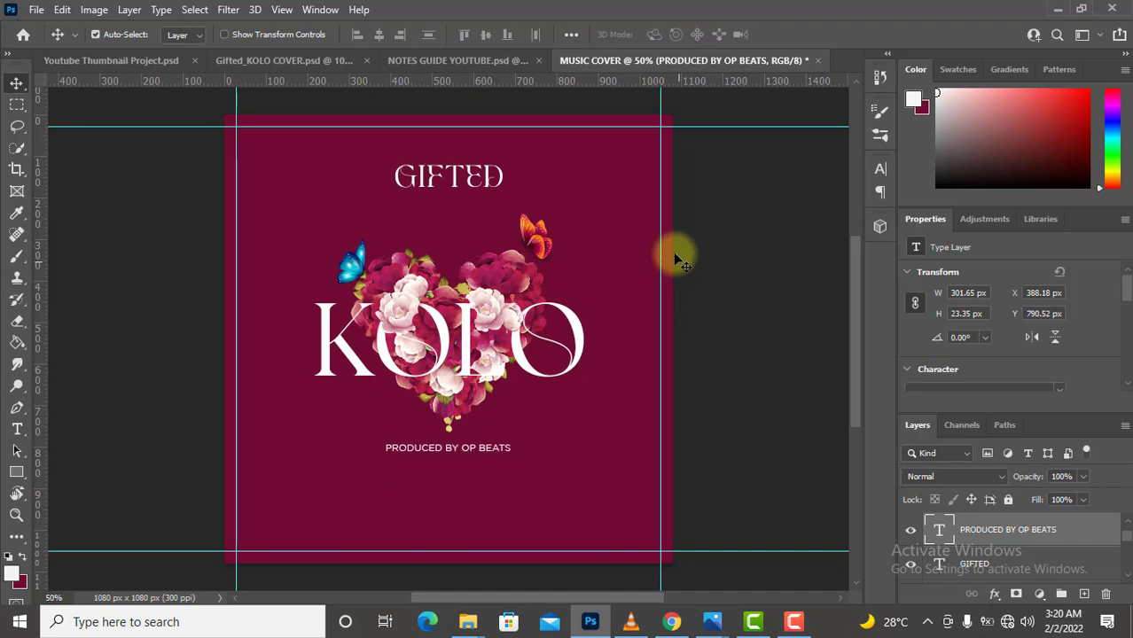
# - Copy the YouTube icon from NOTES GUIDE YOUTUBE.psd into MUSIC COVER and place it against the left margin guide, near the bottom
pyautogui.click(484, 60)
pyautogui.click(266, 527)
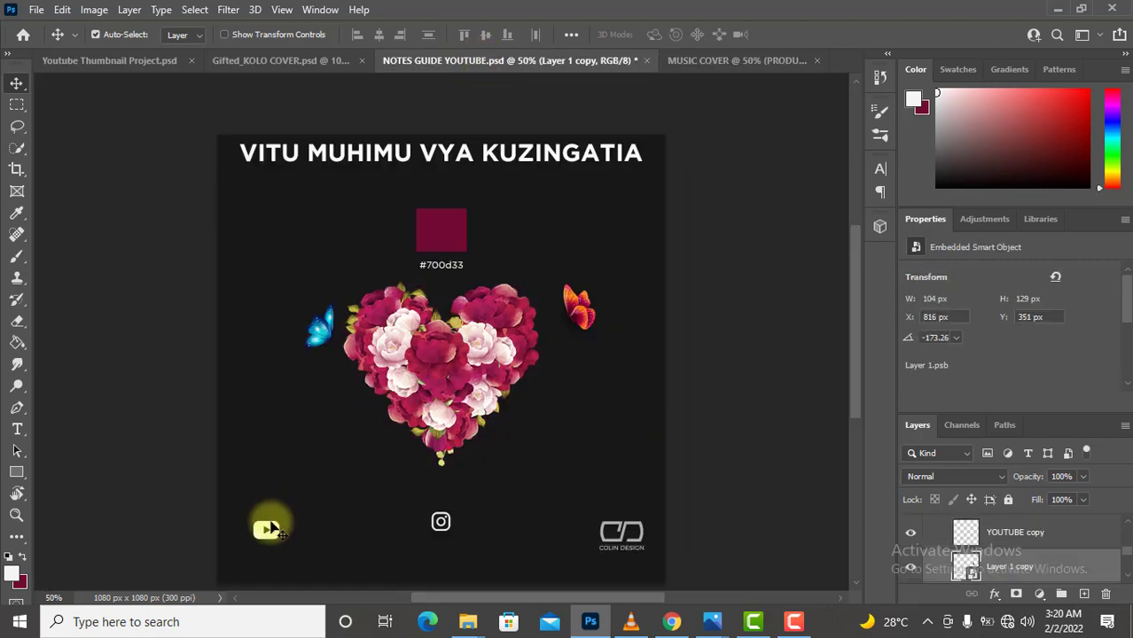
pyautogui.click(271, 530)
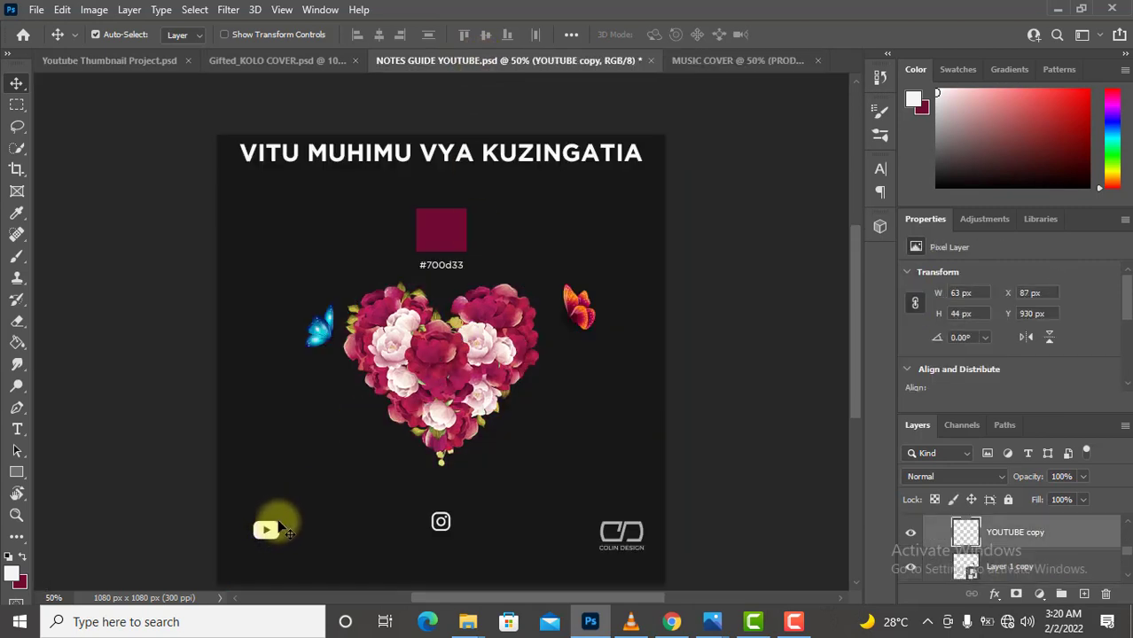
pyautogui.moveTo(984, 533); pyautogui.dragTo(312, 511)
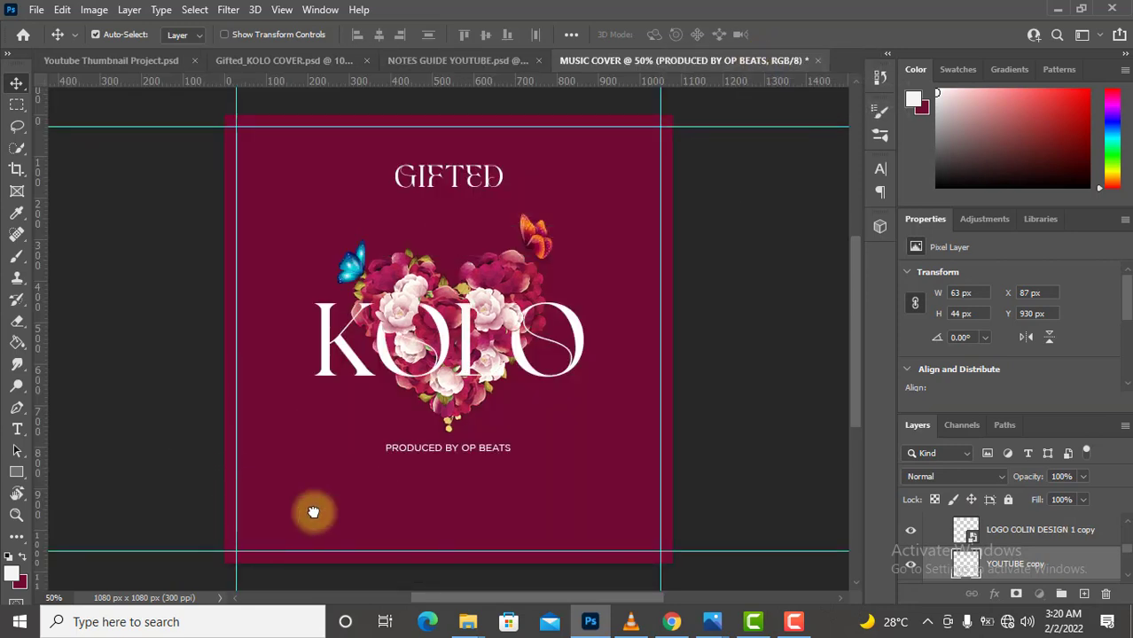
pyautogui.moveTo(325, 505); pyautogui.dragTo(255, 526)
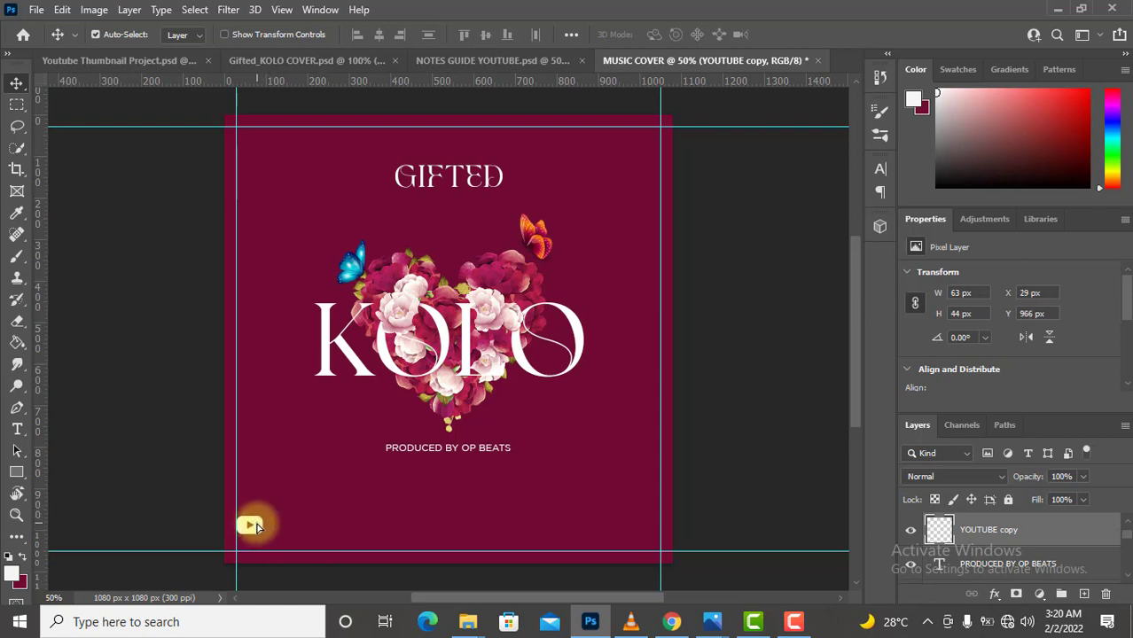
# - Add a horizontal guide beneath the YouTube icon and copy the Instagram icon from NOTES GUIDE YOUTUBE.psd into MUSIC COVER
pyautogui.moveTo(448, 83); pyautogui.dragTo(444, 537)
pyautogui.click(455, 61)
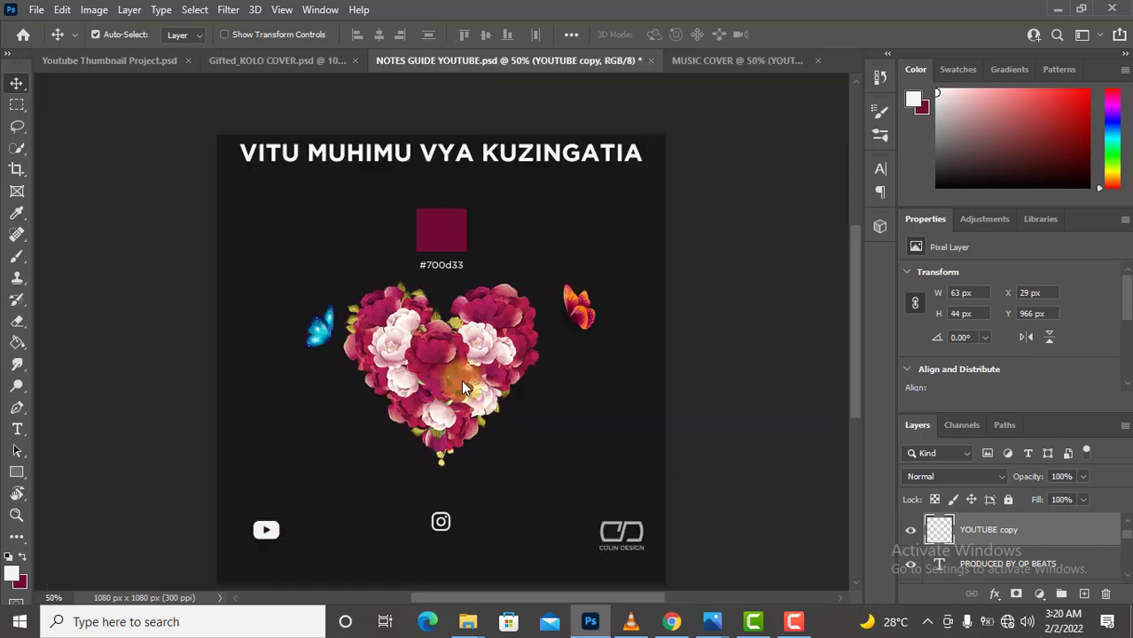
pyautogui.click(443, 521)
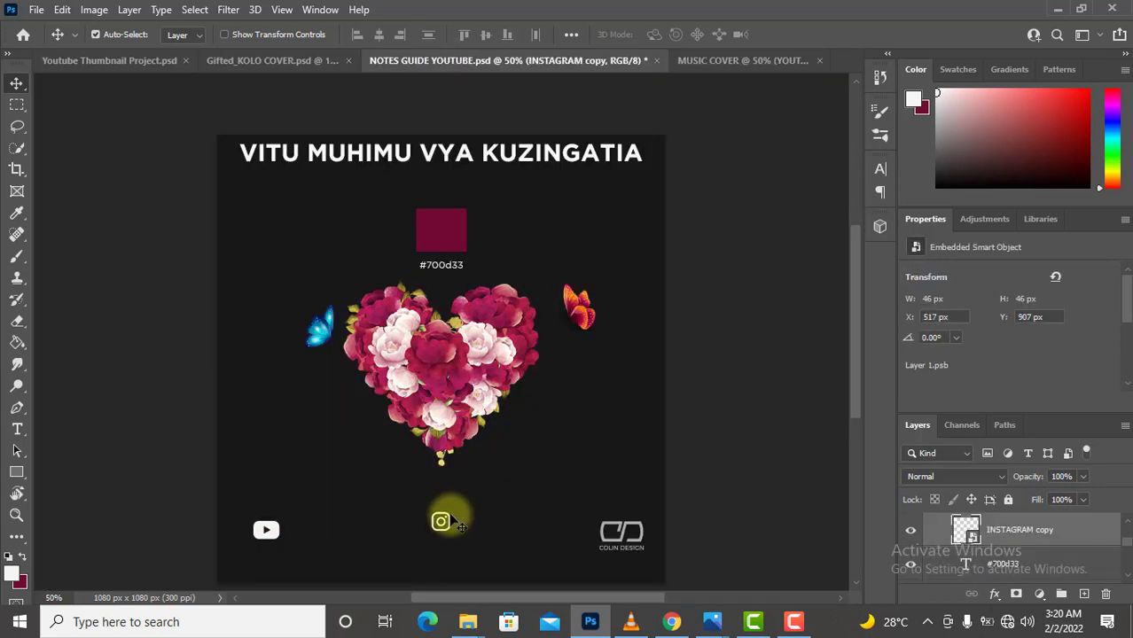
pyautogui.moveTo(1017, 531); pyautogui.dragTo(486, 513)
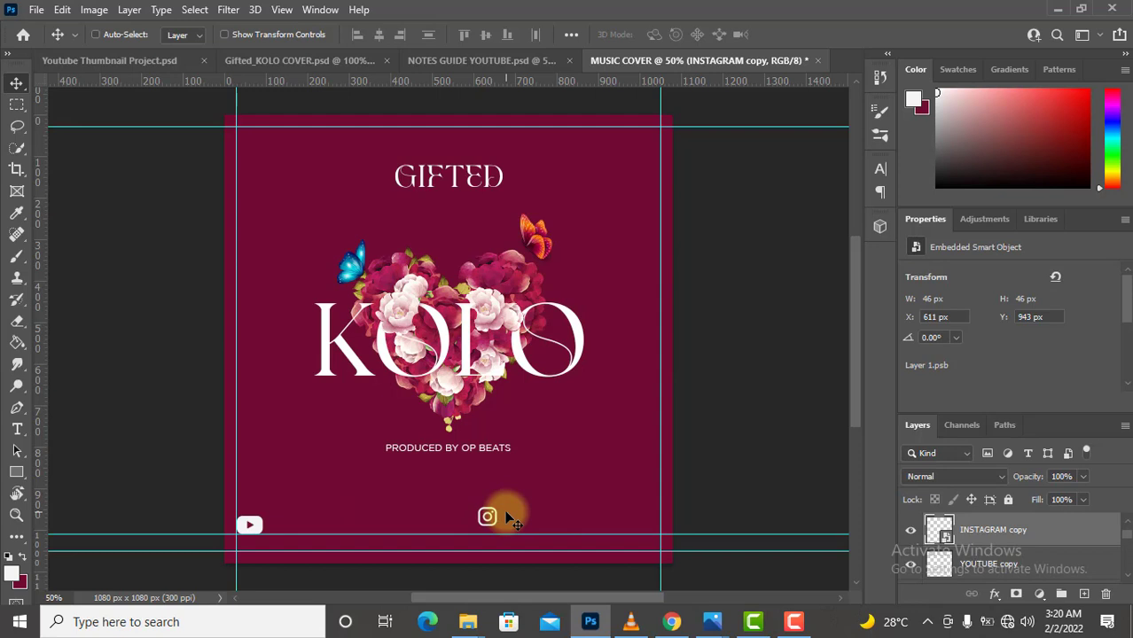
# - Center the Instagram icon horizontally on the canvas, clear the selection and lower the icon 20 px to align with the YouTube icon
pyautogui.hotkey('ctrl', 'a')
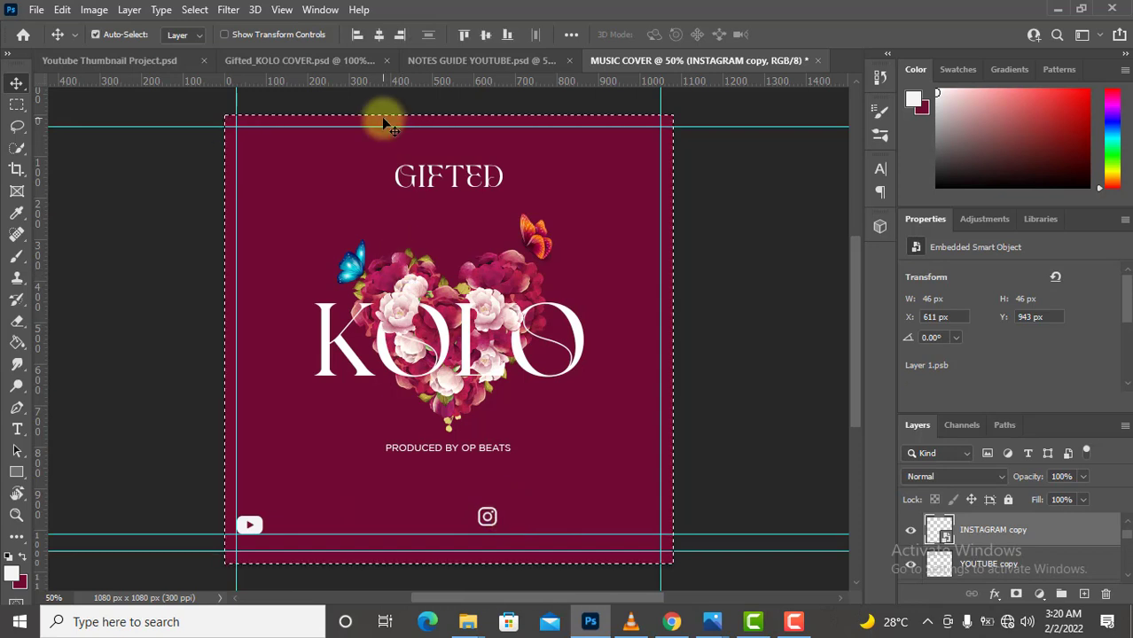
pyautogui.click(378, 34)
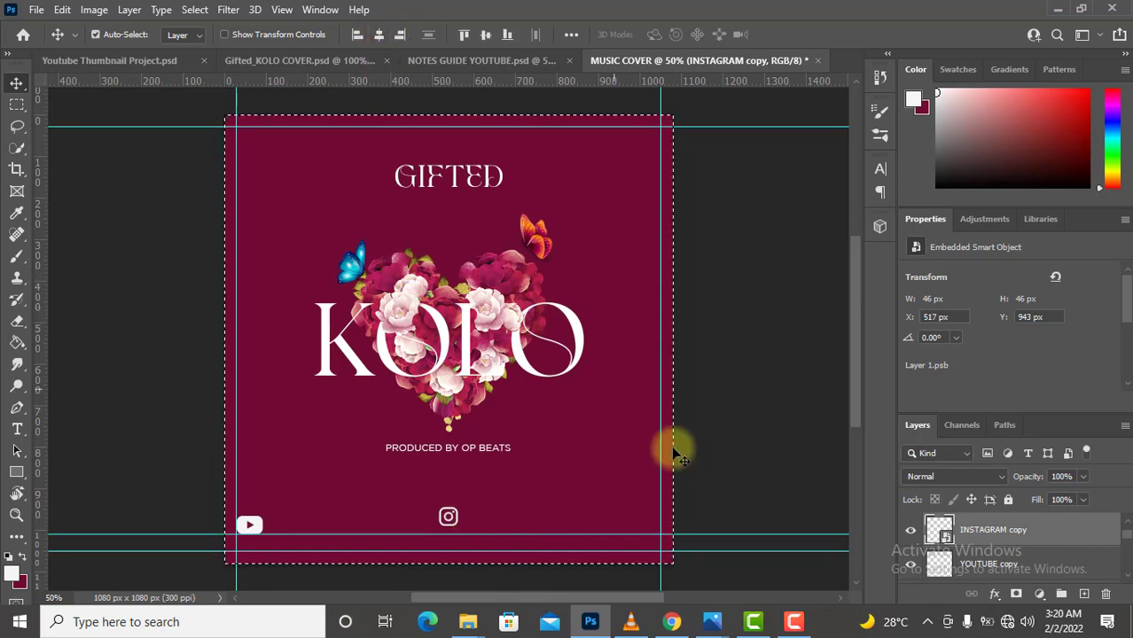
pyautogui.hotkey('ctrl', 'd')
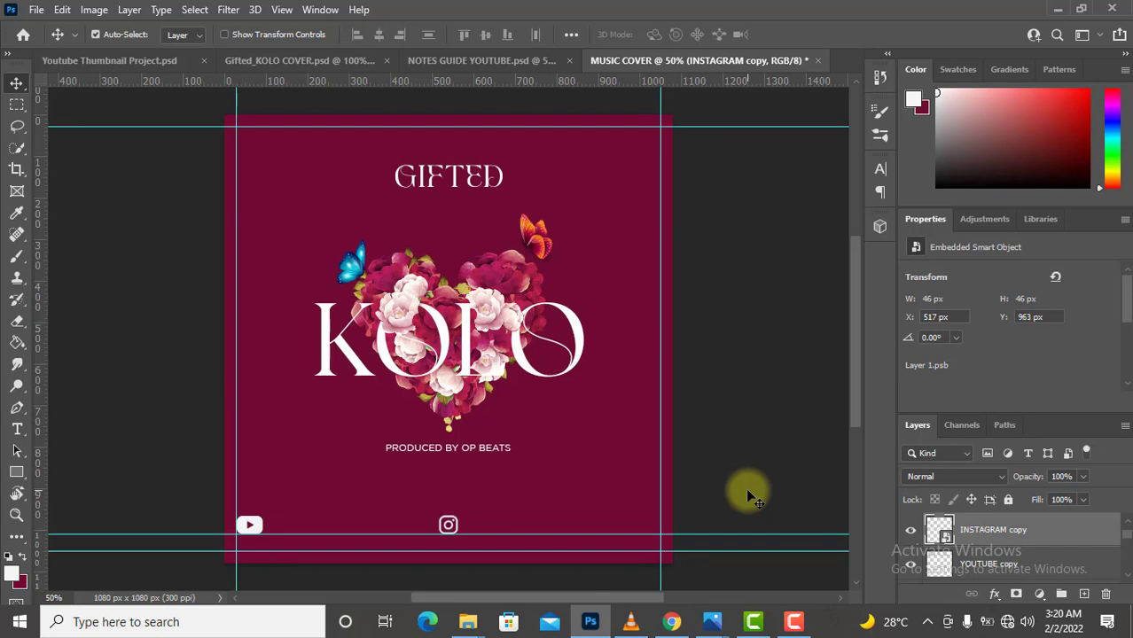
# - Copy the COLIN DESIGN logo from NOTES GUIDE YOUTUBE.psd into the lower-right corner of MUSIC COVER, against the right margin guide
pyautogui.click(500, 56)
pyautogui.click(638, 528)
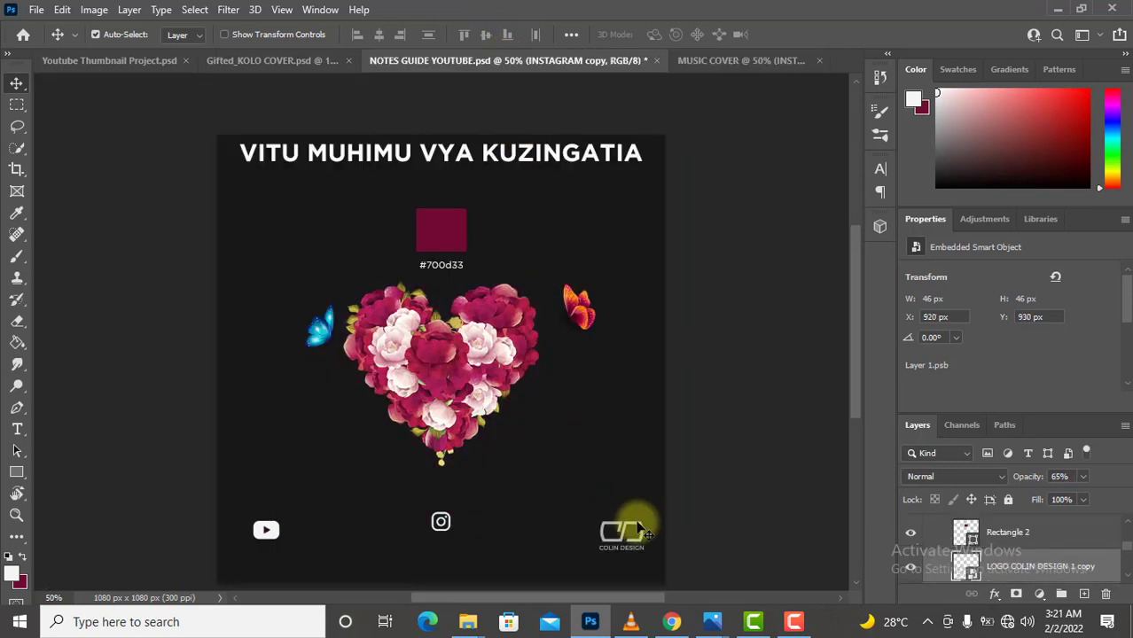
pyautogui.moveTo(973, 564); pyautogui.dragTo(638, 536)
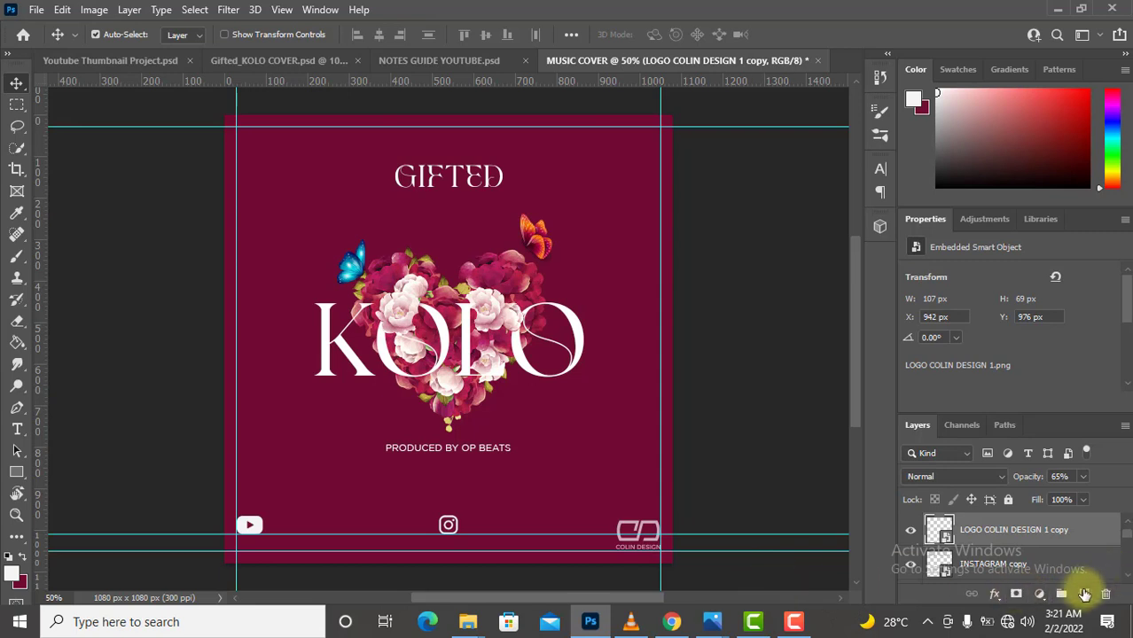
# - Add a new empty layer directly above the PRODUCED BY OP BEATS text layer
pyautogui.scroll(-1, 1128, 576)
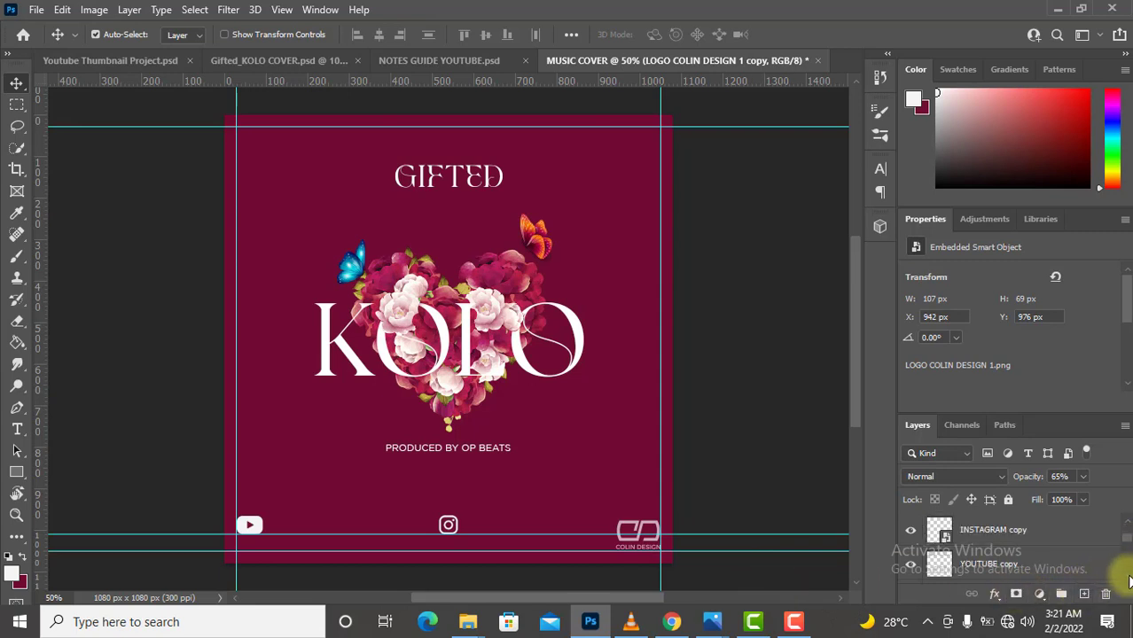
pyautogui.scroll(-1, 1124, 578)
pyautogui.click(1057, 567)
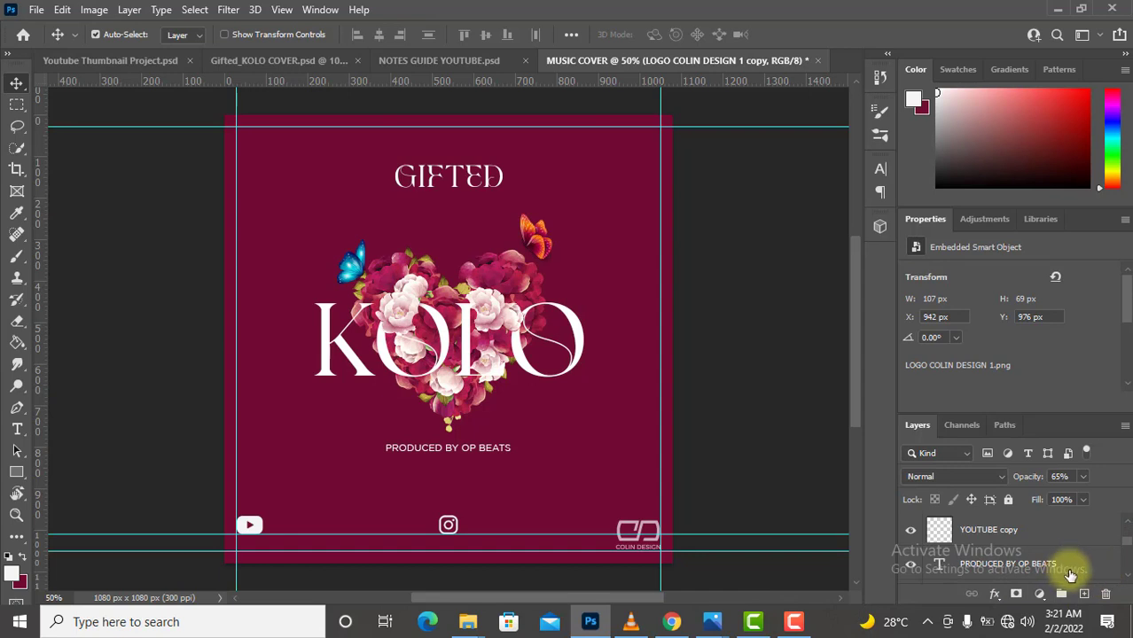
pyautogui.click(1082, 593)
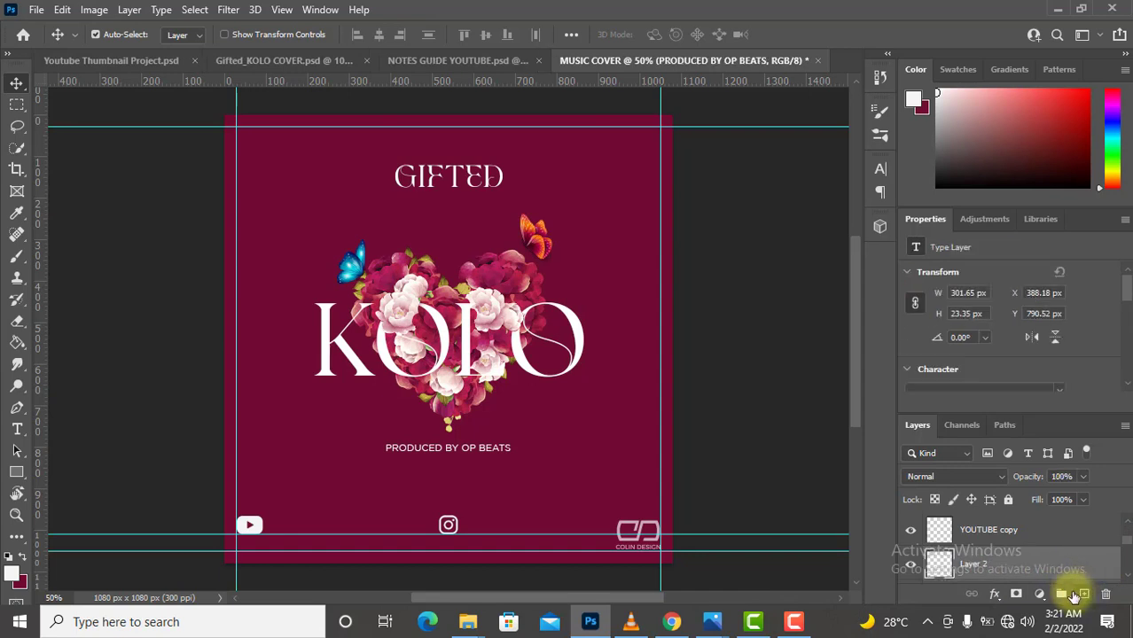
# - Add the text Gifted Tz at 8 pt in Gotham Book and place it at the left margin guide, just beneath the YouTube icon
pyautogui.press('t')
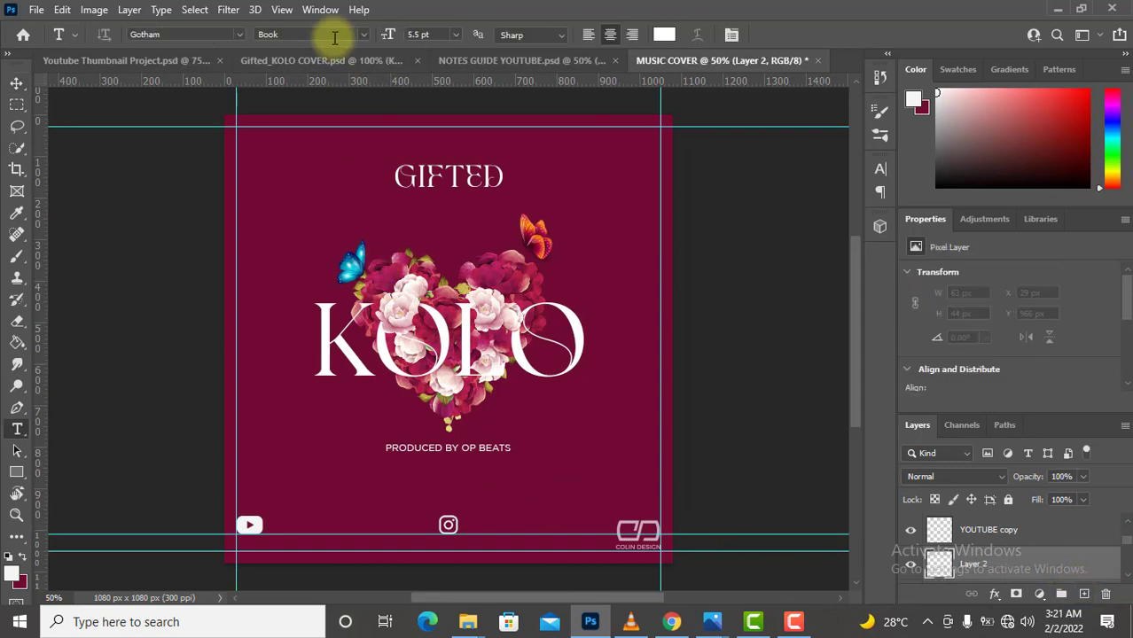
pyautogui.click(435, 36)
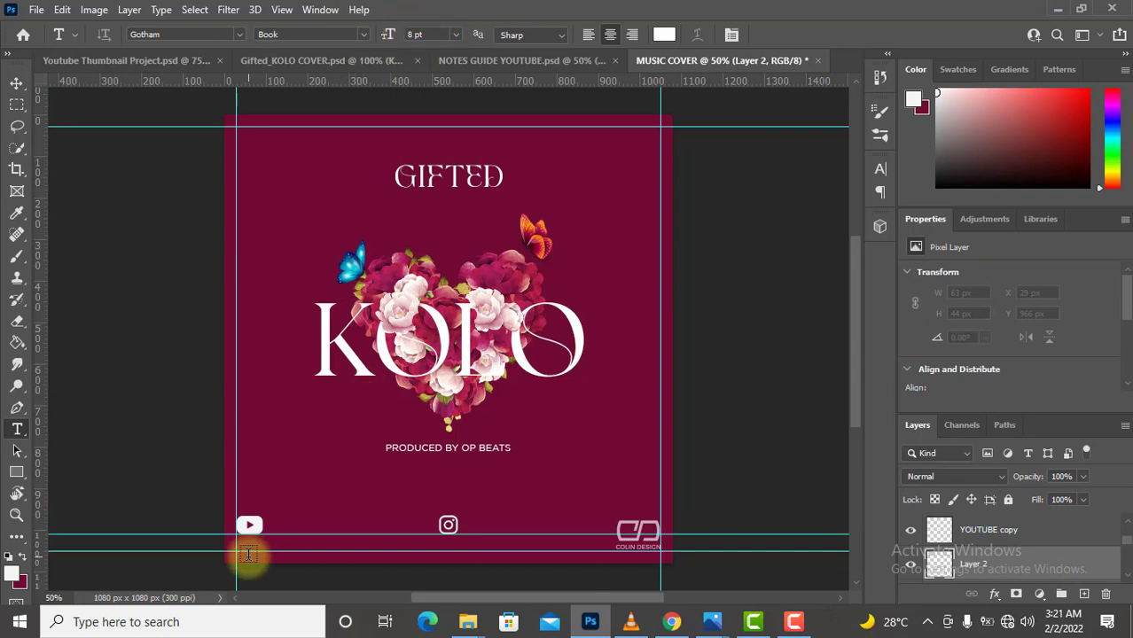
pyautogui.click(281, 483)
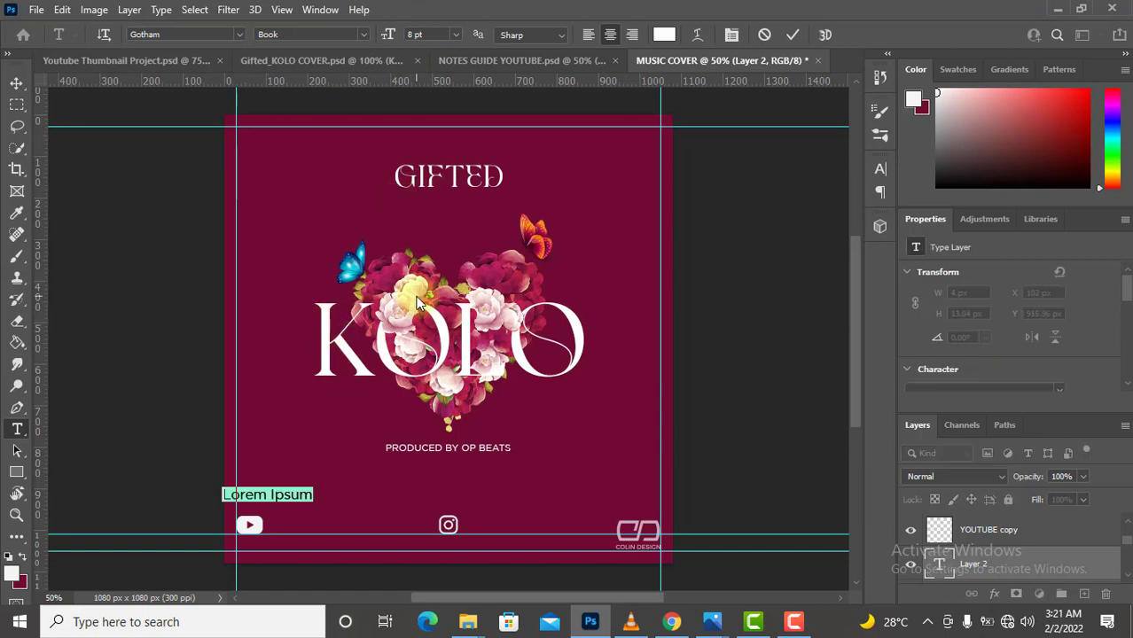
pyautogui.write('Gi')
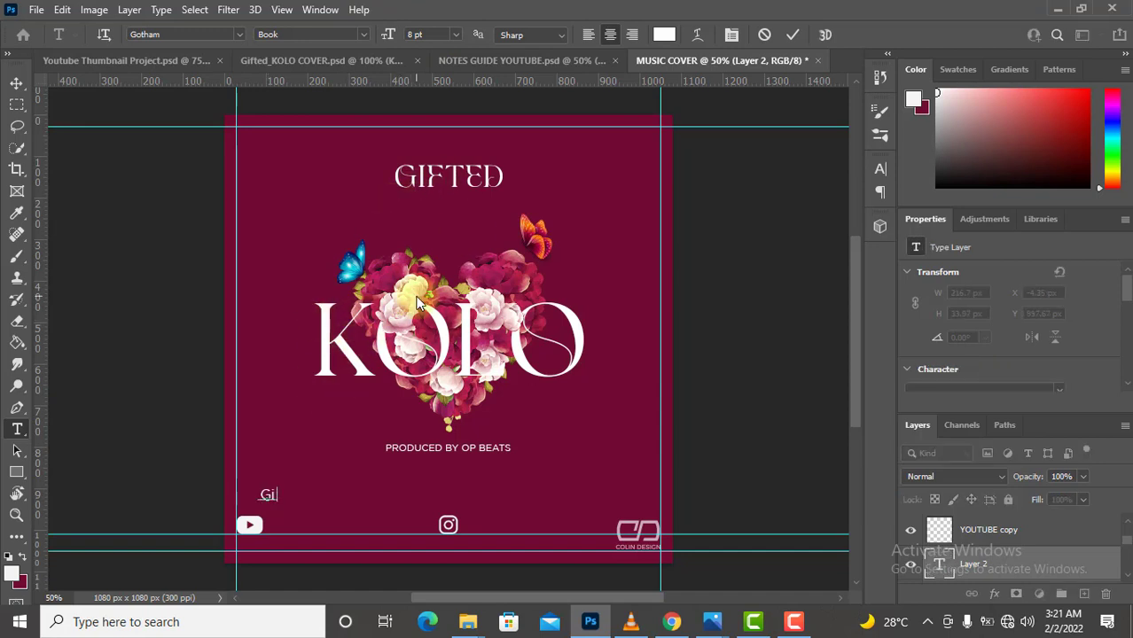
pyautogui.write('fted')
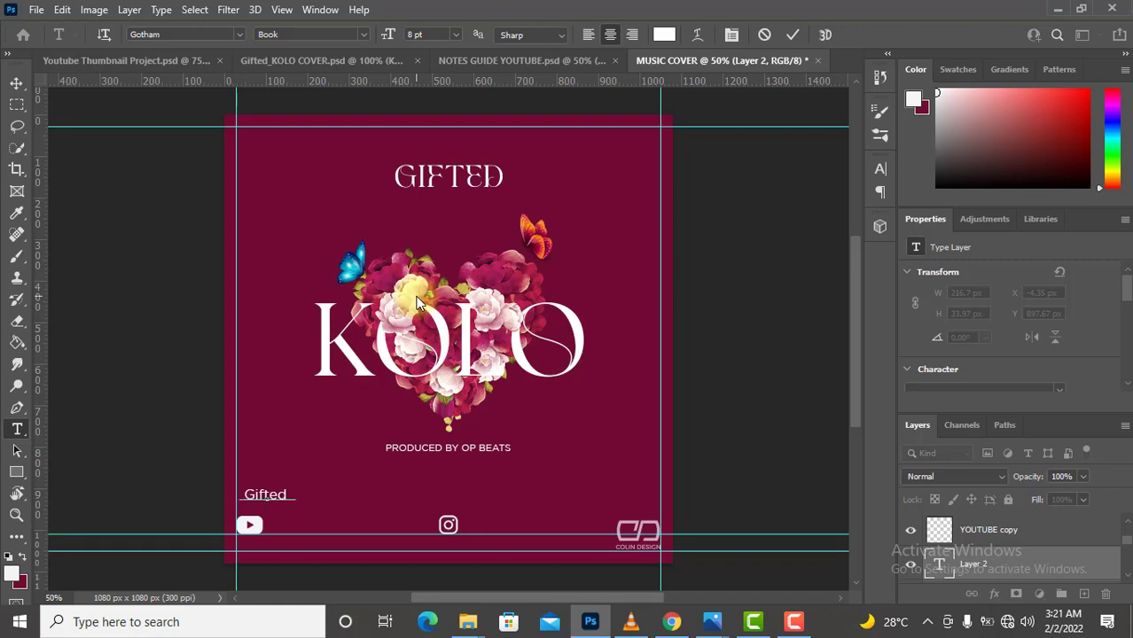
pyautogui.write(' Tz')
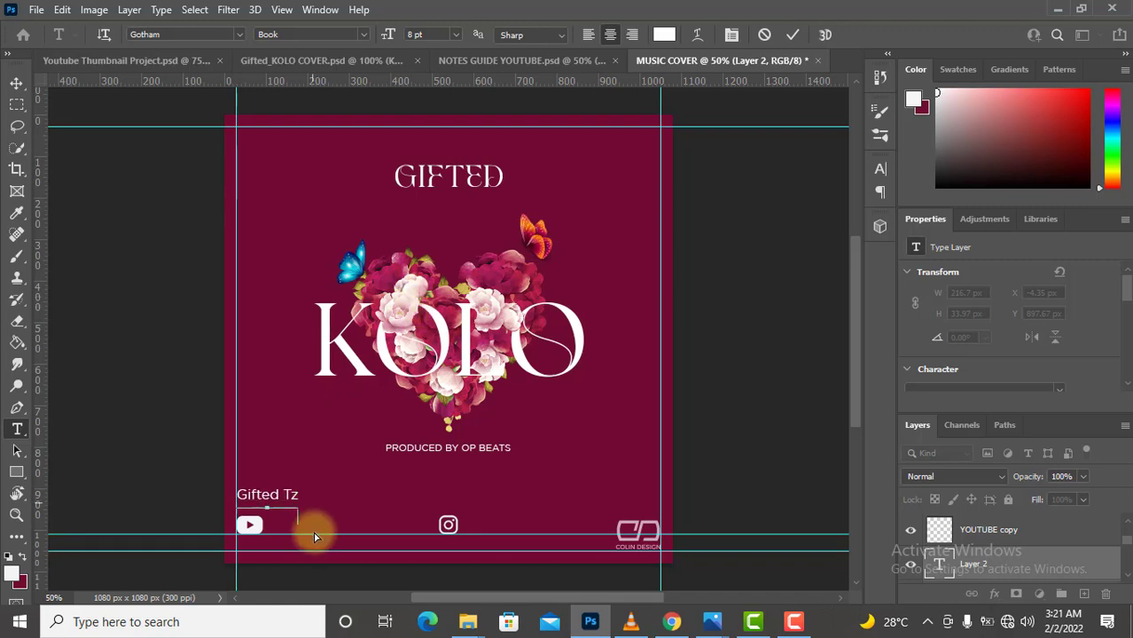
pyautogui.moveTo(313, 532); pyautogui.dragTo(316, 556)
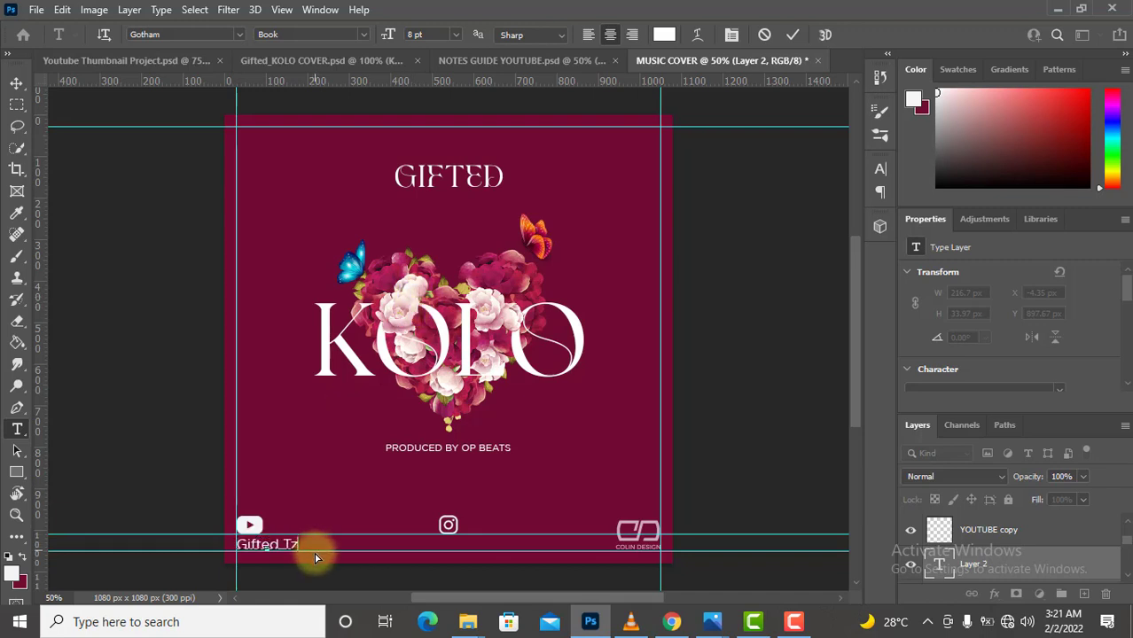
pyautogui.click(793, 37)
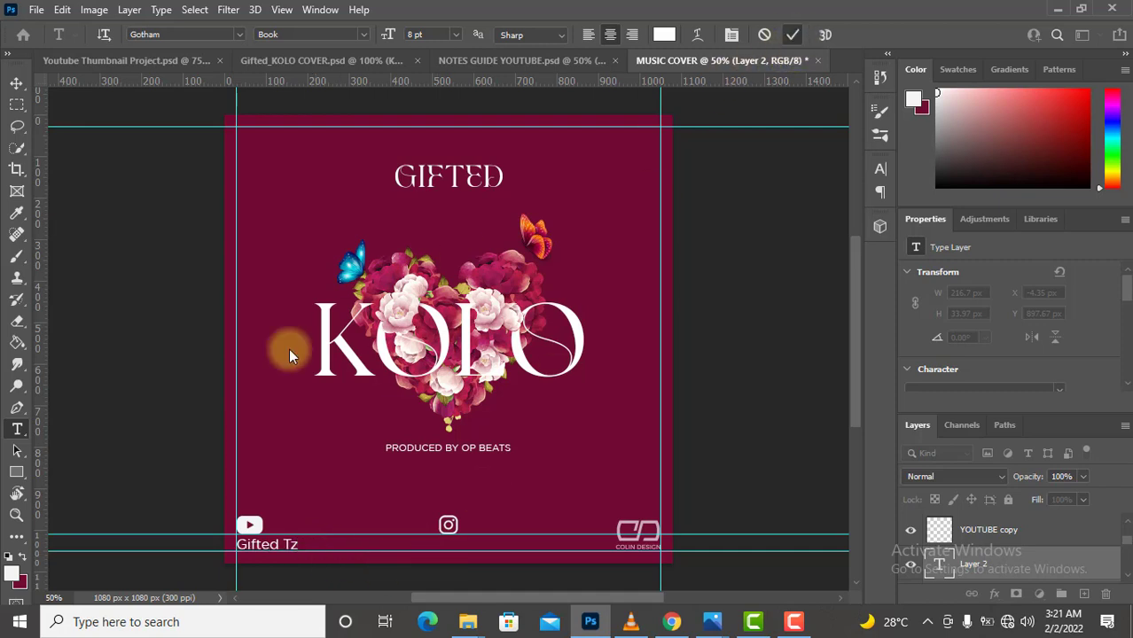
# - Move the YouTube icon right to X 65 px so it is centered above the Gifted Tz text
pyautogui.press('v')
pyautogui.click(255, 529)
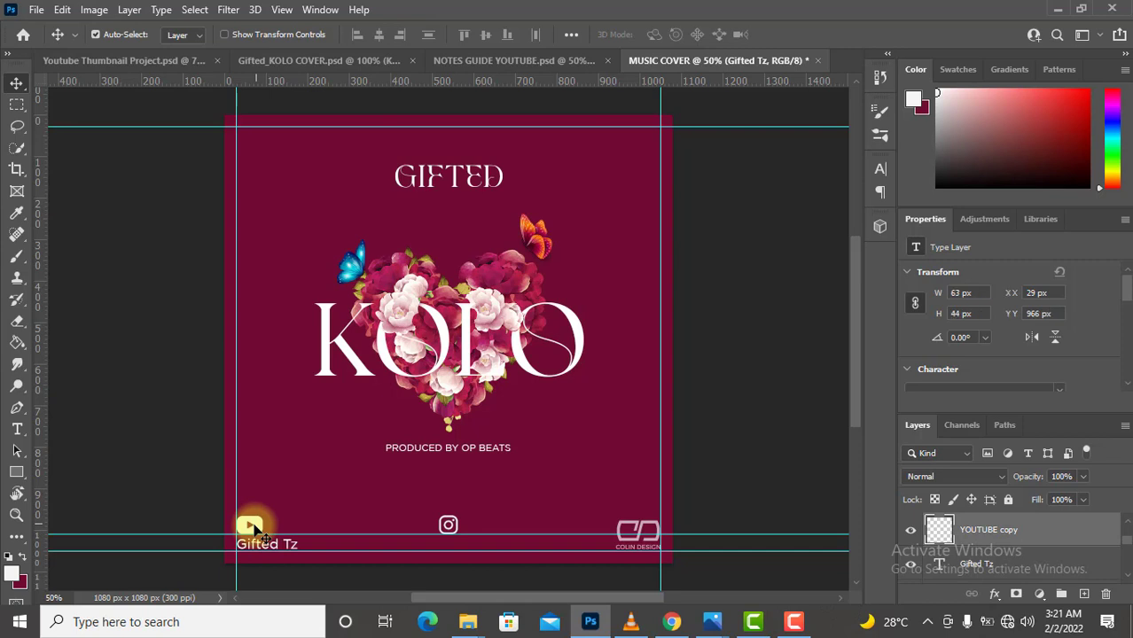
pyautogui.moveTo(254, 529); pyautogui.dragTo(256, 529)
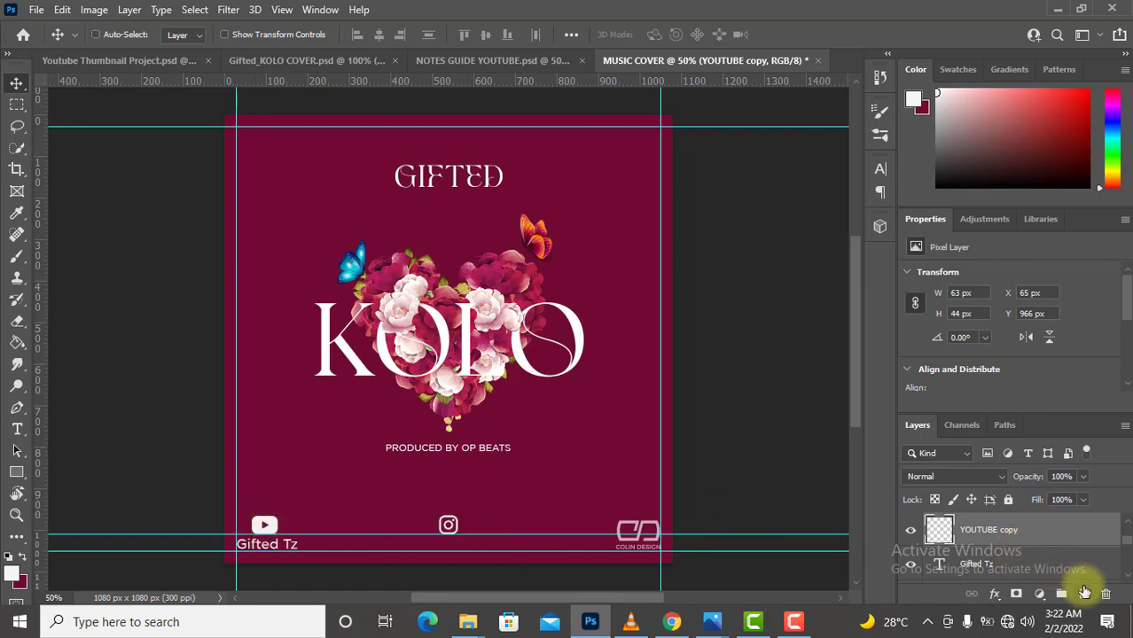
# - Add the 8 pt text yo.gifted on a new layer, between the producer credit and the row of icons
pyautogui.click(1084, 593)
pyautogui.press('t')
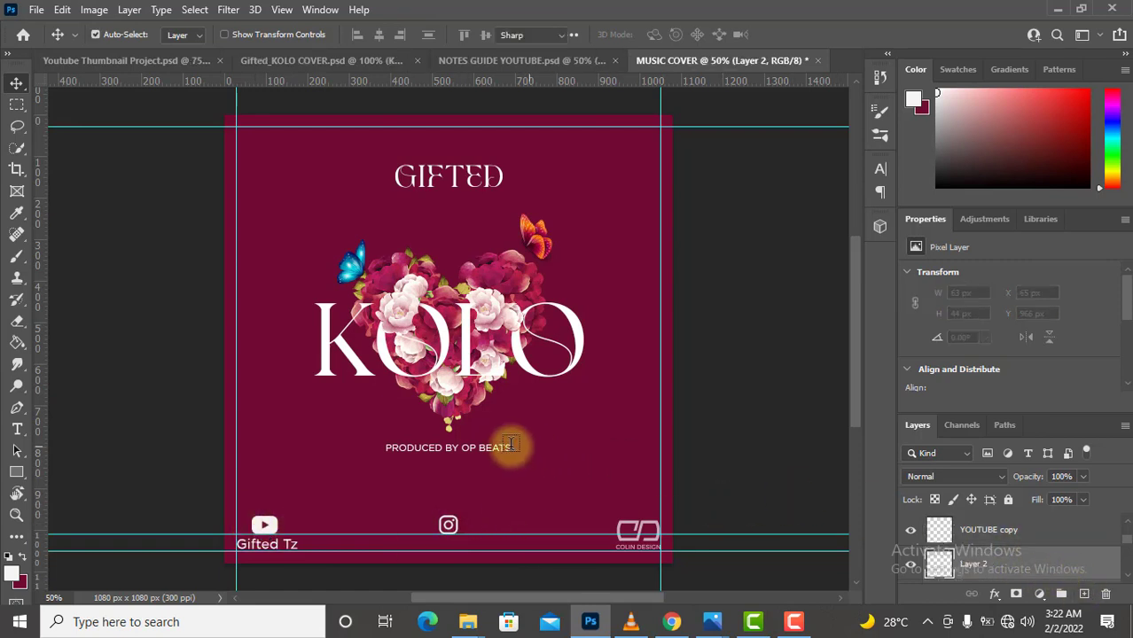
pyautogui.click(376, 501)
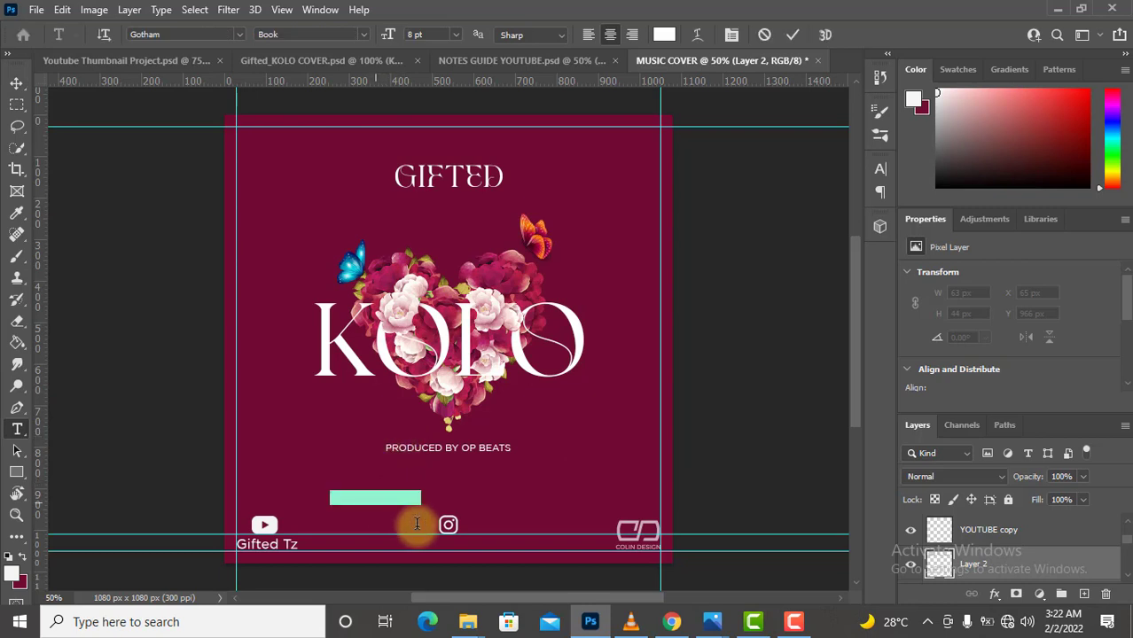
pyautogui.press('BackSpace')
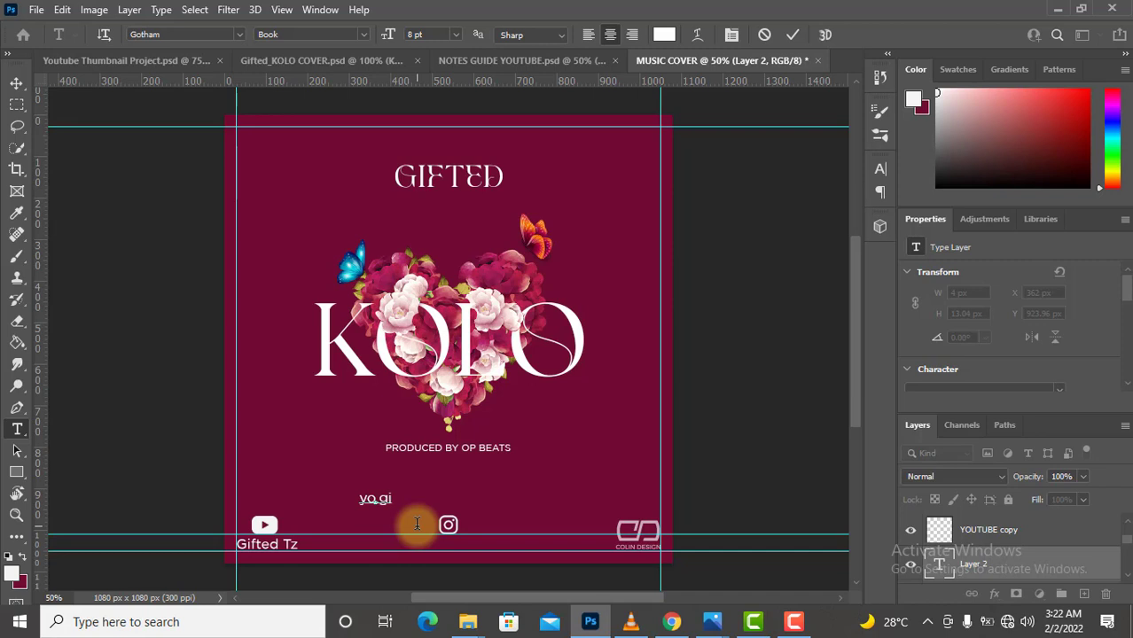
pyautogui.write('yo.gifted')
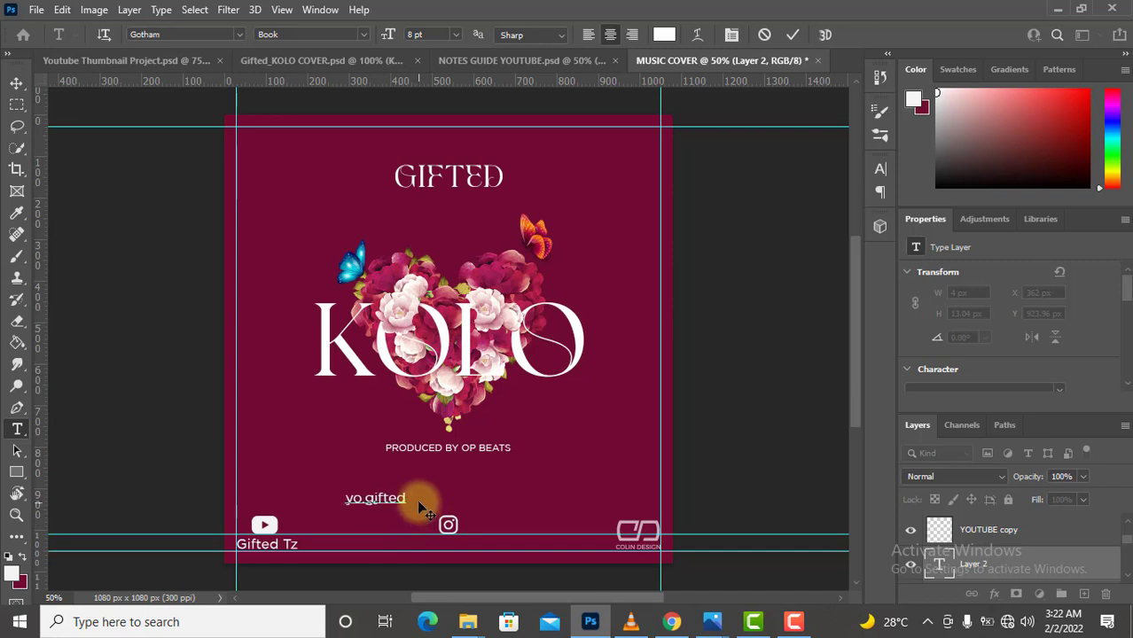
pyautogui.click(793, 36)
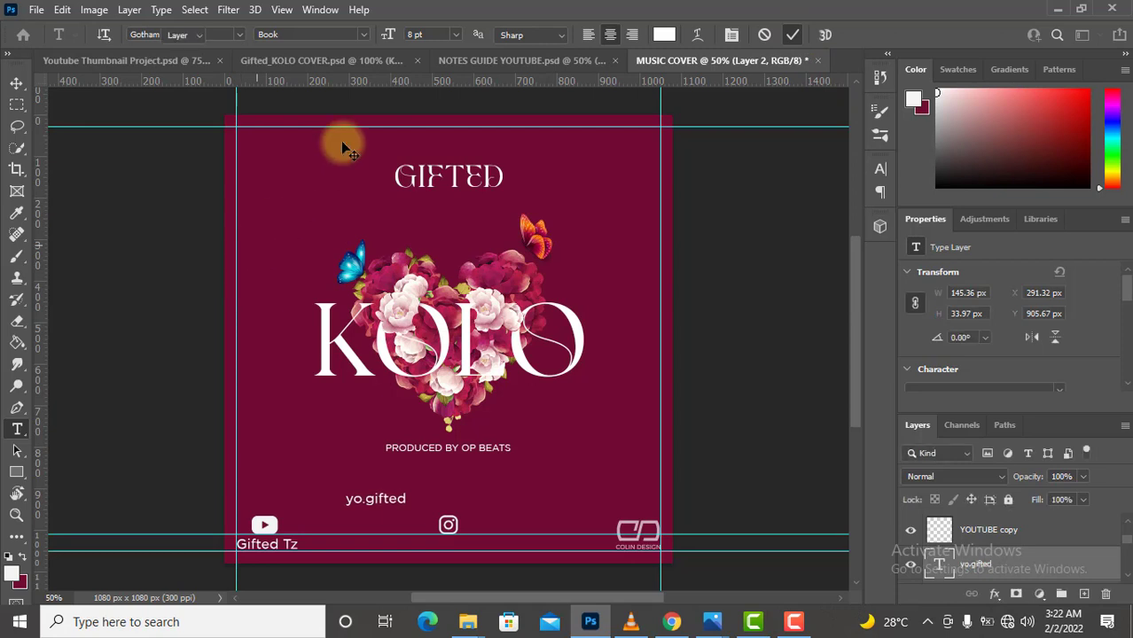
# - Center the yo.gifted text horizontally on the canvas and clear the selection
pyautogui.press('v')
pyautogui.hotkey('ctrl', 'a')
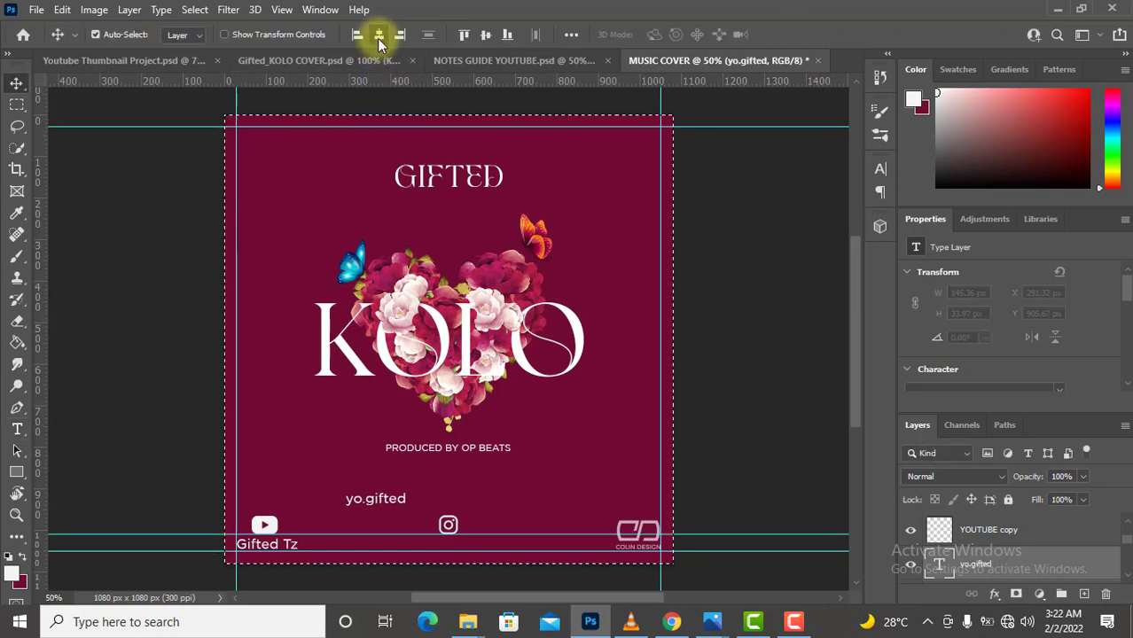
pyautogui.click(378, 40)
pyautogui.hotkey('ctrl', 'd')
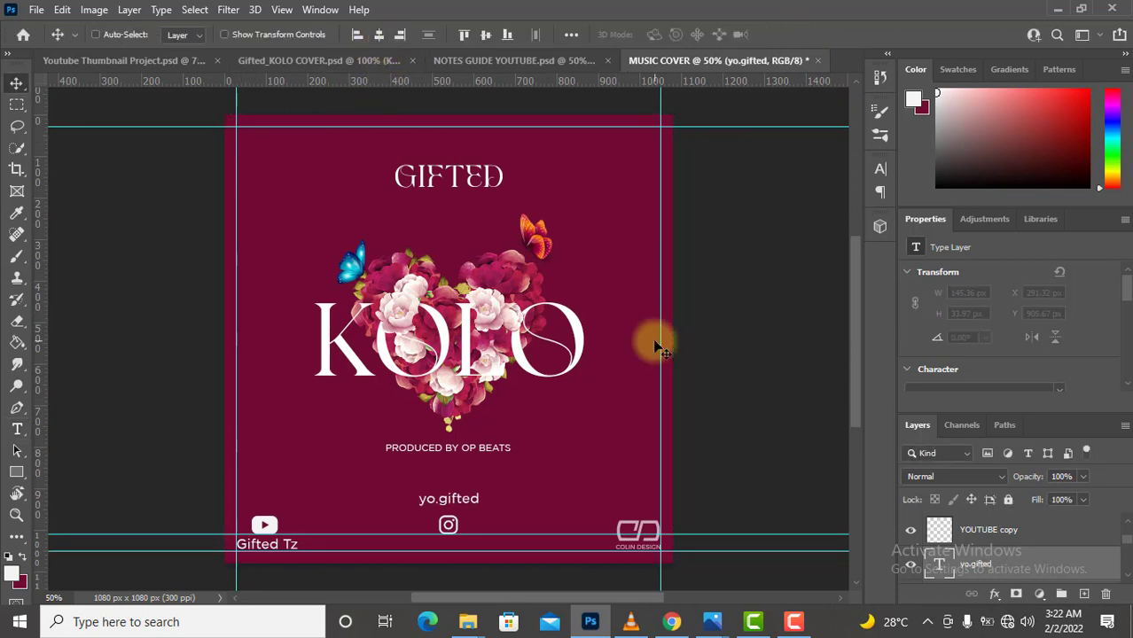
# - Move the yo.gifted text down 110 px so it sits directly beneath the Instagram icon, level with Gifted Tz
pyautogui.hotkey('shift', 'Down')
pyautogui.hotkey('shift', 'Down')
pyautogui.hotkey('shift', 'Down')
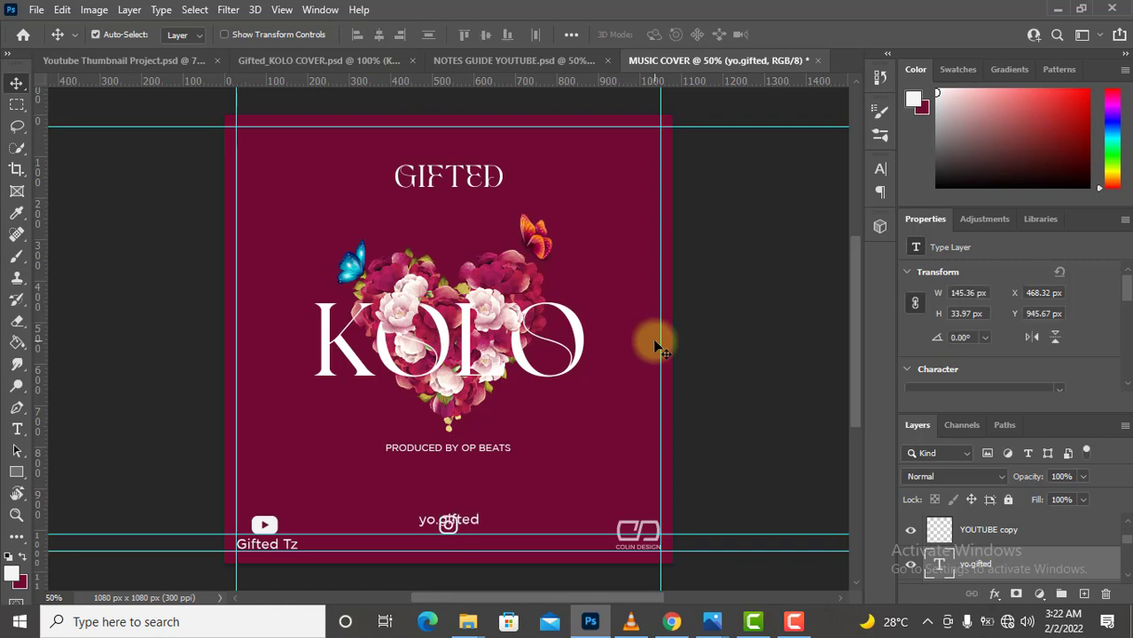
pyautogui.hotkey('shift', 'Down')
pyautogui.hotkey('shift', 'Down')
pyautogui.hotkey('shift', 'Down')
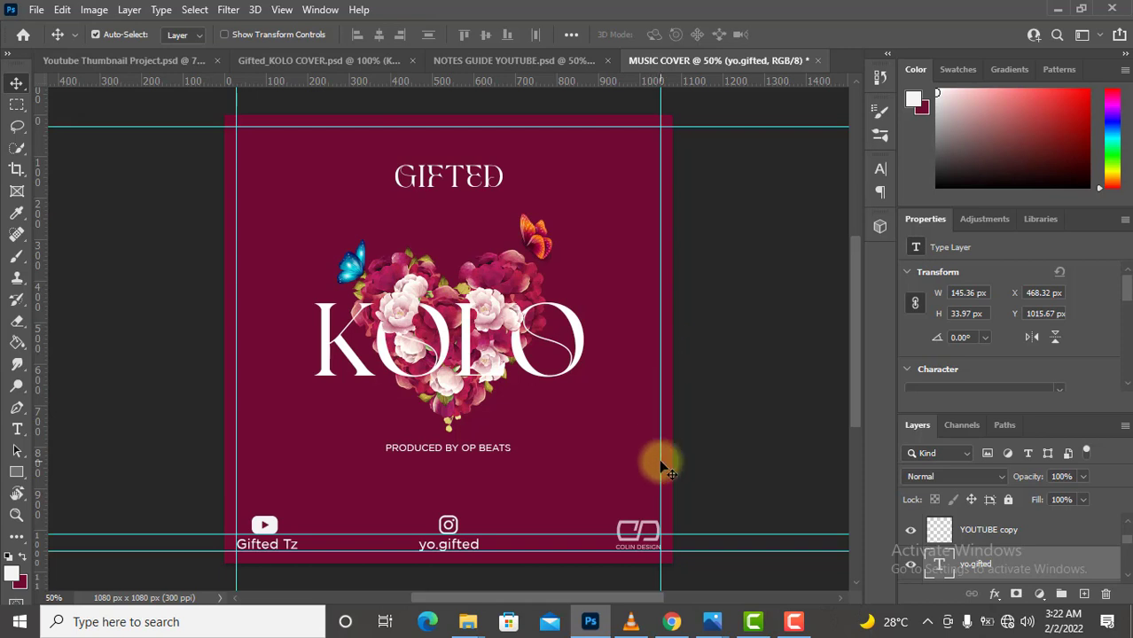
# - Hide the guides over the artwork and check the finished cover and its layers
pyautogui.hotkey('ctrl', 'h')
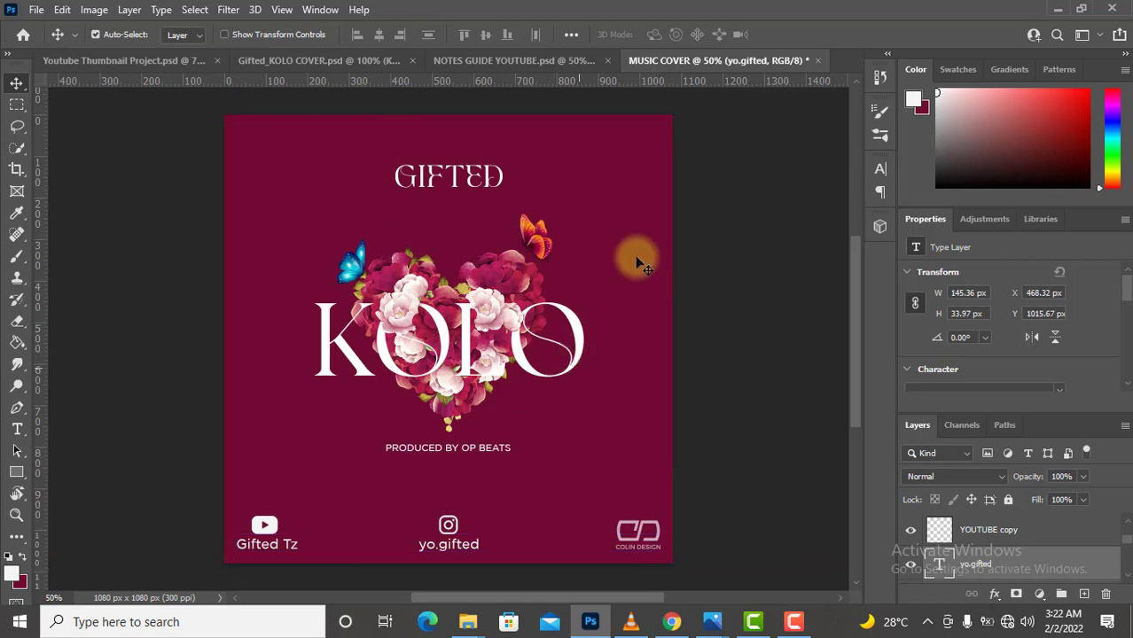
pyautogui.hotkey('ctrl', '-')
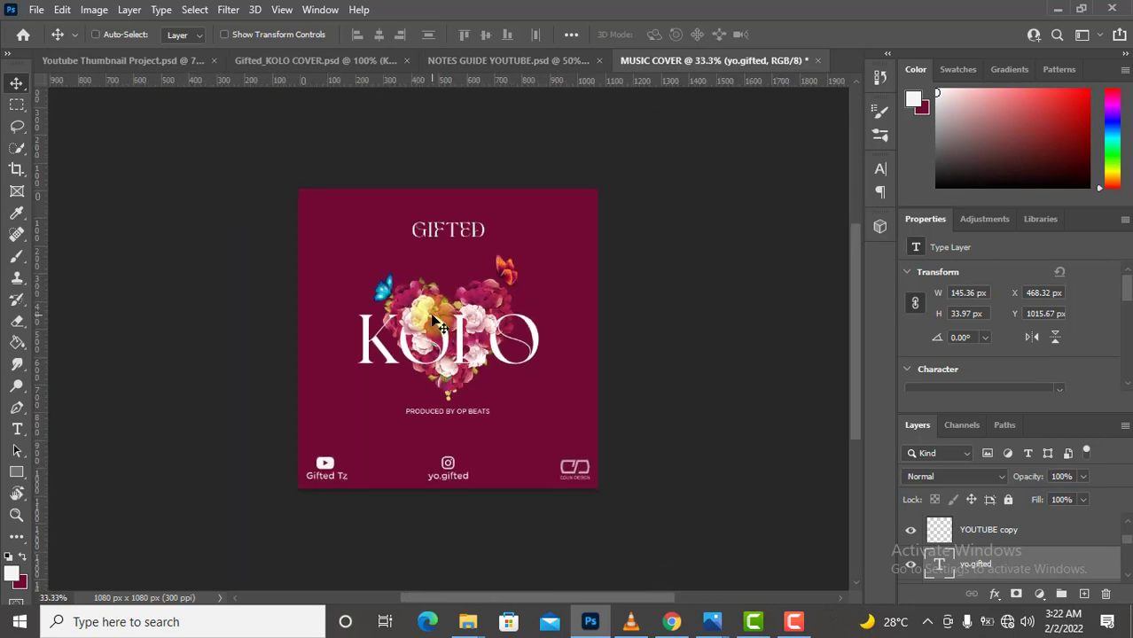
pyautogui.hotkey('ctrl', '+')
pyautogui.hotkey('ctrl', '+')
pyautogui.hotkey('ctrl', '-')
pyautogui.hotkey('ctrl', '-')
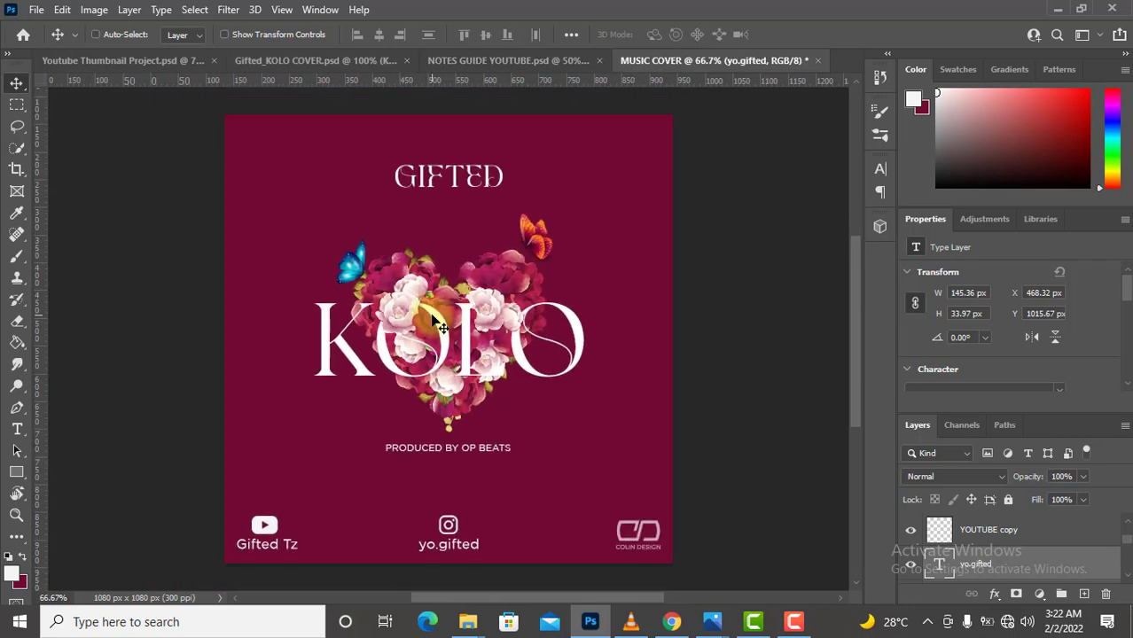
pyautogui.hotkey('ctrl', '+')
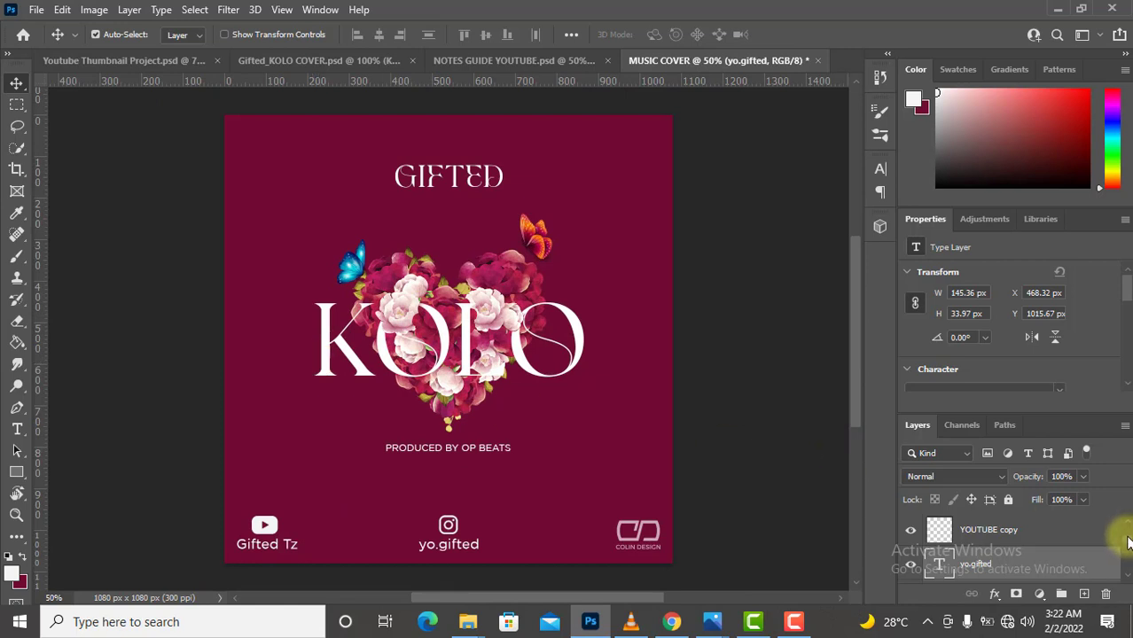
pyautogui.scroll(-5, 1127, 542)
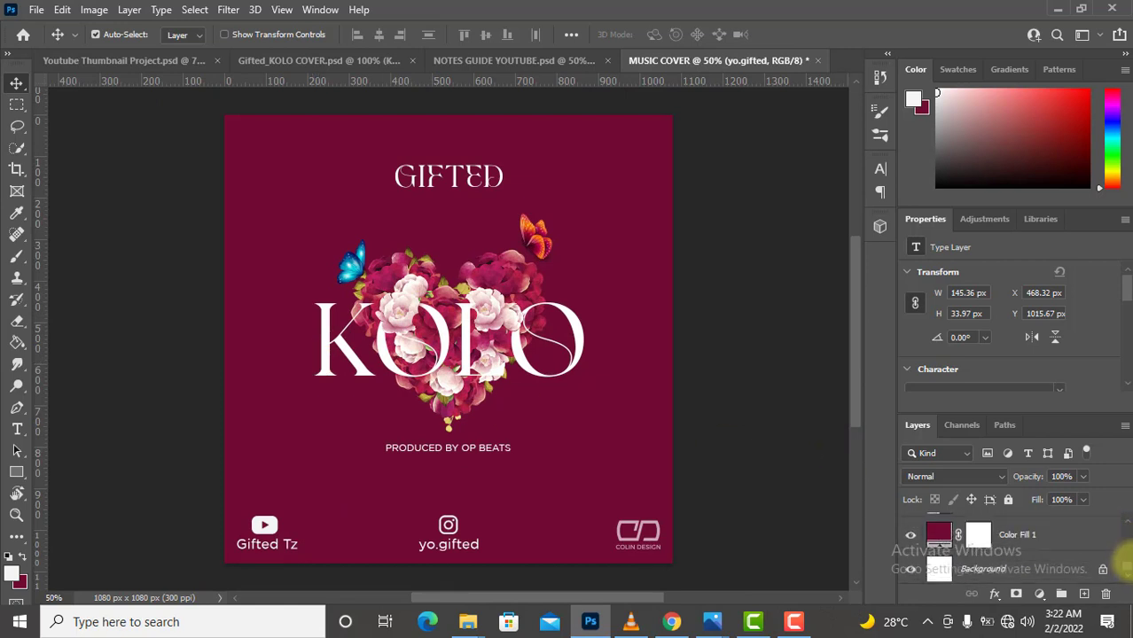
# - Add a new empty layer directly above the Color Fill 1 layer
pyautogui.scroll(1, 1124, 561)
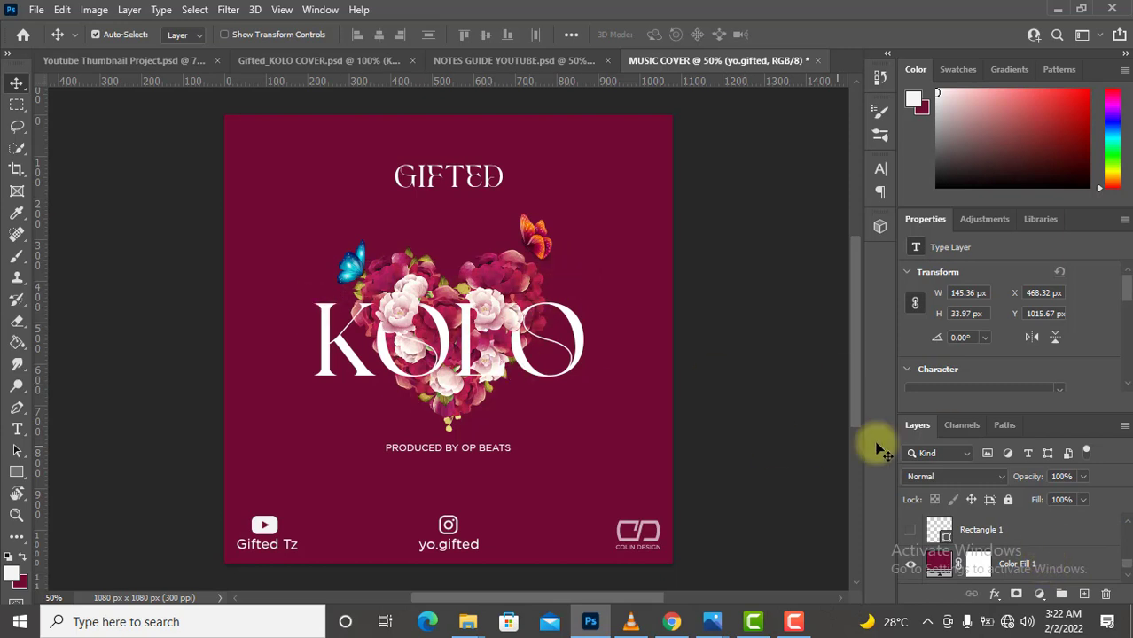
pyautogui.moveTo(1012, 558); pyautogui.dragTo(1082, 588)
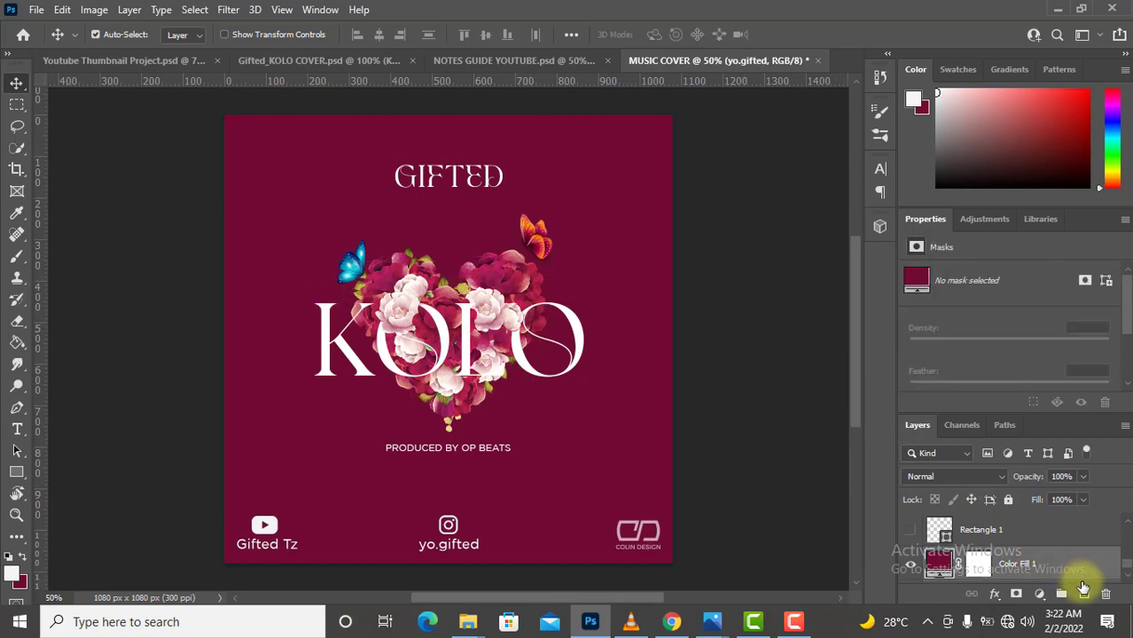
pyautogui.click(1083, 592)
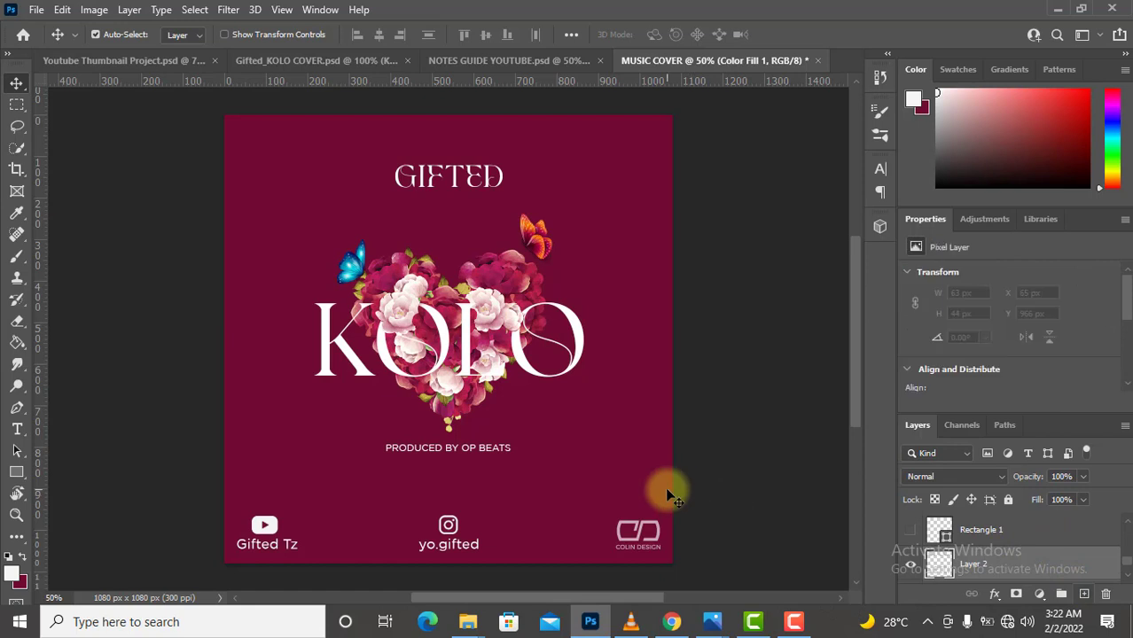
# - Swap the foreground and background colours and brighten the maroon foreground to a crimson of about #a8174f
pyautogui.click(23, 556)
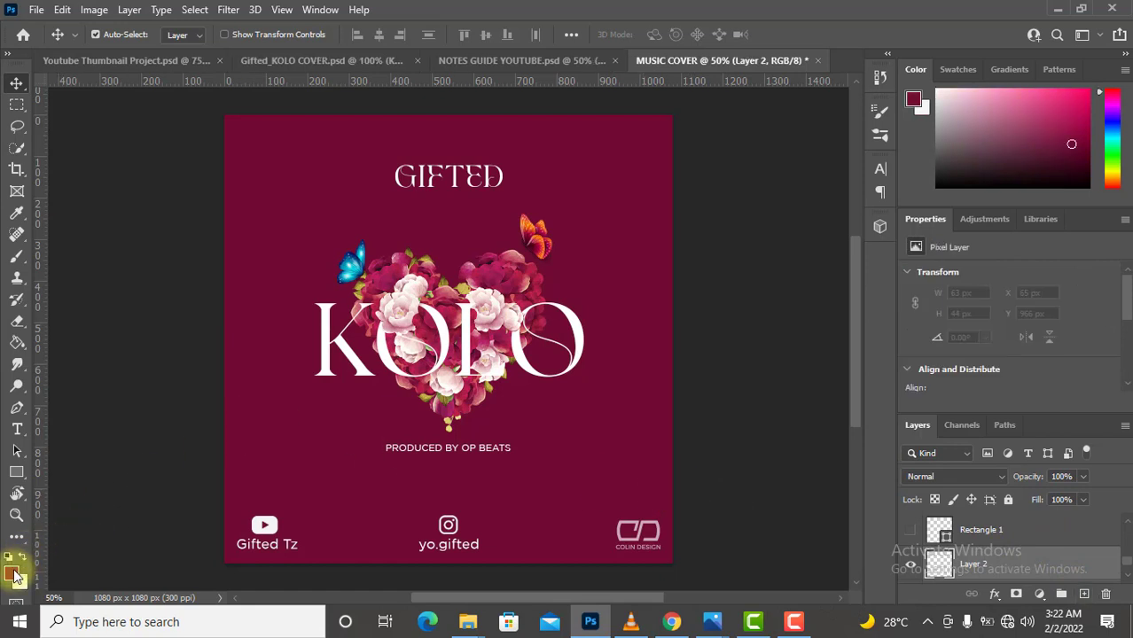
pyautogui.click(12, 573)
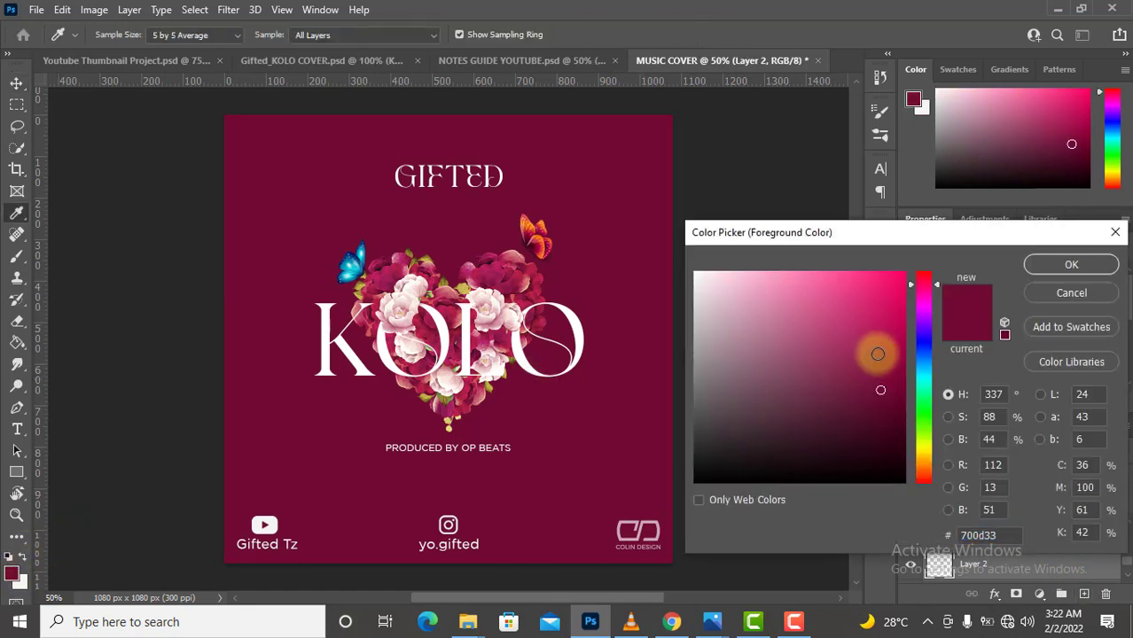
pyautogui.click(875, 338)
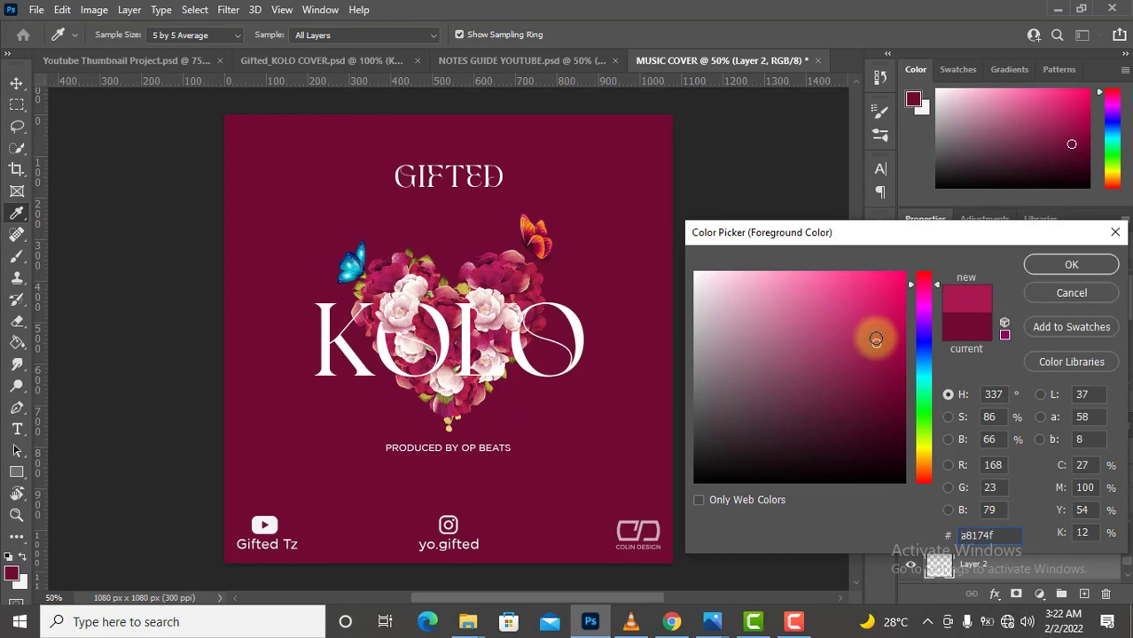
pyautogui.moveTo(875, 339); pyautogui.dragTo(875, 336)
pyautogui.click(1054, 268)
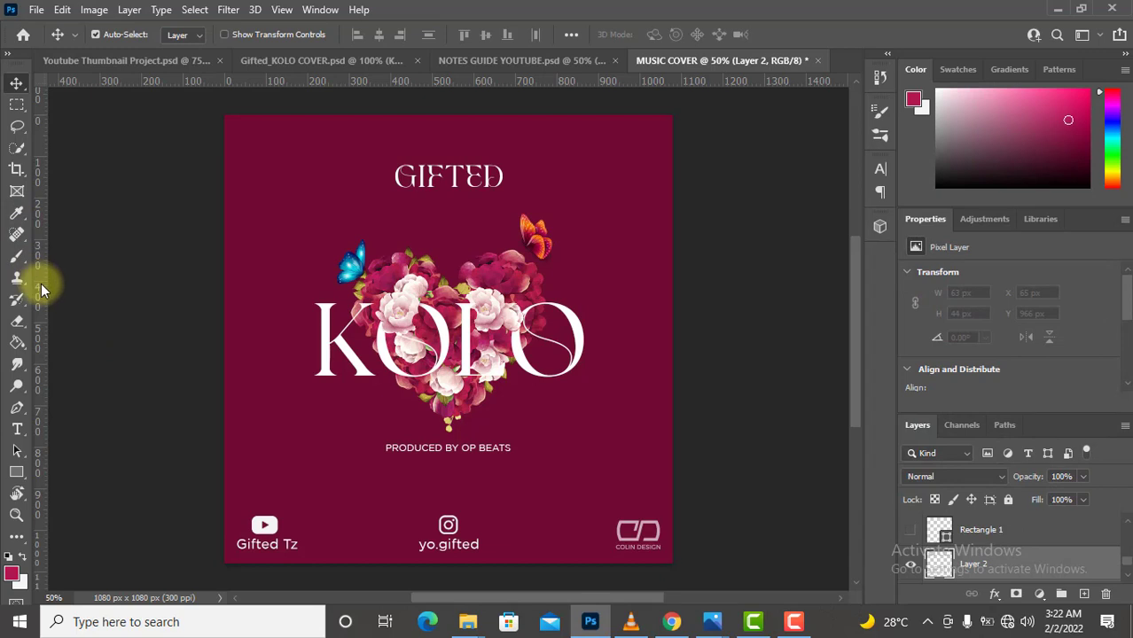
# - Set up the Brush tool with the Soft Round preset at 0% hardness
pyautogui.press('b')
pyautogui.click(122, 35)
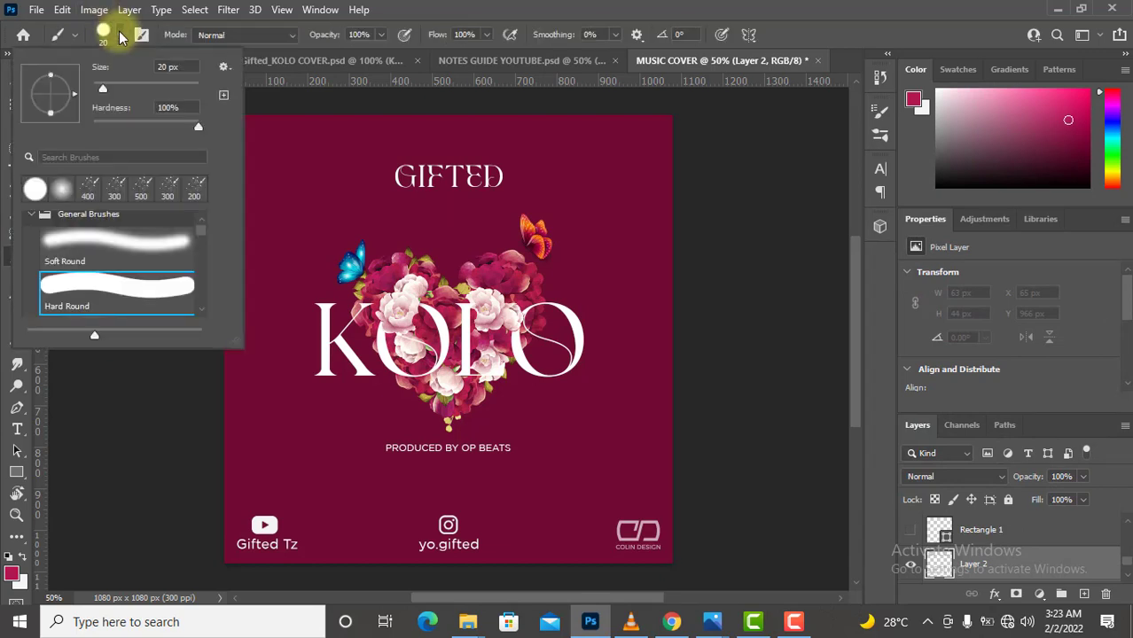
pyautogui.click(135, 245)
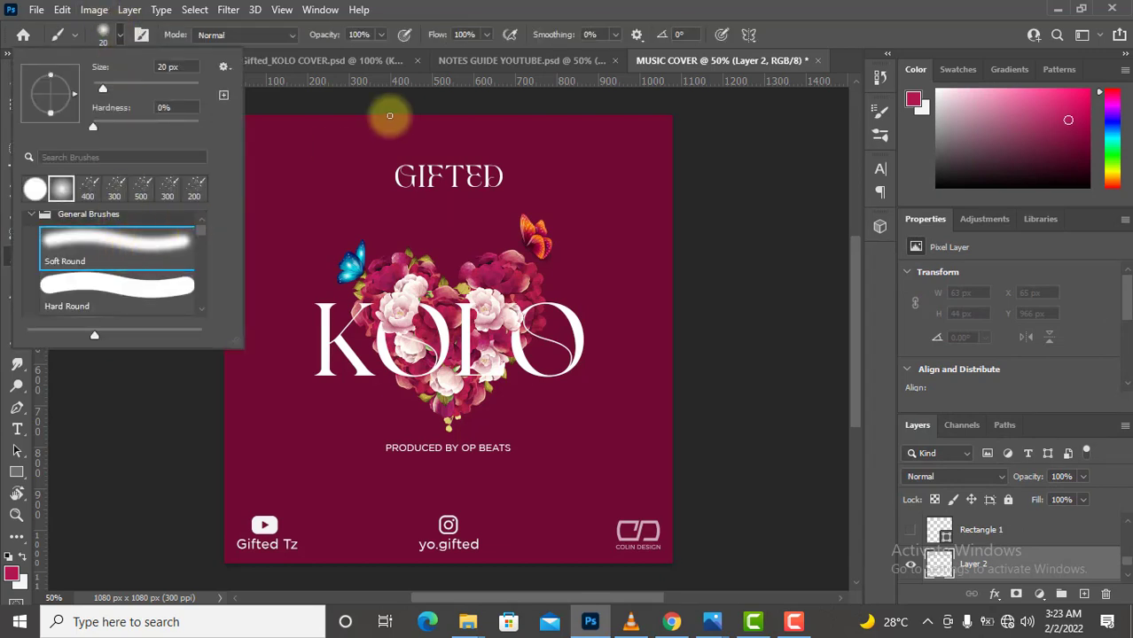
pyautogui.click(650, 13)
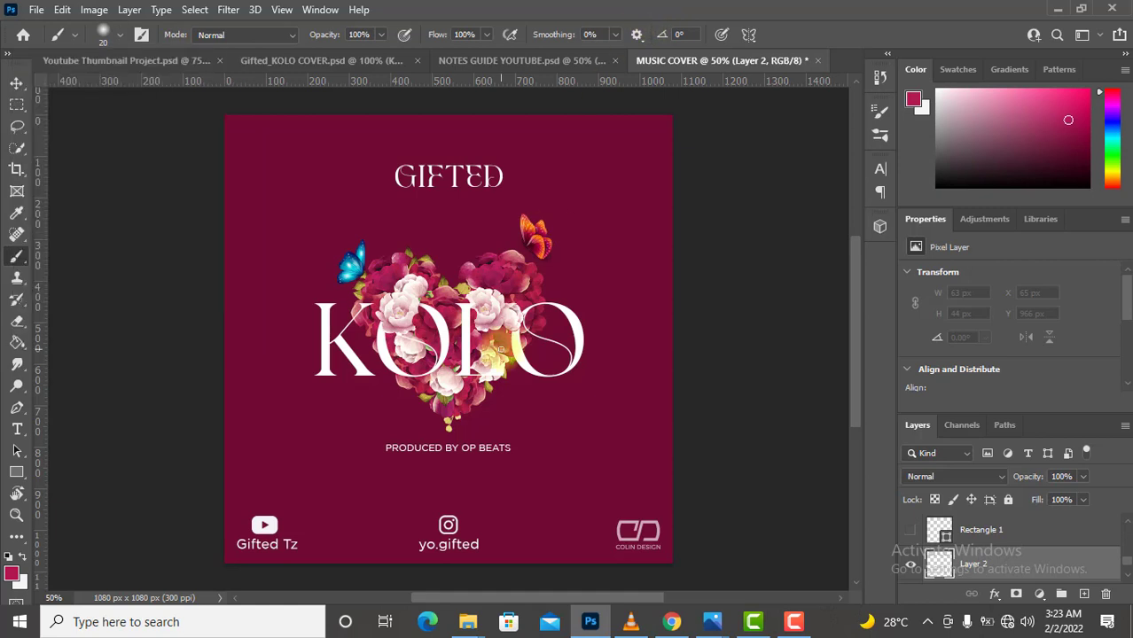
# - Try a single 800 px soft brush dab behind the centre of the flower heart and undo it
pyautogui.press(']')
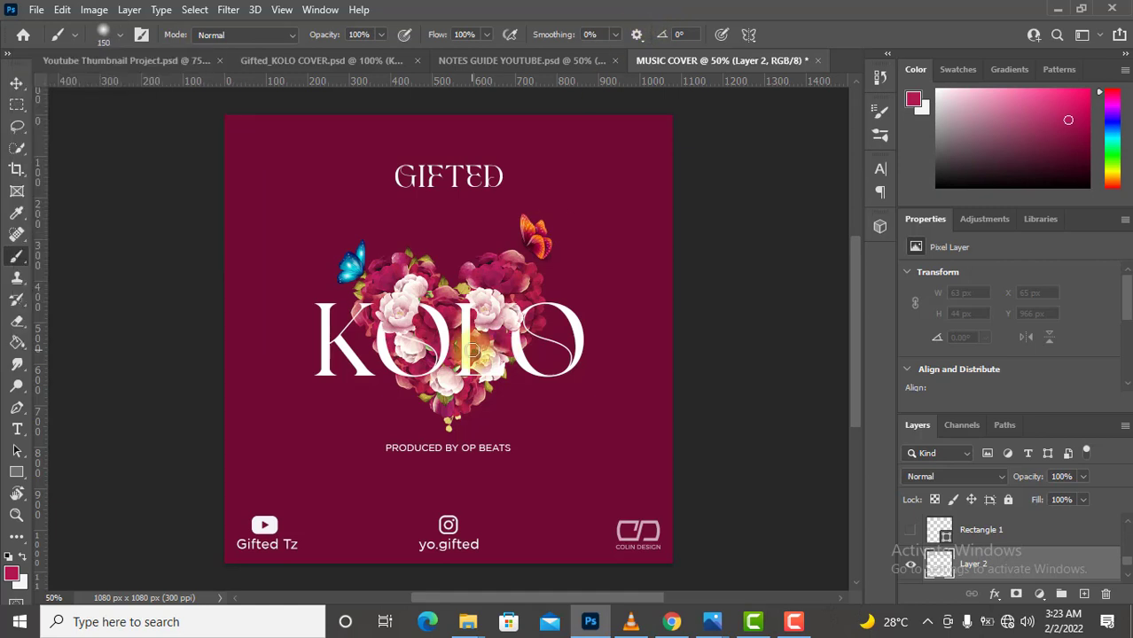
pyautogui.click(121, 36)
pyautogui.moveTo(178, 86)
pyautogui.mouseDown()
pyautogui.moveTo(167, 87)
pyautogui.moveTo(191, 89)
pyautogui.mouseUp()
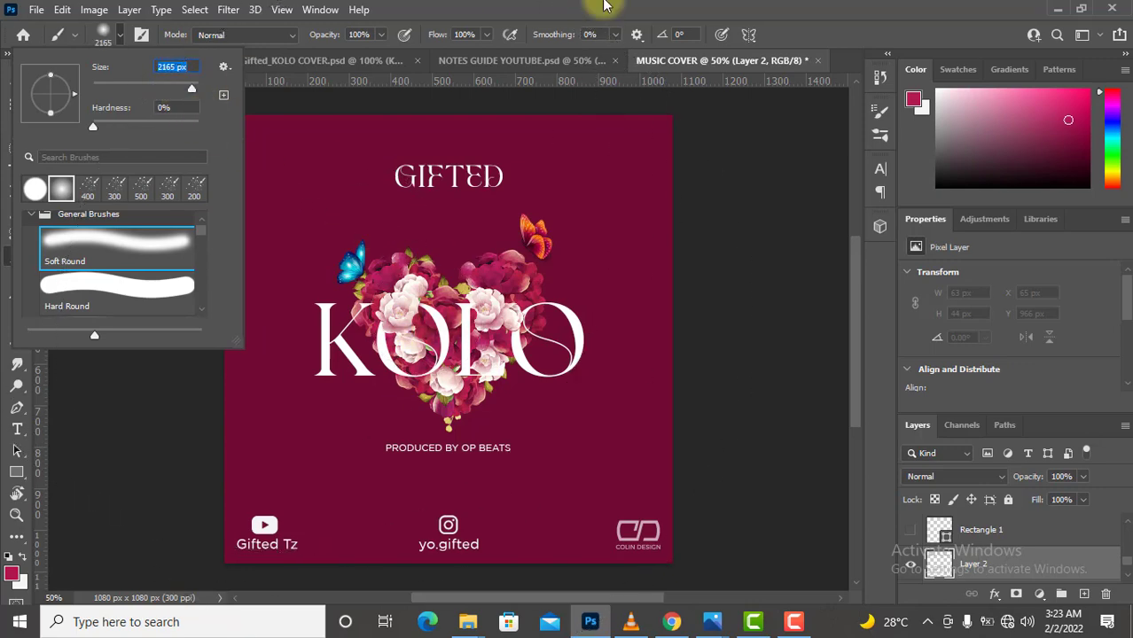
pyautogui.click(528, 135)
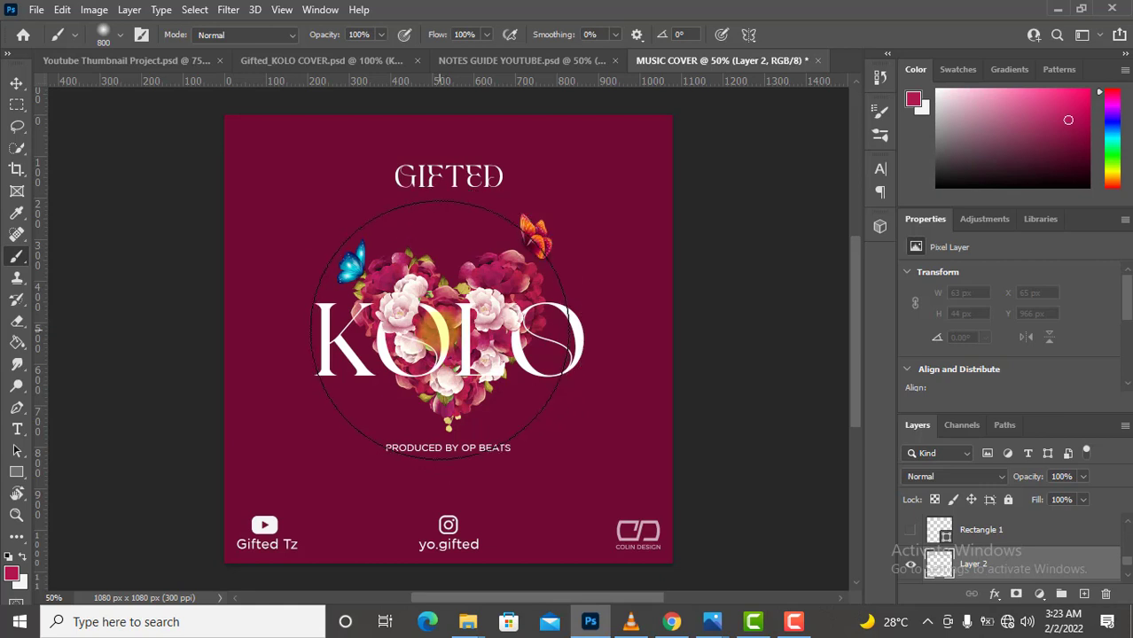
pyautogui.click(434, 333)
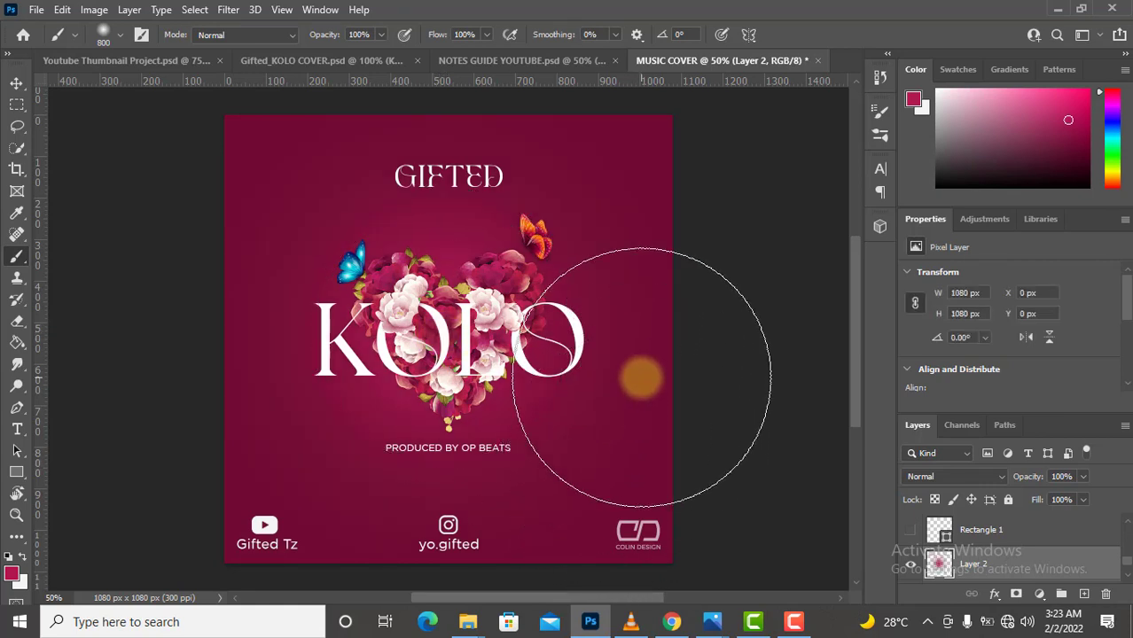
pyautogui.hotkey('ctrl', 'z')
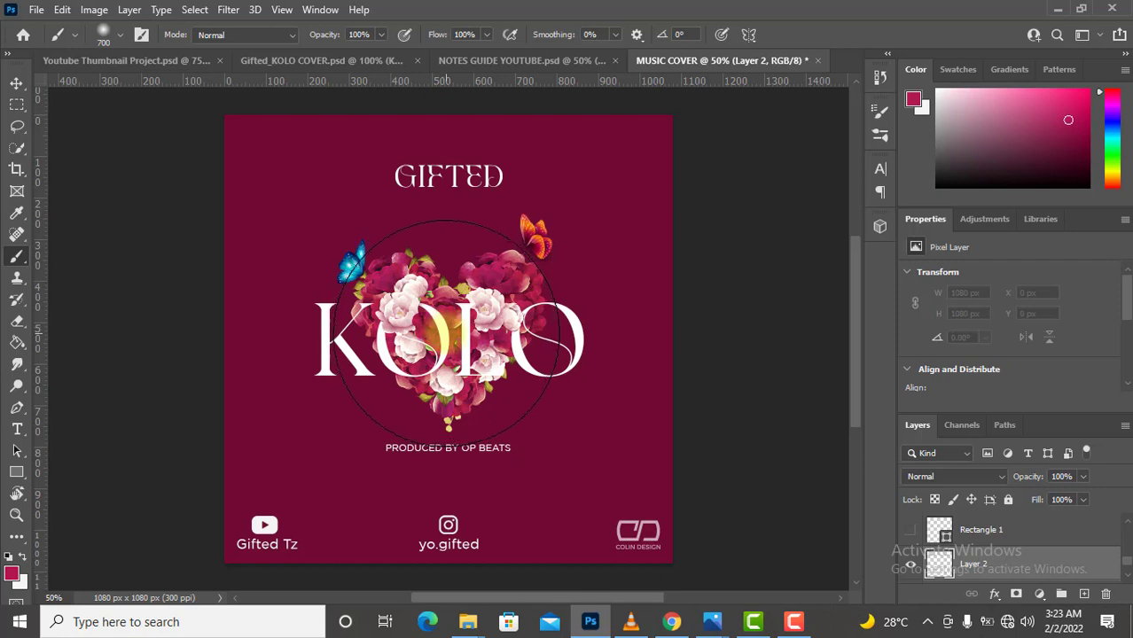
# - Paint one 700 px soft glow dab behind the flower heart, center it vertically on the canvas and clear the selection
pyautogui.click(447, 328)
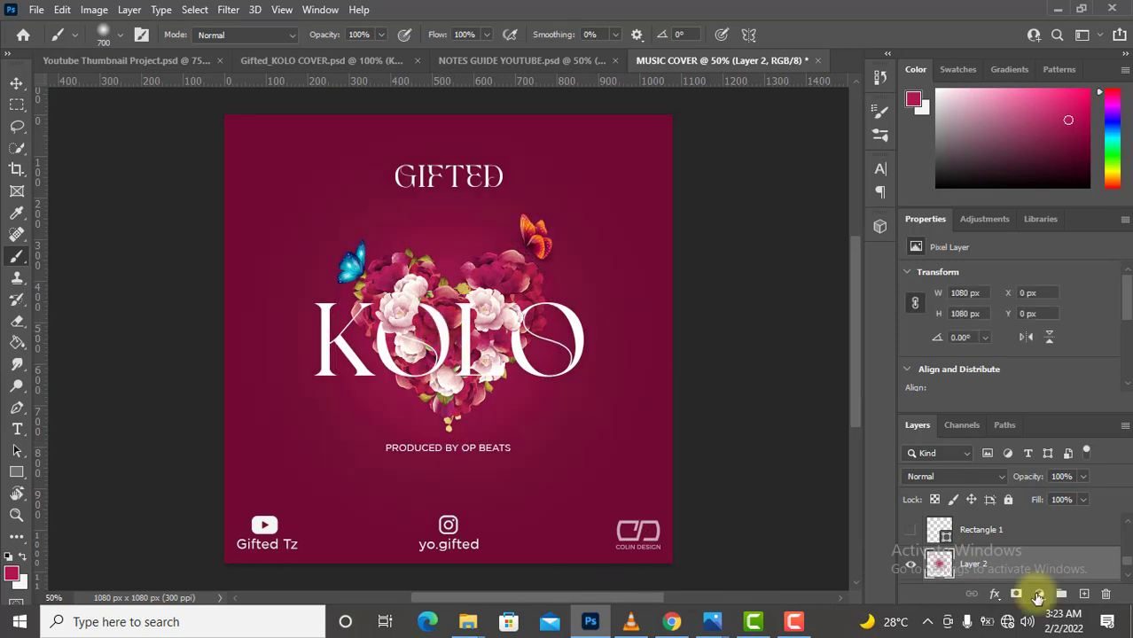
pyautogui.hotkey('ctrl', 'a')
pyautogui.press('v')
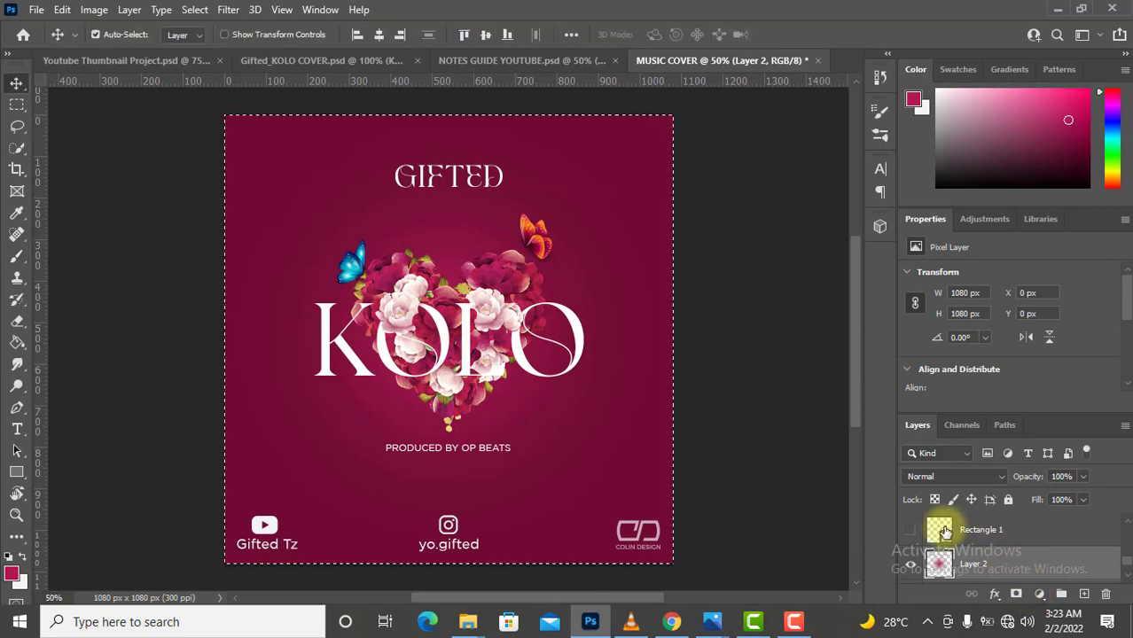
pyautogui.click(487, 38)
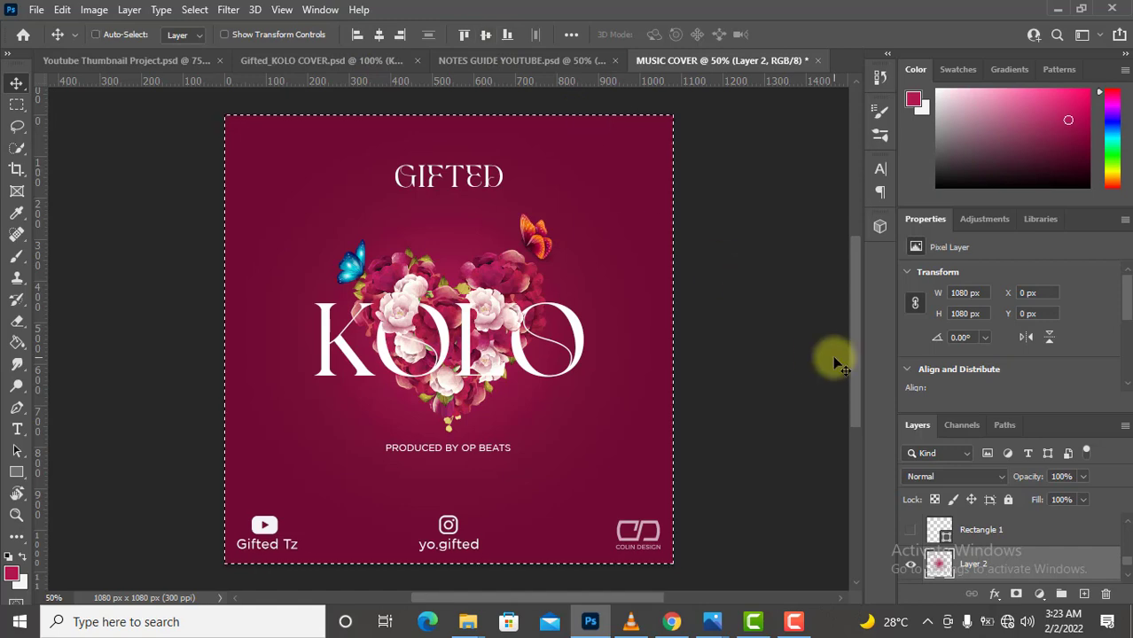
pyautogui.hotkey('ctrl', 'd')
# - Check the background glow on the whole cover at several magnifications
pyautogui.hotkey('ctrl', '-')
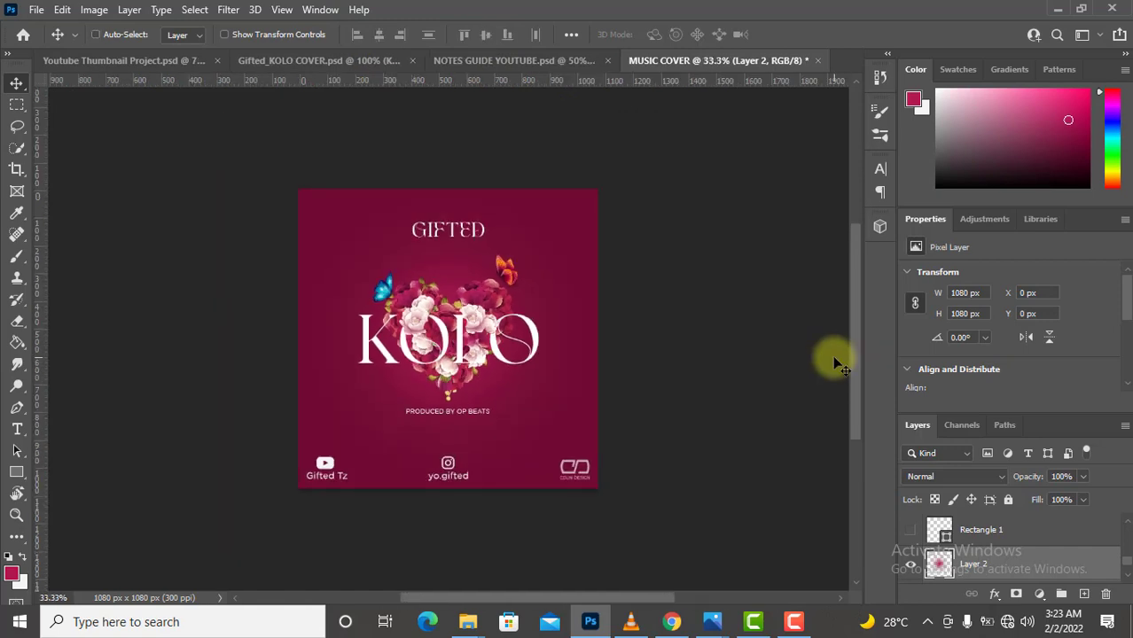
pyautogui.hotkey('ctrl', '+')
pyautogui.hotkey('ctrl', '+')
pyautogui.hotkey('ctrl', '-')
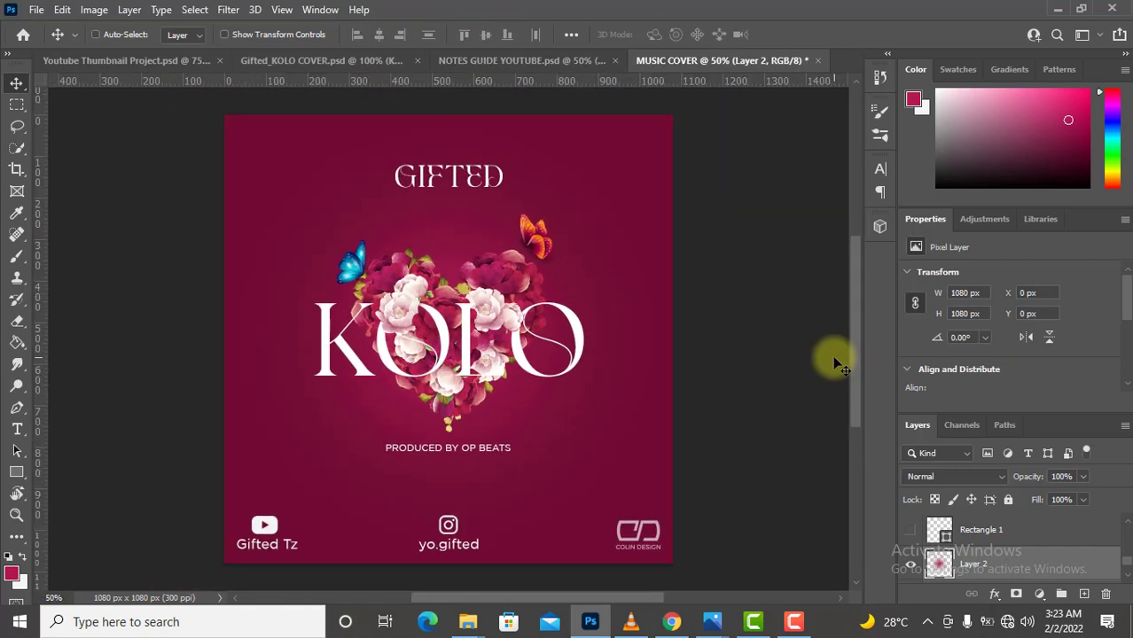
pyautogui.hotkey('ctrl', '-')
pyautogui.hotkey('ctrl', '-')
pyautogui.hotkey('ctrl', '+')
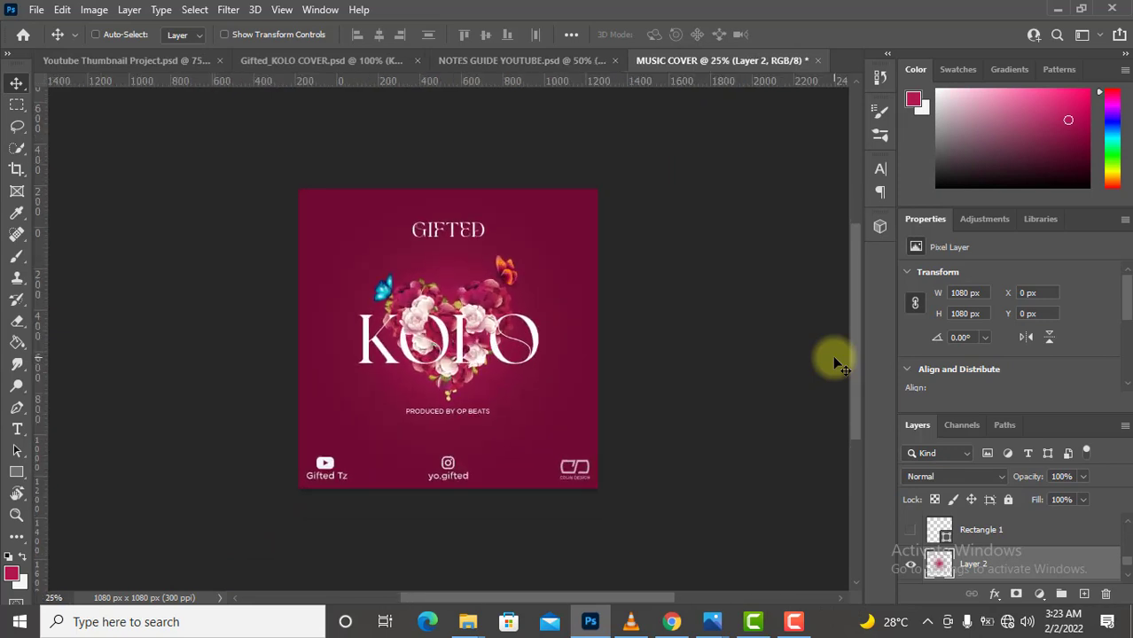